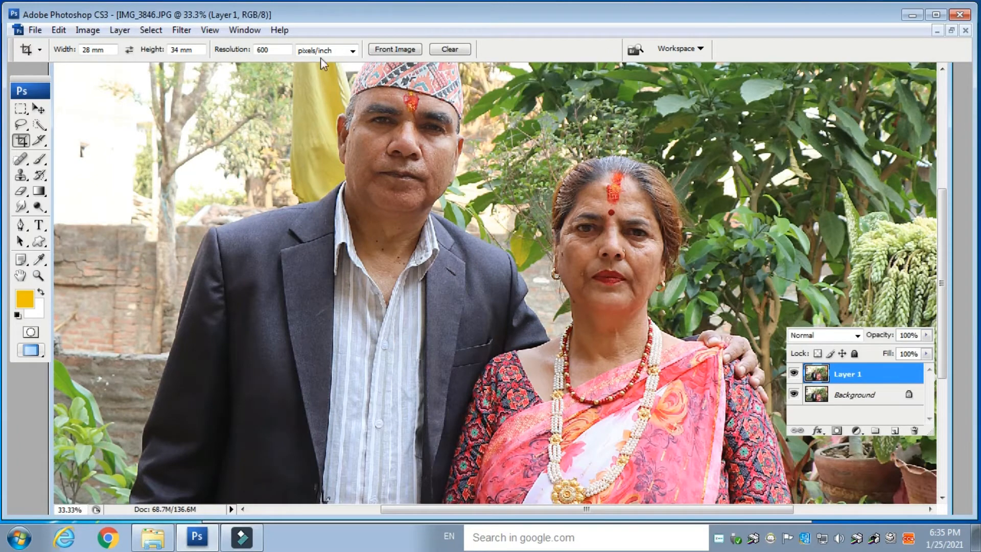
Step: Apply a High Pass filter with a 1.6 pixel radius to Layer 1
mouse_move(181, 31)
mouse_move(207, 324)
left_click(385, 339)
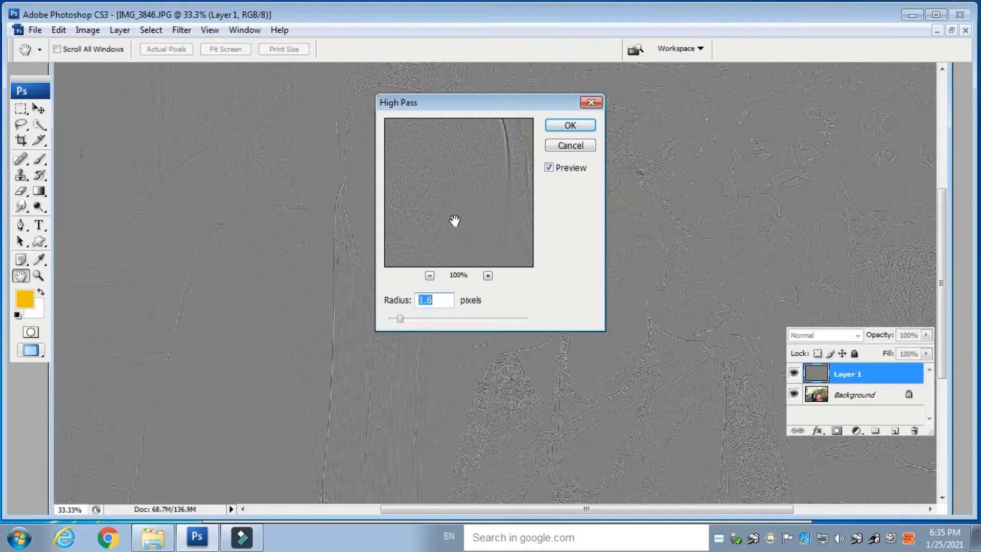
left_click_drag(507, 105, 763, 137)
left_click(832, 153)
Step: Blend Layer 1 as Linear Light at 43% opacity and merge it into the Background
left_click(825, 335)
left_click(813, 224)
left_click_drag(927, 335, 875, 352)
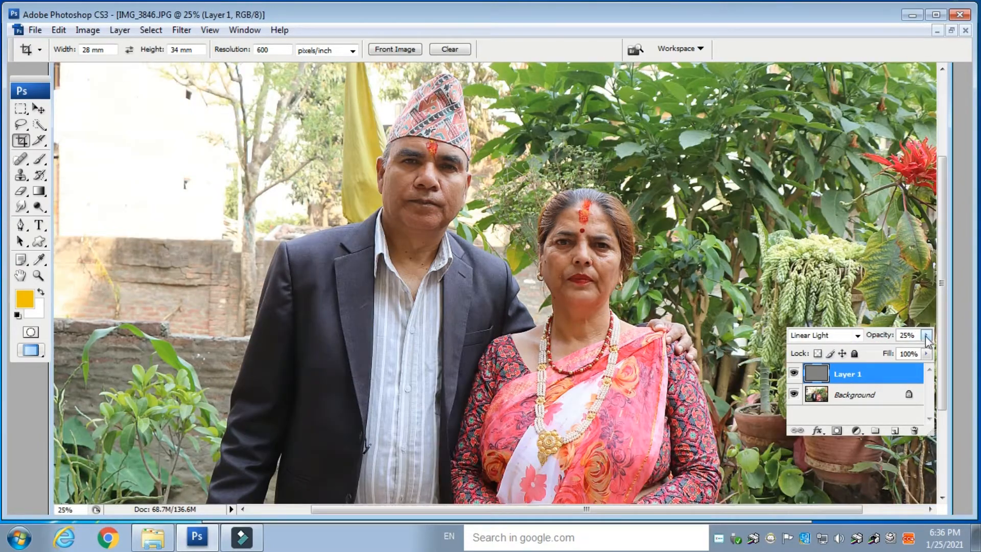
left_click_drag(925, 336, 887, 349)
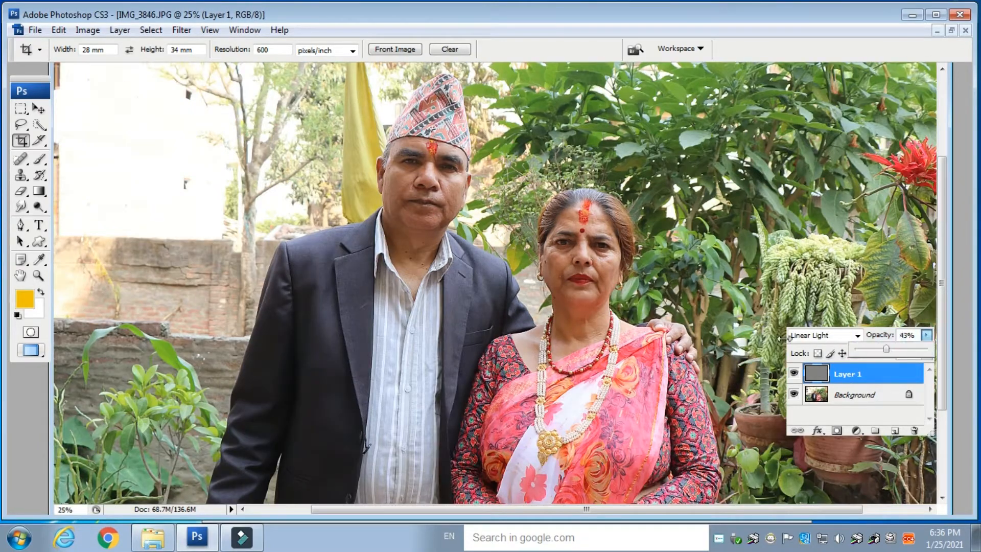
key("ctrl+e")
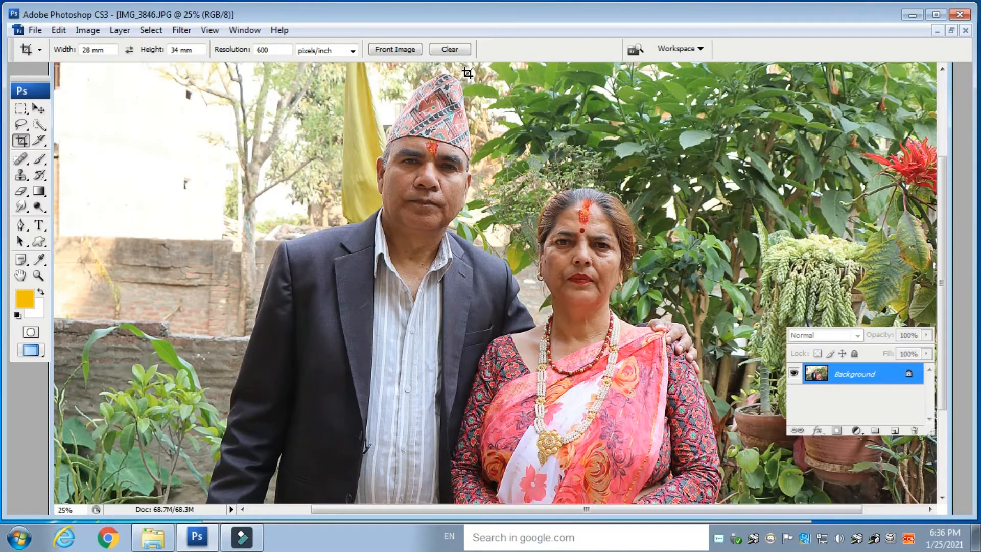
Step: Adjust the merged photo slightly with Hue/Saturation
key("ctrl+u")
left_click_drag(455, 102, 754, 101)
left_click_drag(756, 207, 766, 210)
left_click_drag(757, 171, 757, 172)
left_click(897, 136)
Step: Brighten the photo's highlights slightly with a Levels adjustment
key("ctrl+l")
mouse_move(913, 397)
left_mouse_down()
mouse_move(893, 399)
mouse_move(904, 399)
left_mouse_up()
left_click(956, 295)
Step: Brighten the photo's midtones slightly with a Curves adjustment
key("ctrl+m")
left_click_drag(511, 68, 814, 192)
left_click_drag(775, 353, 775, 339)
left_click(924, 216)
Step: Set the Pen tool to draw paths and start a path up the outer edge of the man's jacket sleeve
key("ctrl+plus")
key("ctrl+plus")
key("ctrl+plus")
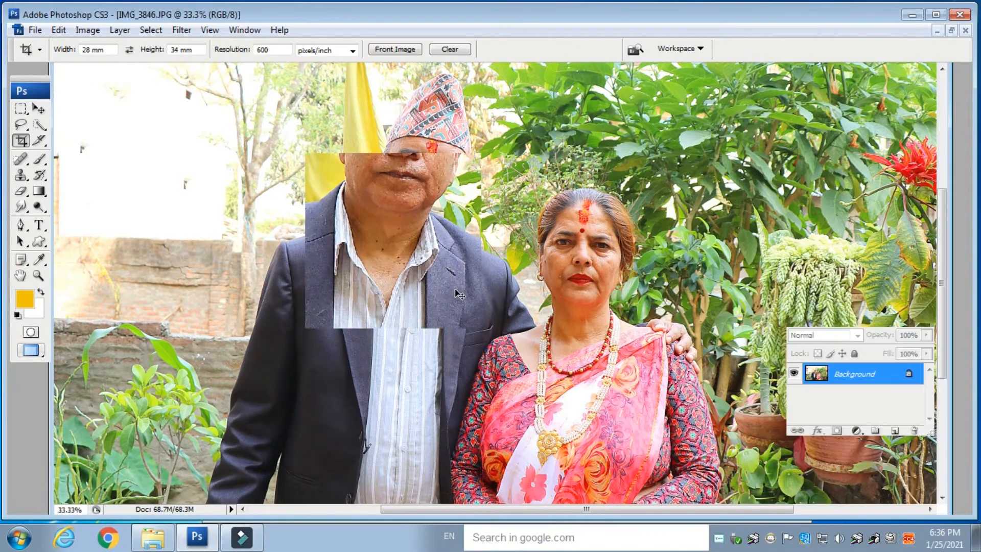
left_click_drag(136, 263, 506, 97)
left_click_drag(247, 311, 269, 172)
left_click(21, 226)
left_click(186, 304)
key("ctrl+z")
left_click(74, 50)
left_click(182, 326)
left_click(190, 310)
left_click_drag(190, 298, 192, 291)
left_click_drag(190, 271, 191, 257)
left_click(219, 180)
Step: Continue the path up the man's upper sleeve to the shoulder of his jacket
scroll(283, 261, "up", 3)
left_click(255, 236)
left_click(261, 210)
left_click(265, 182)
left_click(275, 144)
left_click(283, 115)
Step: Trace the path along the top of the man's jacket shoulder up to his collar
left_click_drag(289, 103, 269, 283)
left_click(302, 202)
left_click(333, 195)
left_click(372, 181)
left_click(398, 175)
left_click(422, 169)
left_click(446, 162)
left_click(473, 156)
left_click(500, 154)
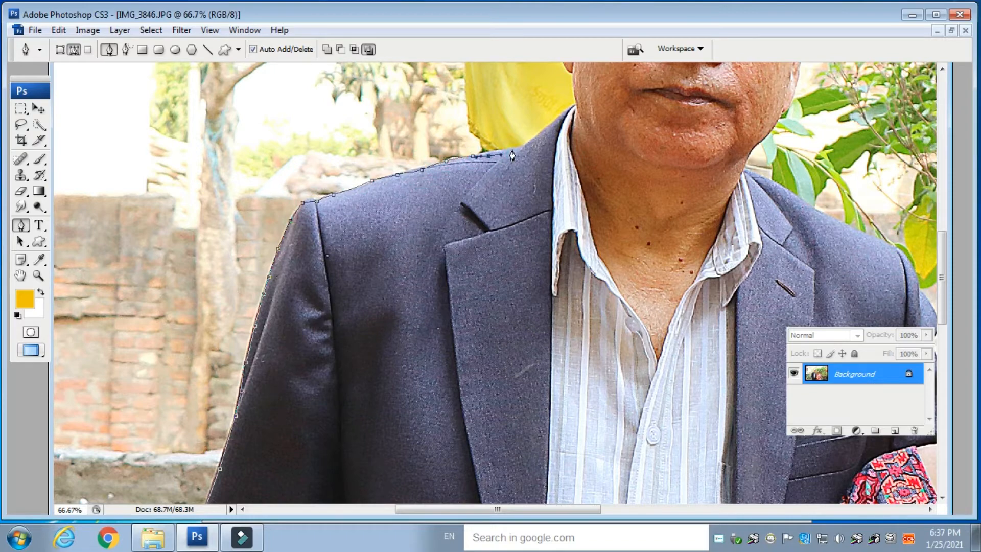
left_click(546, 129)
left_click(562, 116)
Step: Continue the path from the collar up the man's neck and around his ear beside the yellow cloth
scroll(562, 118, "up", 2)
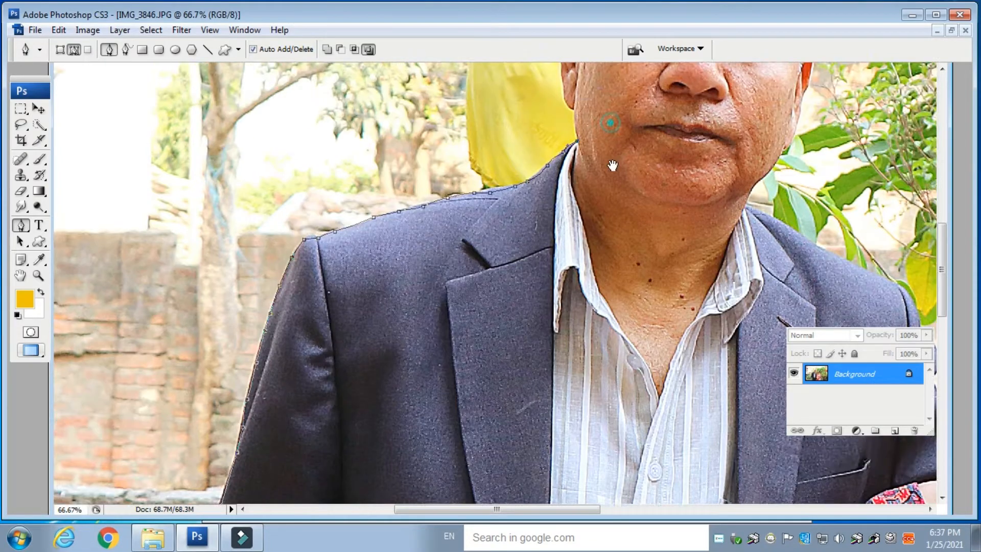
left_click(578, 190)
left_click(561, 123)
left_click_drag(629, 126, 603, 226)
left_click(546, 159)
left_click(553, 156)
left_click(554, 145)
left_click(560, 134)
left_click(562, 124)
left_click(564, 105)
Step: Trace the path up the sloping side of the man's patterned cap
left_click_drag(632, 92, 581, 258)
left_click(521, 252)
left_click(532, 235)
left_click(547, 213)
left_click(559, 194)
left_click(569, 175)
left_click(577, 162)
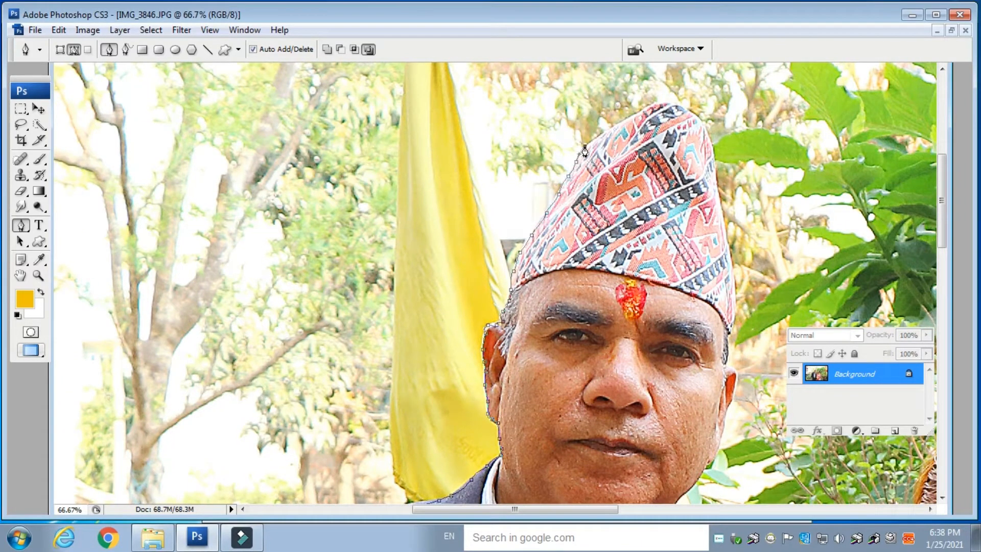
Step: Continue the path over the top of the cap and down its opposite side
left_click(665, 105)
left_click(677, 106)
left_click(688, 108)
left_click(698, 116)
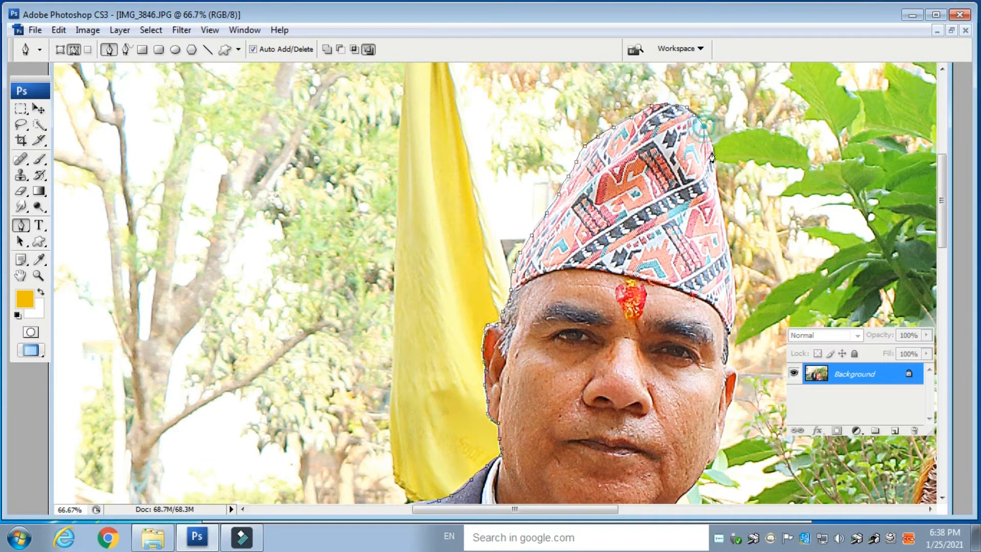
left_click(718, 196)
left_click(731, 253)
left_click(735, 295)
Step: Trace the path from the cap's lower edge around the man's ear on the woman's side
left_click_drag(726, 357, 547, 218)
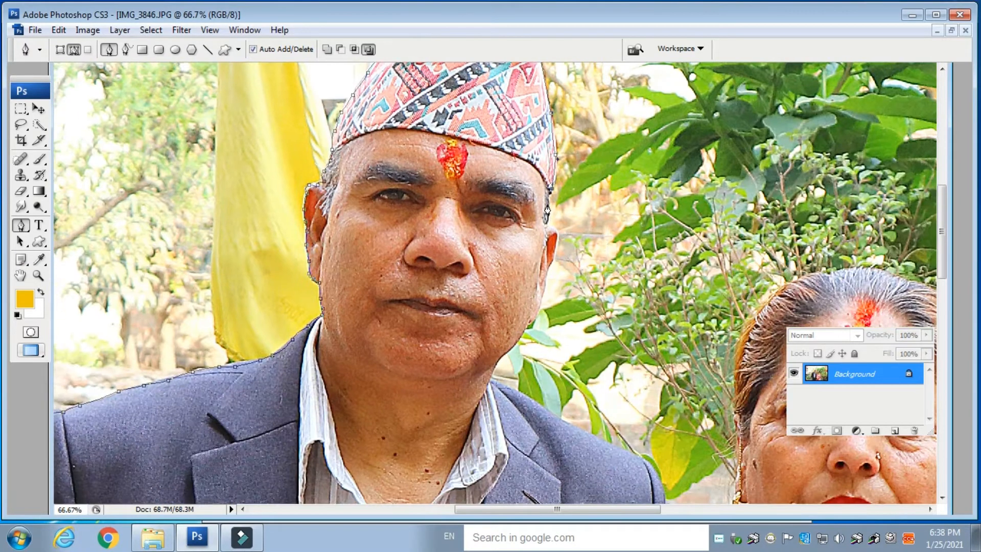
left_click(546, 229)
left_click(552, 226)
left_click(557, 234)
left_click(555, 251)
left_click(551, 262)
Step: Continue the path down the man's cheek and jaw to his shirt collar
left_click_drag(486, 280, 438, 152)
left_click(498, 145)
left_click(481, 193)
left_click(468, 216)
left_click(458, 223)
left_click(451, 232)
left_click(445, 240)
left_click(443, 251)
Step: Trace the path along the man's jacket shoulder and down the sleeve behind the woman
left_click(450, 255)
left_click(468, 263)
left_click(489, 274)
left_click_drag(535, 309, 404, 186)
left_click(468, 245)
left_click(479, 257)
left_click(484, 281)
left_click(480, 296)
left_click_drag(442, 305, 406, 144)
left_click(460, 156)
left_click(470, 168)
Step: Continue the path along the woman's shoulder and necklace, up her neck and past her earring
left_click(511, 209)
left_click(521, 204)
left_click(529, 195)
left_click(539, 186)
left_click(542, 179)
left_click(541, 168)
left_click(538, 149)
left_click(536, 125)
left_click_drag(536, 127, 536, 211)
left_click(525, 177)
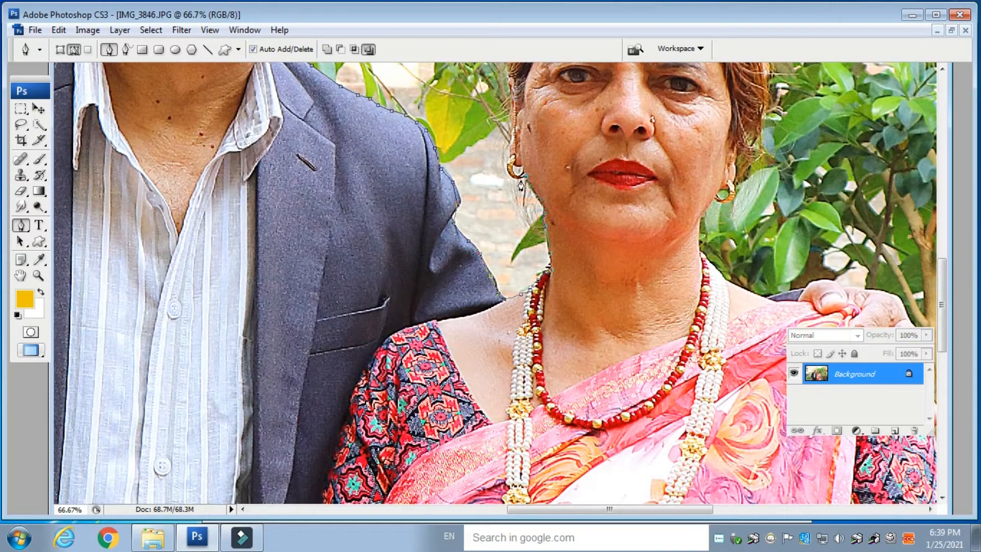
left_click(511, 108)
Step: Trace the path over the top of the woman's hair
left_click_drag(510, 82, 494, 244)
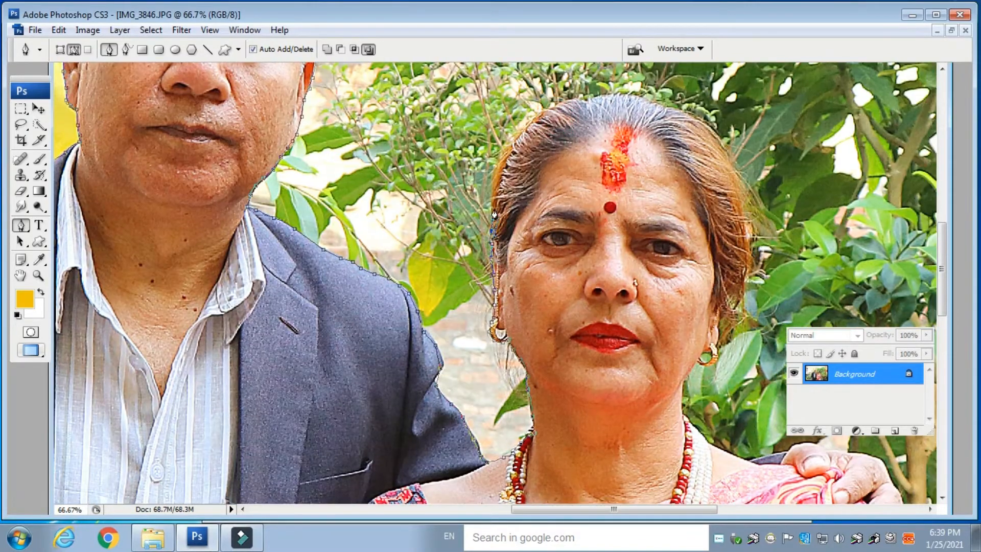
left_click(540, 112)
left_click(560, 105)
left_click(581, 98)
left_click(601, 96)
left_click(615, 94)
left_click(632, 96)
left_click(643, 98)
left_click(660, 106)
Step: Continue the path down the far side of the woman's hair, ear and neck to the hand on her shoulder
mouse_move(664, 112)
left_mouse_down()
mouse_move(700, 124)
mouse_move(727, 160)
left_mouse_up()
left_click_drag(641, 218, 502, 174)
mouse_move(615, 224)
left_mouse_down()
mouse_move(586, 255)
mouse_move(597, 264)
mouse_move(583, 278)
mouse_move(585, 263)
mouse_move(508, 202)
mouse_move(514, 165)
mouse_move(514, 195)
mouse_move(495, 193)
mouse_move(474, 234)
mouse_move(504, 275)
left_mouse_up()
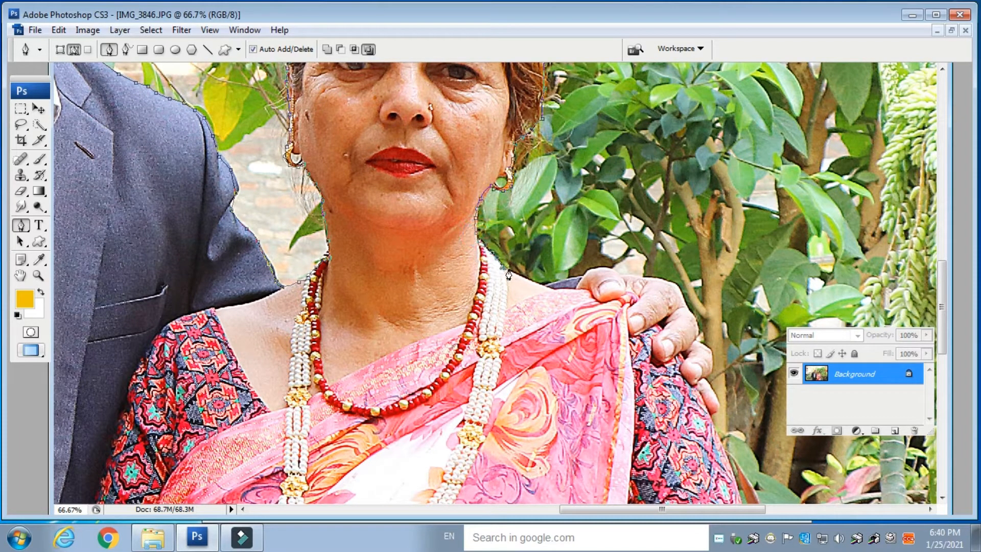
left_click_drag(545, 291, 581, 282)
left_click_drag(604, 269, 623, 281)
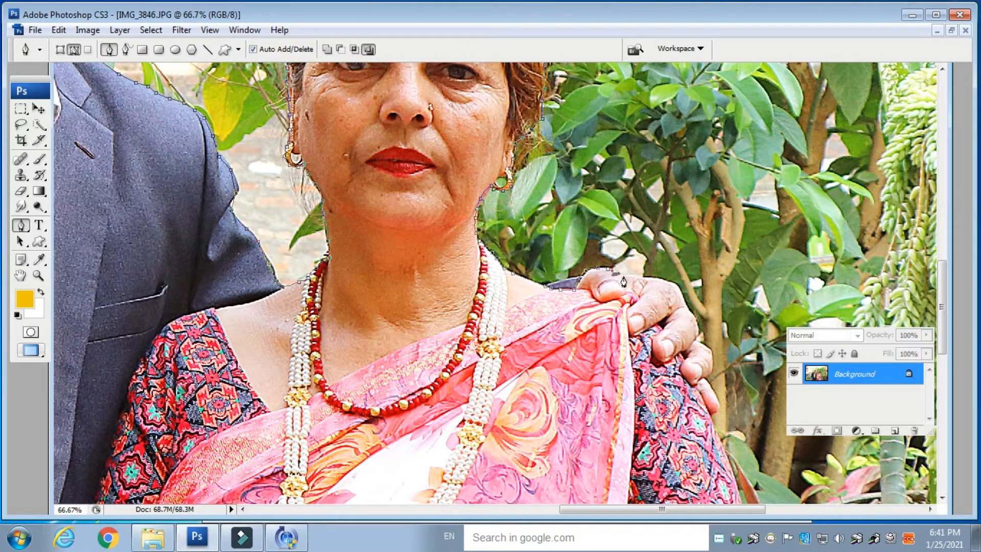
Step: Trace the path around the fingers of the man's hand on the woman's shoulder
left_click_drag(527, 322, 311, 210)
left_click(466, 187)
left_click(477, 204)
left_click(482, 231)
left_click(490, 235)
left_click(498, 244)
left_click(496, 260)
Step: Continue the path down the outer edge of the woman's patterned sleeve
left_click_drag(495, 280, 458, 151)
mouse_move(486, 224)
left_mouse_down()
mouse_move(499, 304)
mouse_move(514, 321)
mouse_move(440, 153)
left_mouse_up()
left_click(445, 179)
left_click(445, 197)
left_click(452, 224)
left_click(445, 259)
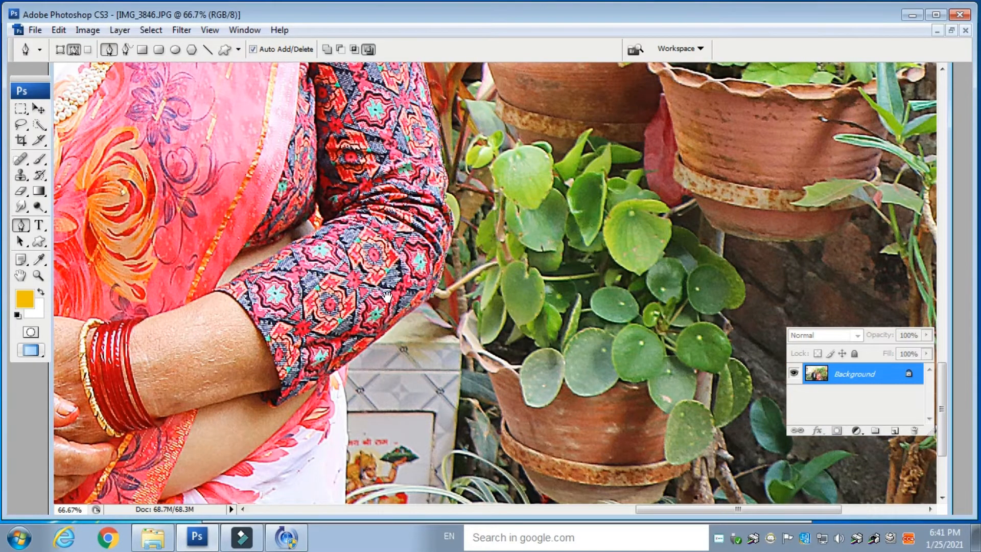
Step: Trace around the woman's elbow cuff and close the path at its starting point on the man's sleeve
left_click_drag(386, 296, 432, 176)
left_click(394, 211)
left_click_drag(394, 211, 376, 210)
left_click(378, 231)
left_click(379, 249)
key("ctrl+minus")
key("ctrl+minus")
key("ctrl+minus")
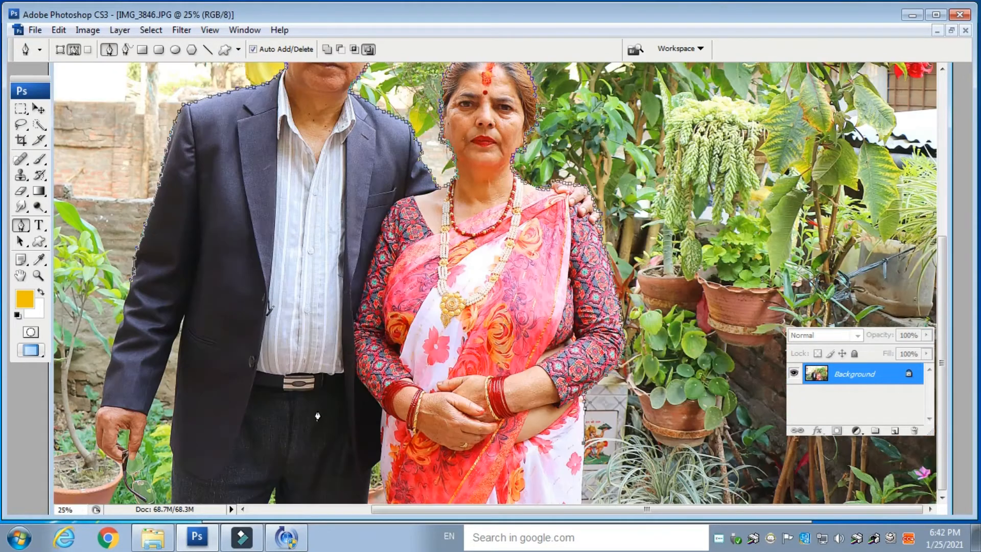
left_click(131, 280)
Step: Convert the path to a new selection with a 0 pixel feather and copy the couple onto their own layer
right_click(339, 198)
left_click(368, 241)
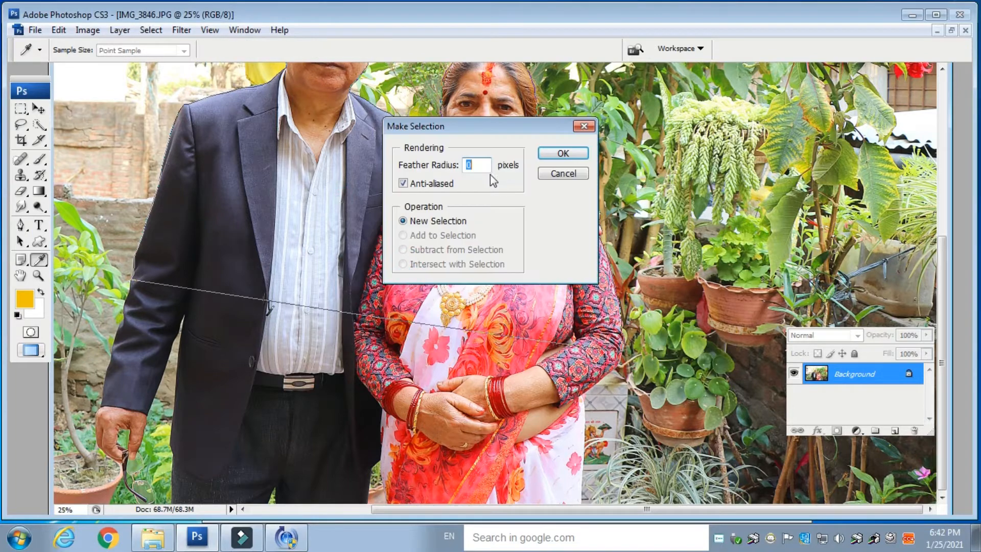
left_click(565, 153)
key("ctrl+j")
Step: Add an empty layer directly above the Background and sample the man's dark jacket colour for the Brush tool
left_click(849, 395)
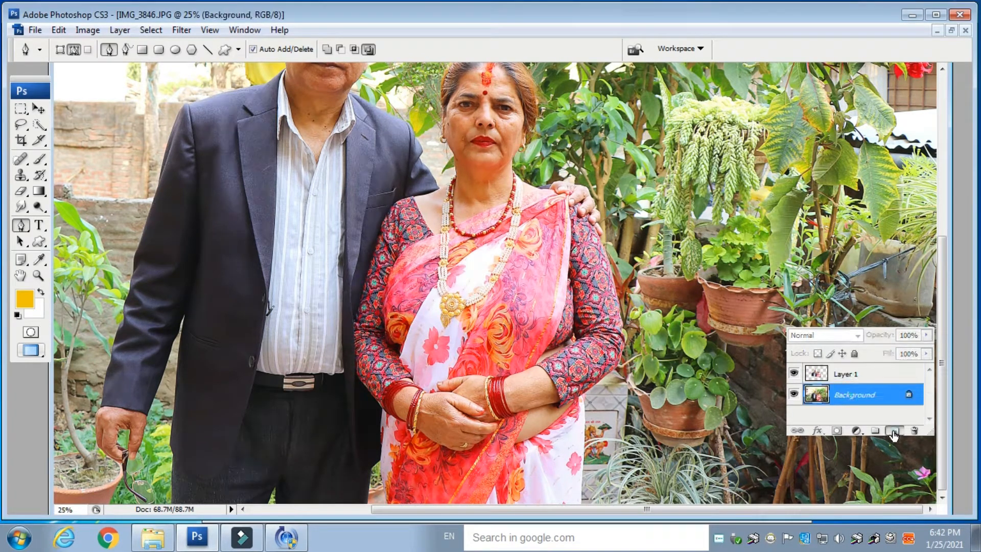
left_click(894, 430)
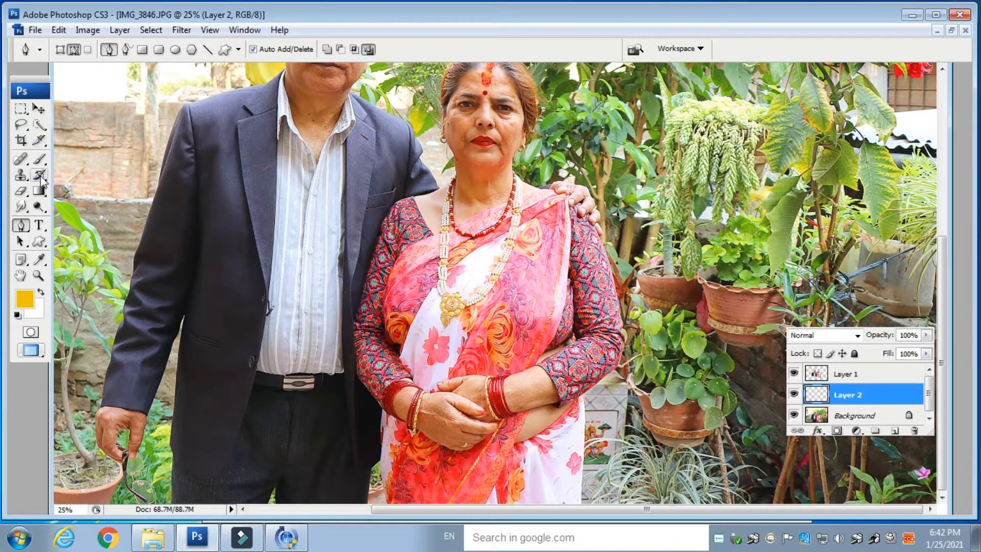
left_click(39, 159)
left_click(229, 195, "alt")
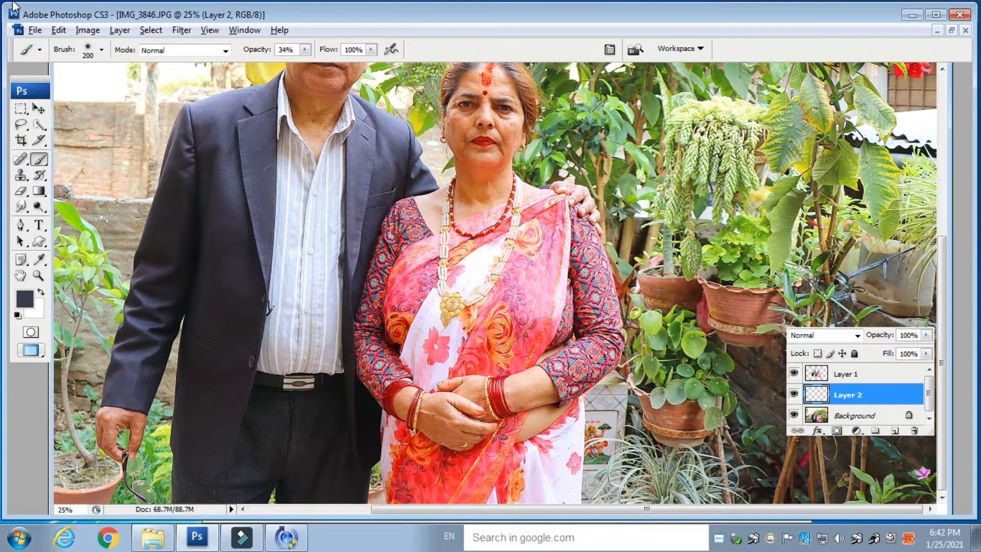
Step: Fill Layer 2 with the sampled dark jacket colour as a solid backdrop
key("alt+BackSpace")
key("ctrl+minus")
Step: Enlarge the couple on Layer 1 to about 168%, rotate them slightly counterclockwise and lower them on the canvas
key("v")
right_click(443, 280)
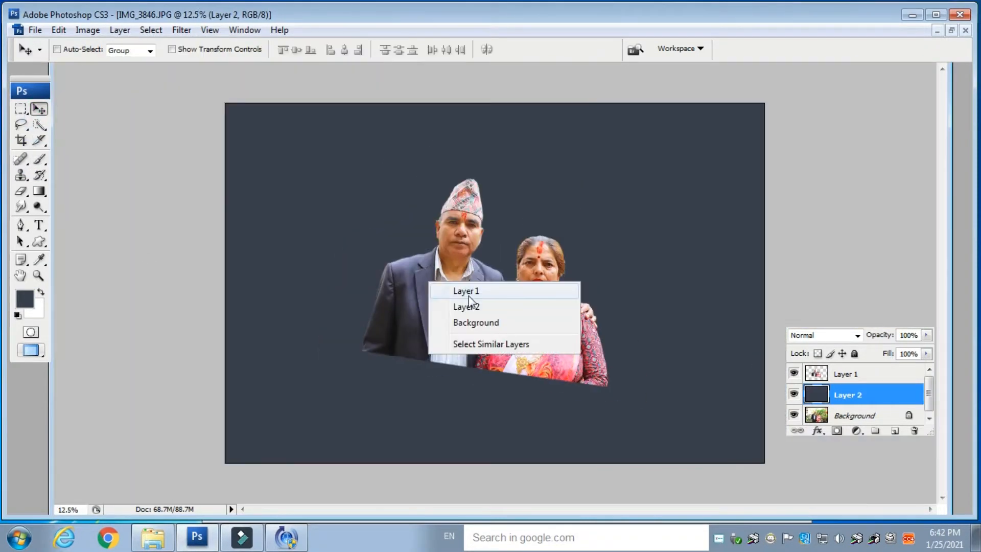
left_click(466, 290)
key("ctrl+t")
left_click_drag(613, 392, 723, 427)
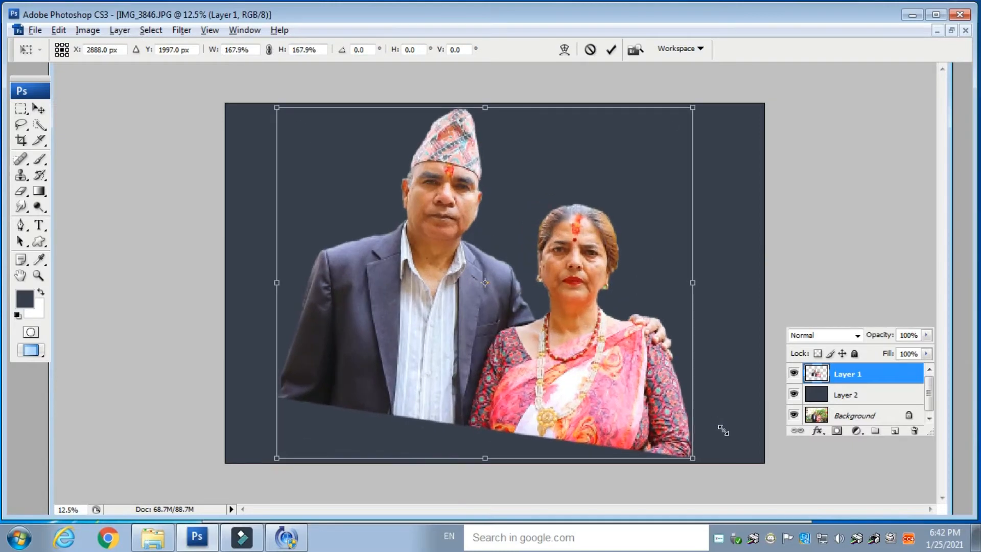
key("Return")
key("ctrl+t")
left_click_drag(783, 302, 733, 293)
key("Return")
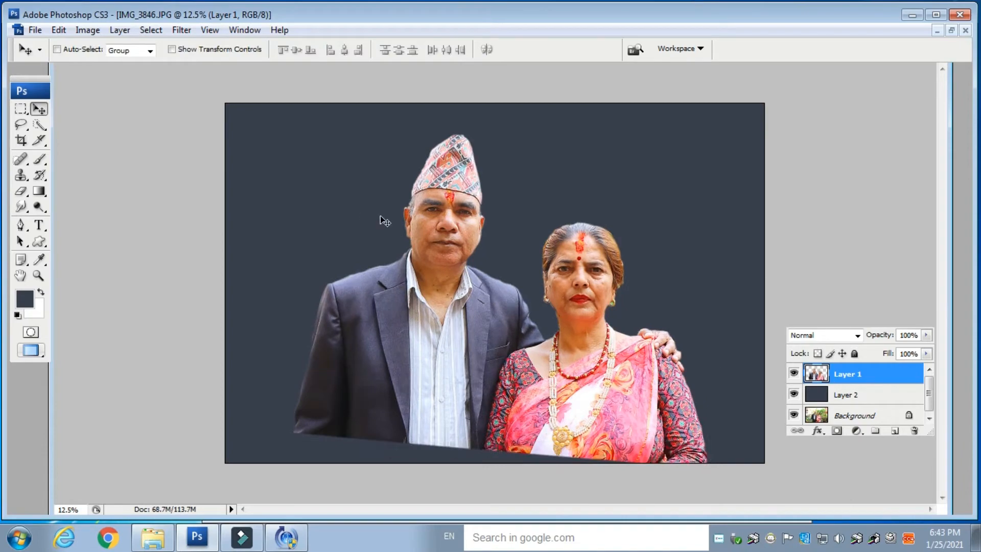
Step: Erase the light fringe along the man's neck, shoulder and outer sleeve with a soft 94 px Eraser
key("ctrl+plus")
key("ctrl+plus")
key("ctrl+plus")
key("e")
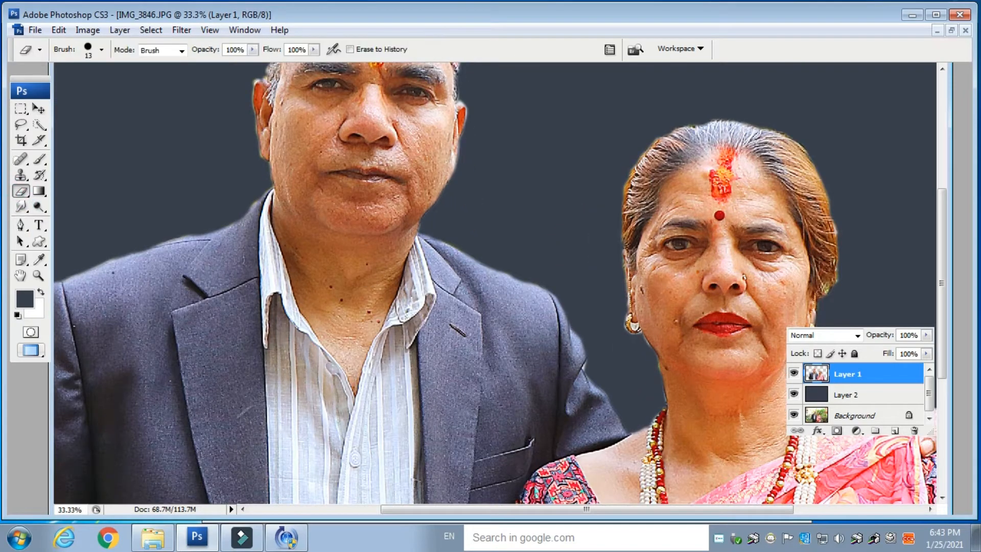
left_click(84, 45)
left_click(81, 89)
left_click(37, 140)
left_click(209, 165)
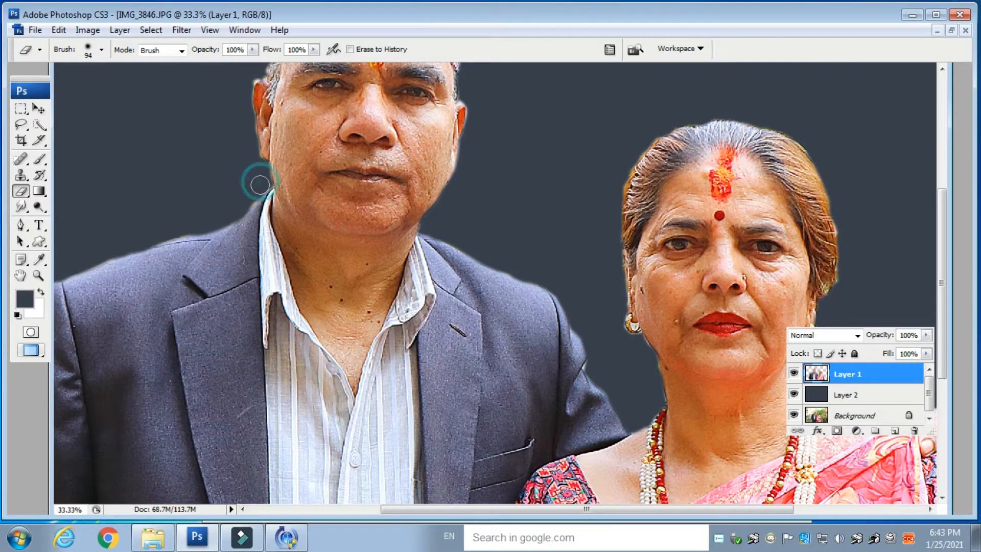
left_click_drag(144, 232, 281, 150)
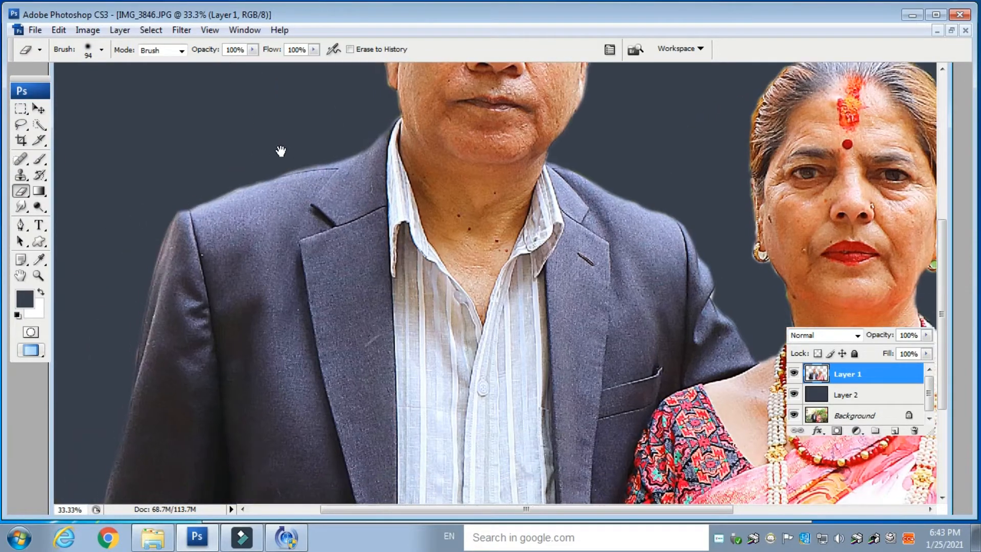
left_click_drag(136, 274, 182, 144)
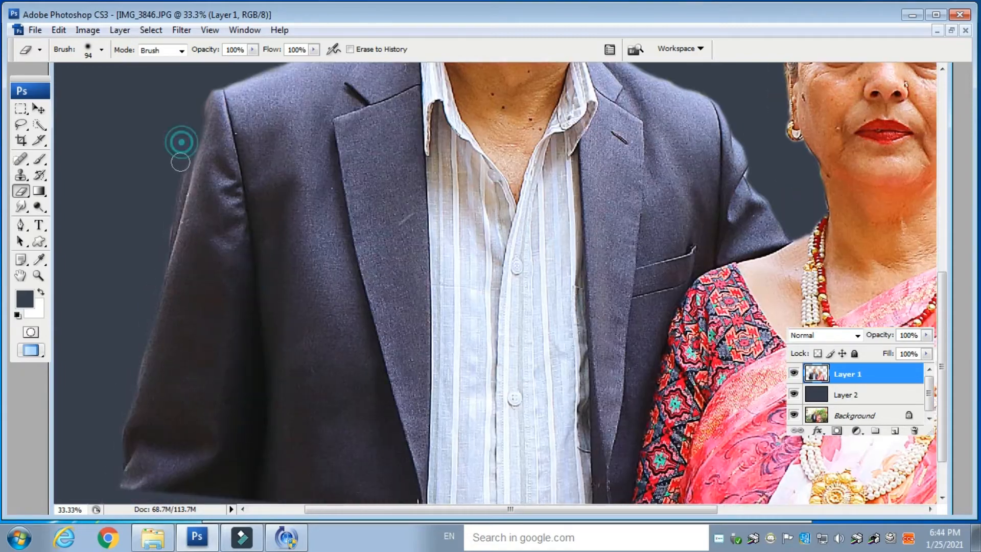
Step: Clean the cut-out edge around the man's head and patterned cap with the Eraser
left_click_drag(459, 133, 209, 292)
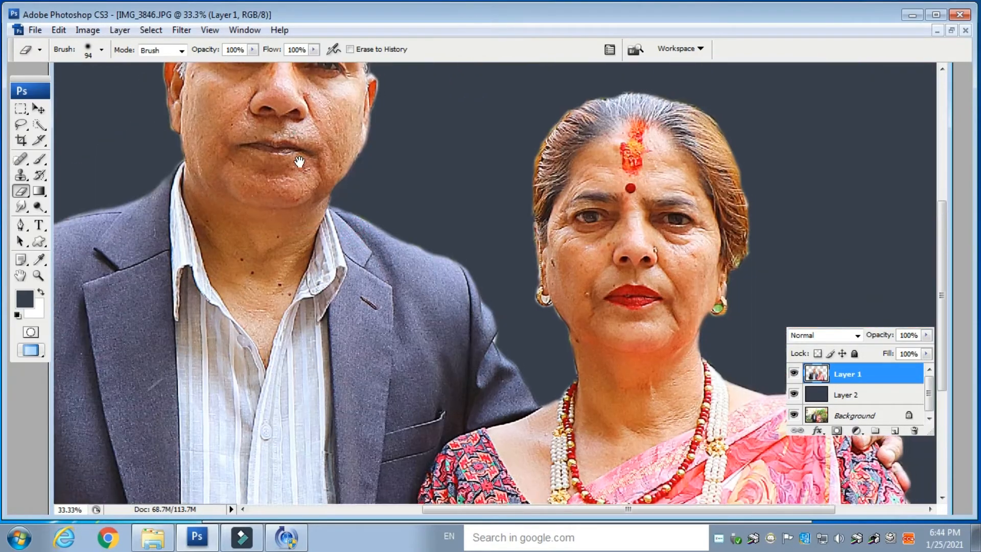
left_click_drag(300, 160, 291, 445)
left_click_drag(179, 249, 179, 258)
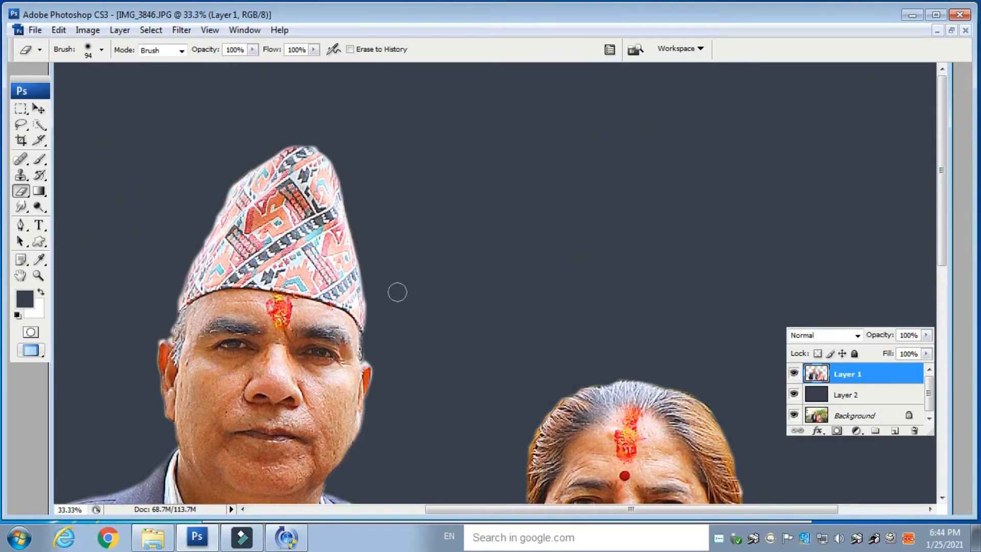
Step: Erase the leftover fringe around the woman's hair and face, reducing the Eraser to 60 px
scroll(320, 278, "down", 8)
scroll(320, 278, "right", 4)
scroll(193, 251, "right", 3)
scroll(193, 251, "down", 6)
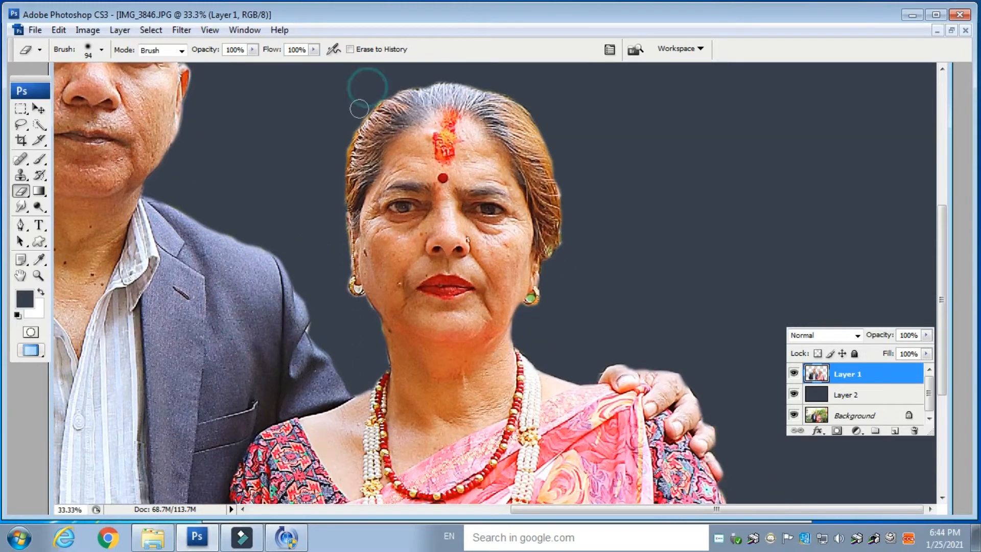
left_click_drag(568, 184, 569, 233)
mouse_move(458, 288)
left_mouse_down()
mouse_move(422, 189)
mouse_move(375, 232)
left_mouse_up()
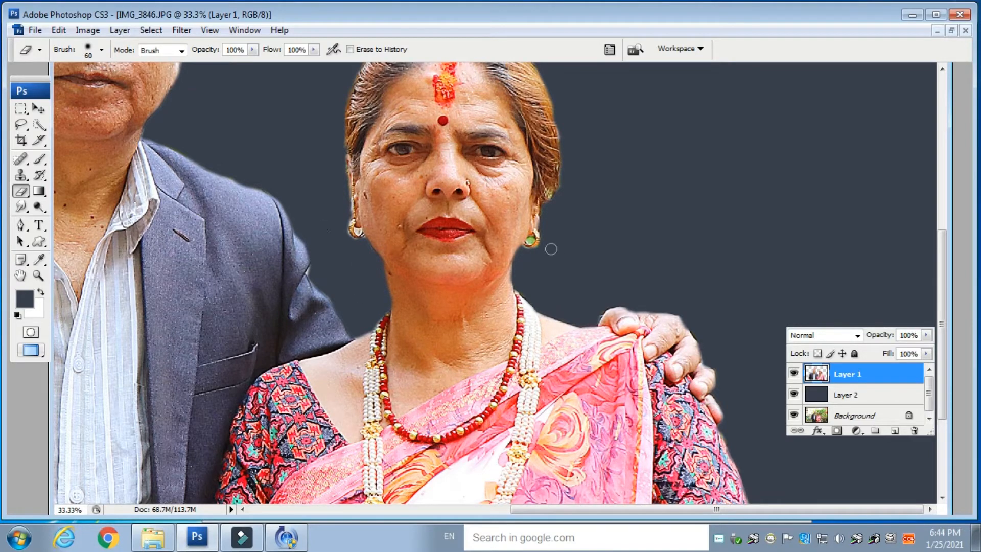
left_click_drag(38, 124, 117, 140)
left_click(532, 239)
key("ctrl+alt+0")
key("ctrl+plus")
key("ctrl+d")
Step: Trace the leftover background inside the hoop earring on the woman's left ear with the Pen tool
left_click_drag(384, 169, 493, 394)
left_click(21, 226)
left_click_drag(660, 259, 422, 255)
left_click(562, 231)
left_click(550, 255)
left_click(556, 260)
left_click(560, 267)
left_click(571, 276)
left_click(587, 276)
left_click(602, 268)
left_click(611, 244)
left_click(607, 233)
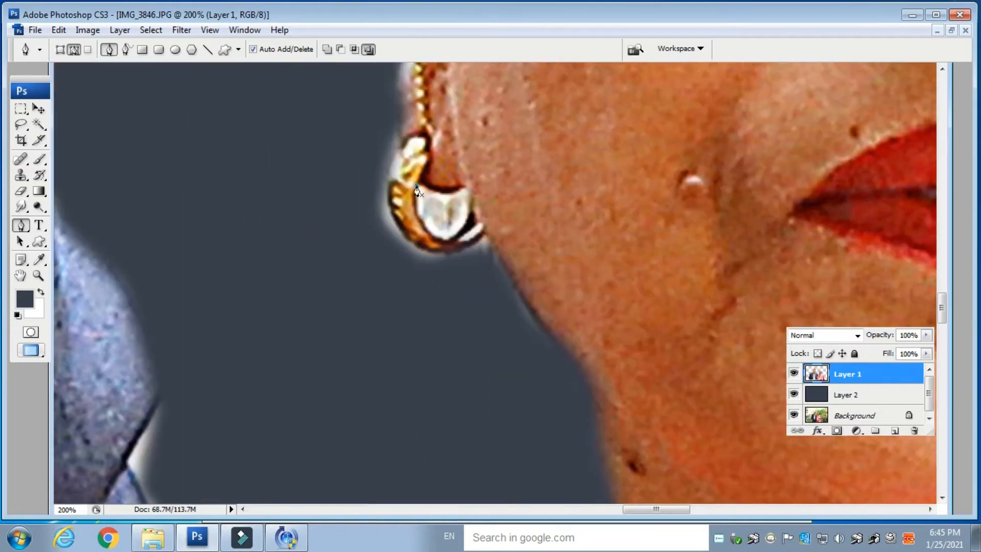
Step: Outline the background patch inside the earring on the woman's right ear, turn the path into a selection and delete its contents
left_click(447, 236)
left_click(465, 229)
left_click(470, 211)
left_click(481, 227)
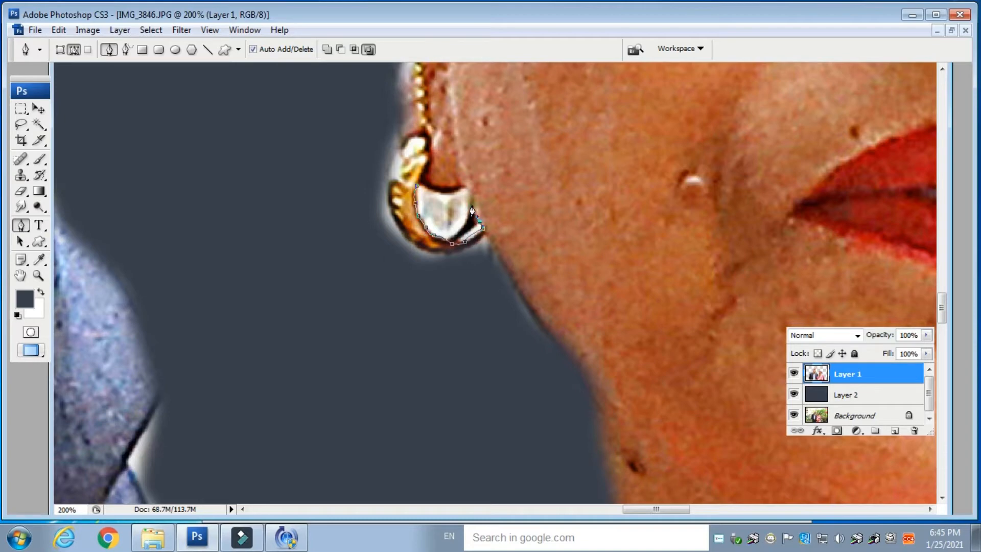
right_click(439, 201)
left_click(508, 266)
key("Return")
key("Delete")
key("ctrl+d")
Step: Erase the white halo around the woman's earring and along her jaw and neck with a 25 px Eraser
key("e")
key("bracketleft")
key("bracketleft")
key("bracketleft")
key("bracketleft")
key("bracketleft")
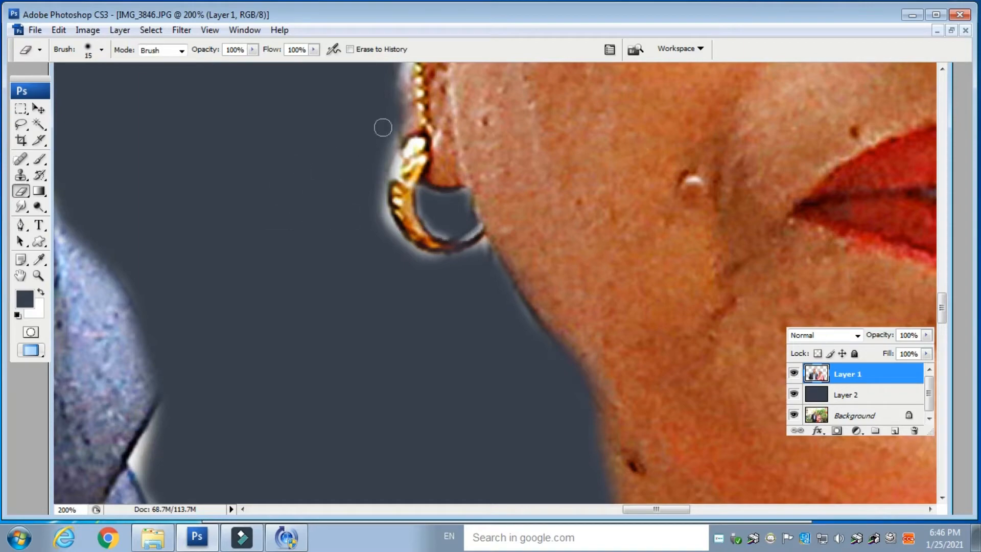
key("bracketright")
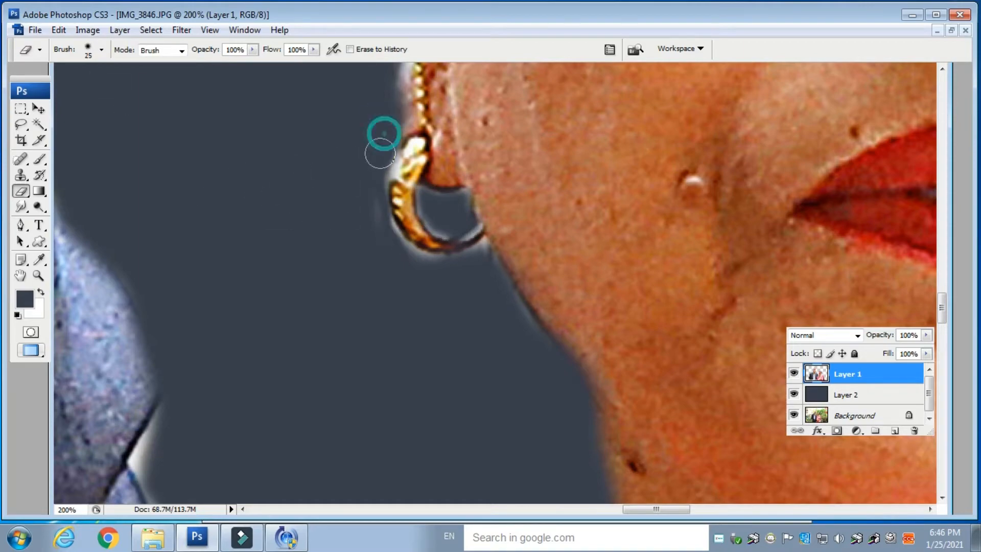
left_click_drag(500, 321, 263, 268)
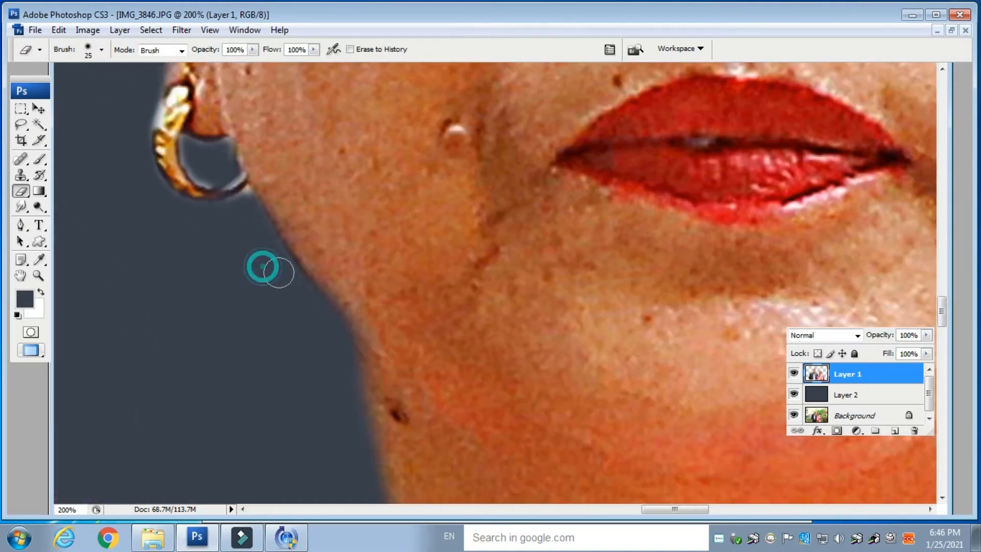
left_click_drag(868, 107, 373, 236)
scroll(588, 265, "up", 2)
scroll(587, 265, "right", 4)
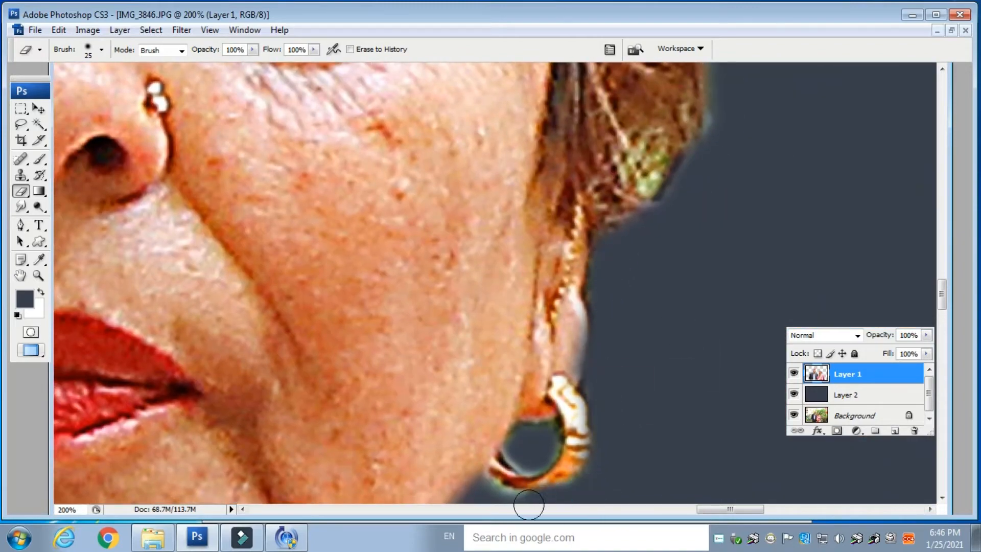
Step: Blend the couple's slanted lower cut edge into the dark backdrop with a 900 px Smudge brush at 24% strength
key("ctrl+0")
key("ctrl+plus")
key("ctrl+plus")
key("ctrl+plus")
key("ctrl+minus")
key("ctrl+minus")
key("ctrl+minus")
key("ctrl+minus")
left_click(20, 207)
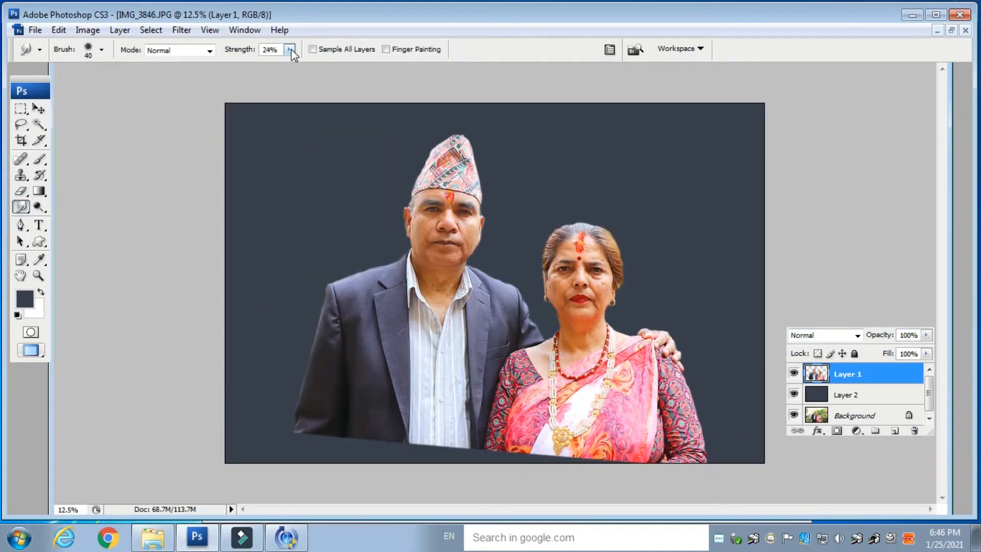
left_click(101, 49)
left_click(100, 87)
key("Return")
mouse_move(275, 436)
left_mouse_down()
mouse_move(478, 449)
mouse_move(546, 474)
left_mouse_up()
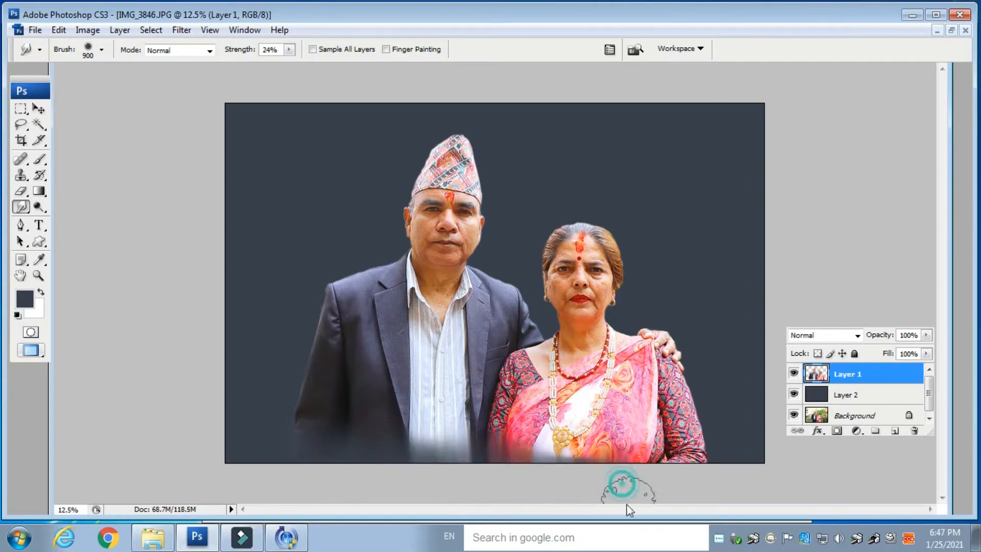
Step: Smooth the skin on the man's right cheek and chin with a 90 px Smudge brush at 17% strength
key("ctrl+plus")
key("ctrl+plus")
key("ctrl+plus")
left_click_drag(291, 133, 305, 290)
key("bracketleft")
key("bracketleft")
key("bracketleft")
key("bracketleft")
key("bracketleft")
key("bracketleft")
key("bracketleft")
key("bracketleft")
key("bracketleft")
key("bracketleft")
key("bracketleft")
key("bracketleft")
key("bracketleft")
key("ctrl+plus")
key("ctrl+plus")
left_click_drag(225, 247, 321, 202)
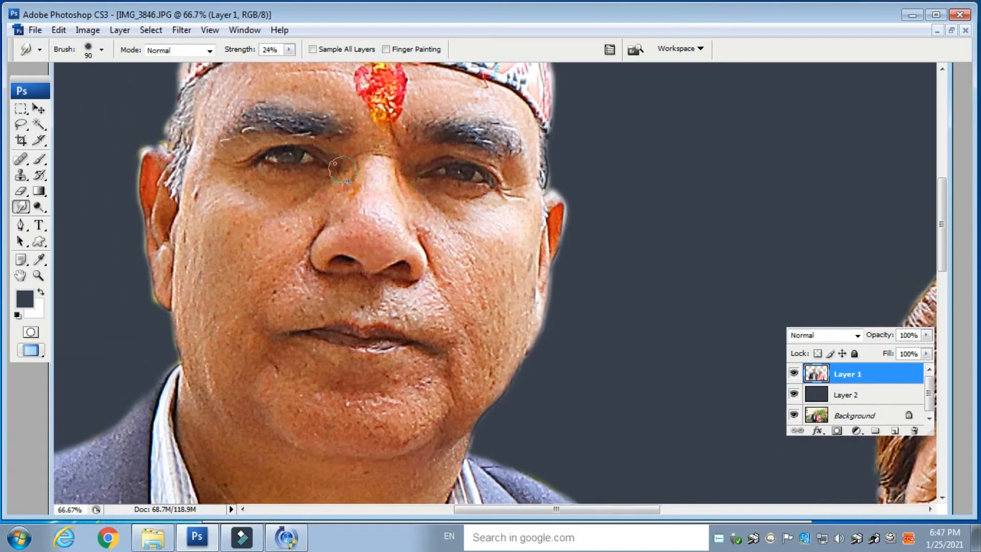
left_click(288, 50)
left_click(284, 63)
mouse_move(332, 194)
left_mouse_down()
mouse_move(322, 182)
mouse_move(263, 183)
mouse_move(277, 223)
mouse_move(236, 251)
left_mouse_up()
mouse_move(244, 196)
left_mouse_down()
mouse_move(197, 207)
mouse_move(256, 215)
mouse_move(193, 276)
mouse_move(261, 274)
left_mouse_up()
left_click_drag(264, 274, 305, 144)
mouse_move(230, 112)
left_mouse_down()
mouse_move(255, 149)
mouse_move(233, 176)
mouse_move(264, 259)
mouse_move(352, 243)
mouse_move(453, 292)
mouse_move(360, 285)
left_mouse_up()
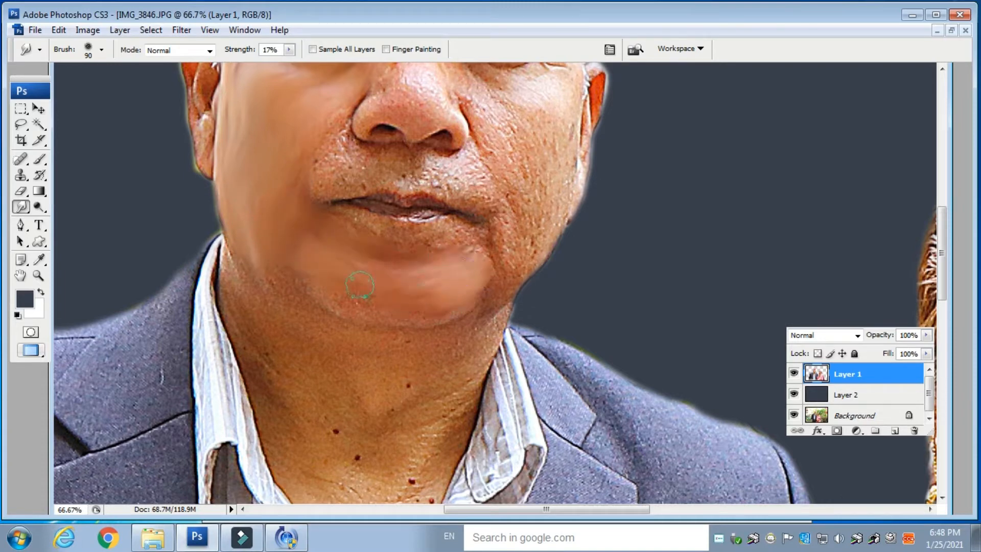
Step: Smudge the man's neck and throat down to the shirt collar to even out the skin and moles
mouse_move(461, 308)
left_mouse_down()
mouse_move(244, 266)
mouse_move(251, 304)
left_mouse_up()
left_click_drag(486, 310, 349, 370)
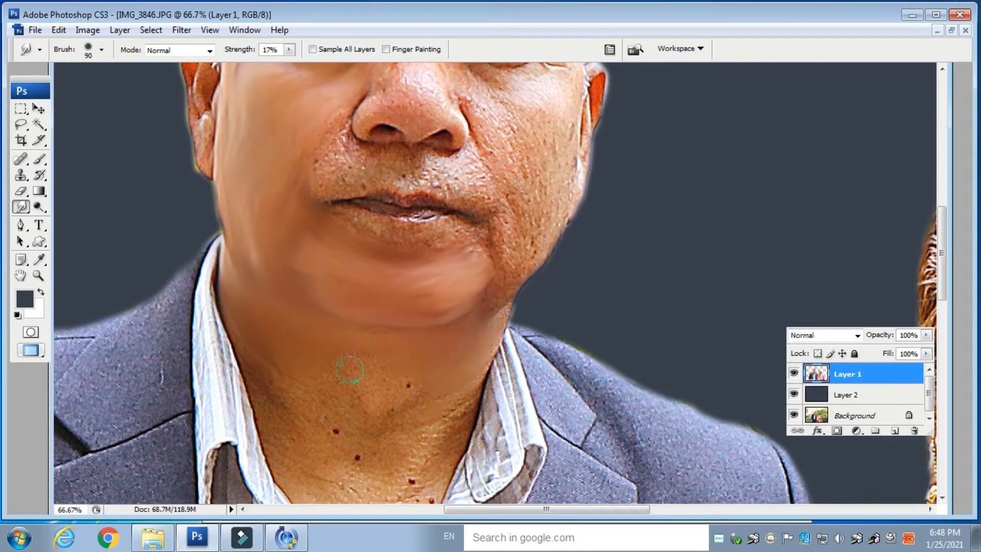
left_click_drag(400, 419, 461, 403)
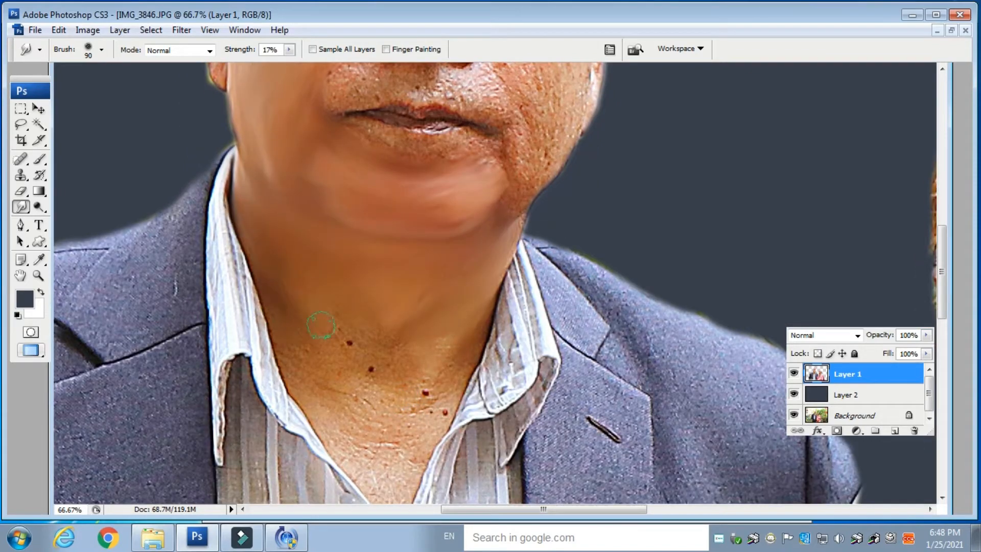
left_click_drag(457, 353, 360, 337)
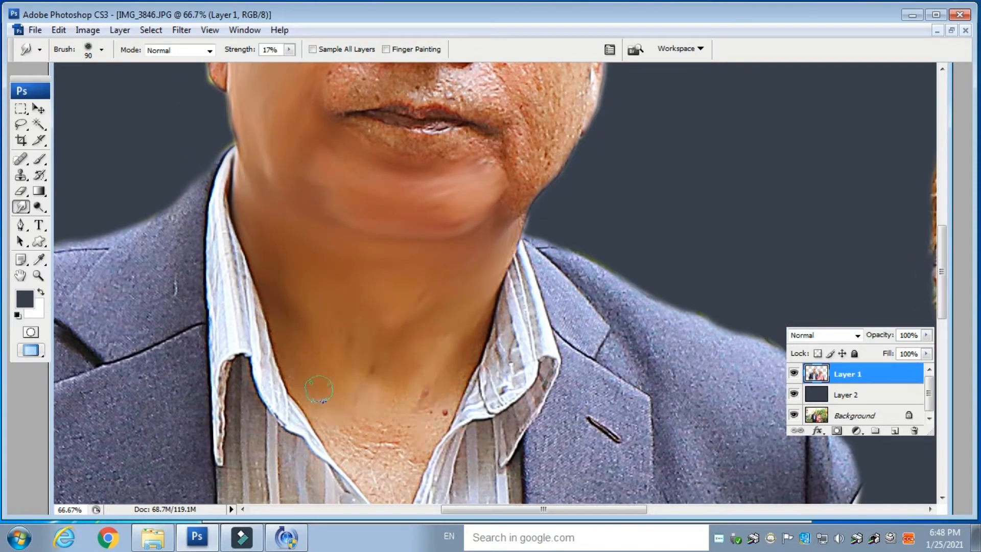
left_click(912, 15)
left_click(196, 536)
Step: Smooth the man's nose, under-eye area and upper lip with a 60 px Smudge brush
key("ctrl+plus")
key("ctrl+plus")
mouse_move(209, 155)
left_mouse_down()
mouse_move(286, 300)
mouse_move(332, 471)
left_mouse_up()
left_click_drag(194, 102, 232, 330)
key("ctrl+minus")
mouse_move(495, 177)
left_mouse_down()
mouse_move(503, 197)
mouse_move(489, 259)
mouse_move(459, 192)
mouse_move(440, 272)
mouse_move(407, 290)
mouse_move(408, 336)
mouse_move(523, 205)
mouse_move(537, 267)
mouse_move(581, 339)
mouse_move(518, 300)
mouse_move(465, 317)
mouse_move(532, 319)
mouse_move(387, 314)
mouse_move(380, 352)
mouse_move(408, 370)
mouse_move(475, 375)
mouse_move(417, 397)
mouse_move(391, 377)
mouse_move(362, 328)
mouse_move(358, 337)
mouse_move(416, 368)
mouse_move(344, 385)
mouse_move(485, 378)
mouse_move(468, 374)
mouse_move(480, 365)
mouse_move(476, 416)
mouse_move(483, 392)
mouse_move(463, 363)
mouse_move(446, 415)
left_mouse_up()
mouse_move(506, 371)
left_mouse_down()
mouse_move(546, 375)
mouse_move(526, 416)
mouse_move(552, 427)
mouse_move(577, 404)
mouse_move(585, 351)
mouse_move(594, 405)
mouse_move(623, 440)
left_mouse_up()
left_click_drag(495, 367, 490, 388)
left_click_drag(469, 343, 434, 346)
left_click_drag(505, 346, 543, 358)
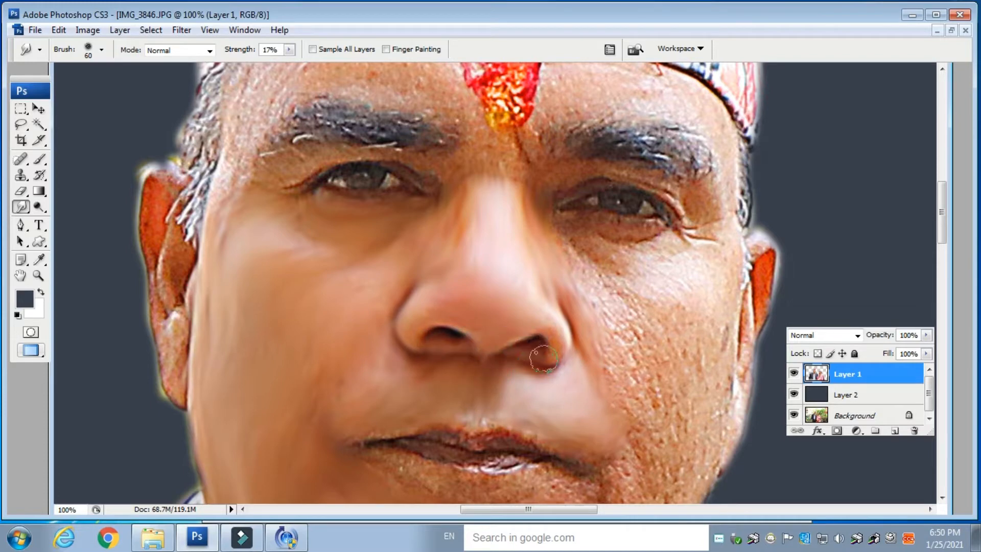
Step: Smudge the rough skin on the man's left cheek and jaw down to the corner of his mouth
mouse_move(589, 230)
left_mouse_down()
mouse_move(675, 245)
mouse_move(598, 255)
mouse_move(592, 285)
mouse_move(655, 321)
mouse_move(720, 323)
mouse_move(664, 328)
mouse_move(608, 368)
mouse_move(631, 353)
left_mouse_up()
left_click_drag(686, 327, 547, 212)
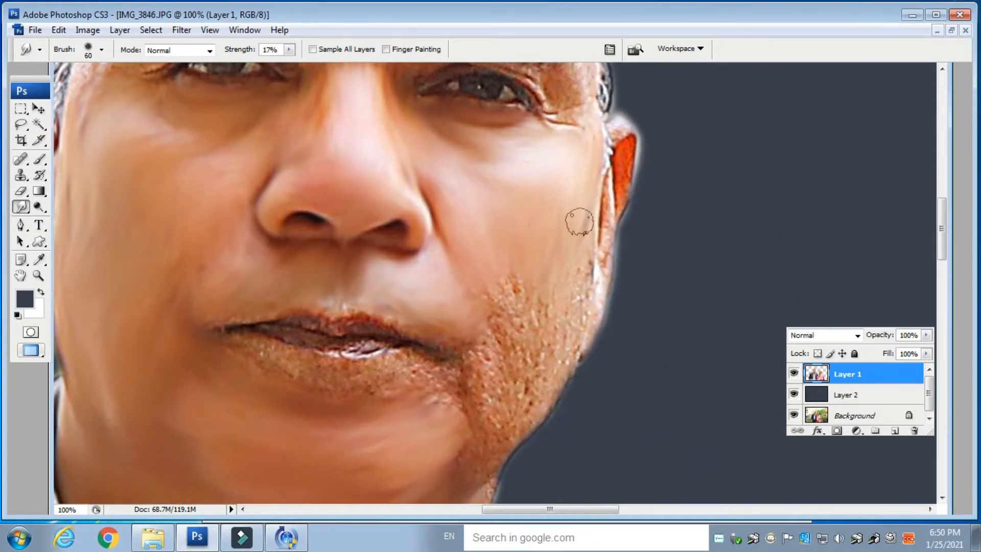
left_click_drag(576, 303, 514, 270)
mouse_move(570, 330)
left_mouse_down()
mouse_move(549, 236)
mouse_move(482, 319)
mouse_move(453, 295)
left_mouse_up()
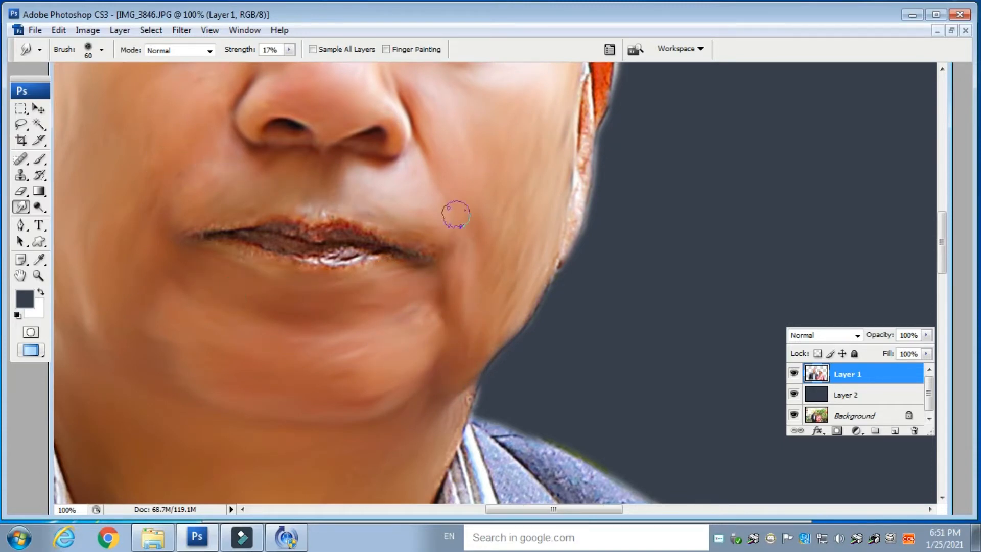
Step: Smooth the man's forehead between the cap and eyebrows on both sides of the red mark
left_click_drag(304, 332, 161, 170)
left_click_drag(265, 147, 220, 409)
mouse_move(273, 169)
left_mouse_down()
mouse_move(403, 290)
mouse_move(543, 338)
left_mouse_up()
mouse_move(210, 94)
left_mouse_down()
mouse_move(176, 155)
mouse_move(232, 131)
mouse_move(160, 205)
mouse_move(145, 244)
left_mouse_up()
mouse_move(312, 79)
left_mouse_down()
mouse_move(327, 123)
mouse_move(335, 102)
mouse_move(257, 154)
left_mouse_up()
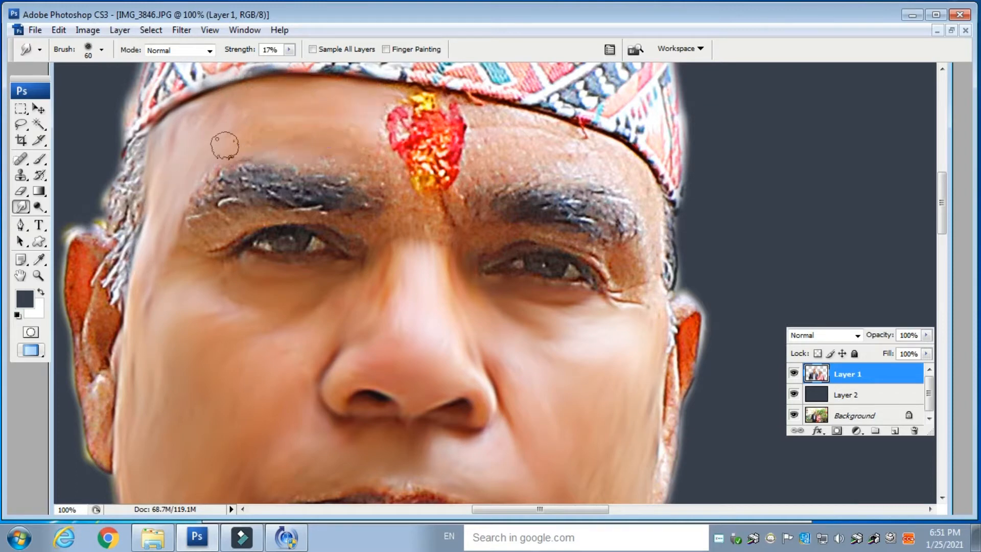
left_click_drag(349, 123, 407, 227)
mouse_move(480, 182)
left_mouse_down()
mouse_move(496, 102)
mouse_move(613, 133)
mouse_move(565, 159)
mouse_move(475, 101)
mouse_move(493, 146)
left_mouse_up()
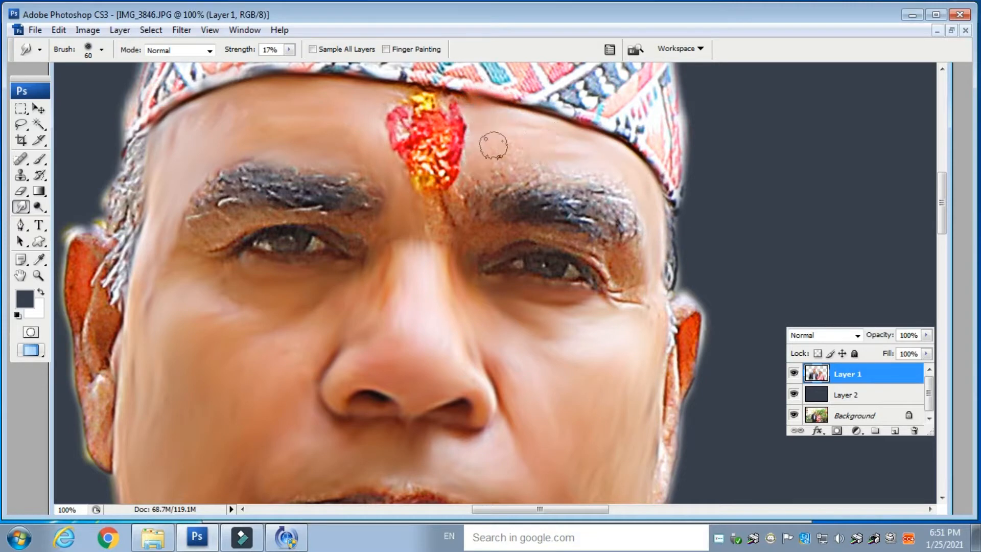
Step: Smudge the red forehead mark, the skin between the brows and the man's eyelids
mouse_move(465, 188)
left_mouse_down()
mouse_move(427, 206)
mouse_move(423, 217)
mouse_move(438, 218)
mouse_move(410, 204)
mouse_move(464, 112)
mouse_move(394, 98)
mouse_move(402, 121)
mouse_move(450, 128)
mouse_move(404, 149)
mouse_move(412, 168)
mouse_move(443, 154)
left_mouse_up()
left_click_drag(413, 293, 505, 237)
mouse_move(462, 175)
left_mouse_down()
mouse_move(396, 156)
mouse_move(289, 201)
left_mouse_up()
left_click_drag(528, 231, 371, 217)
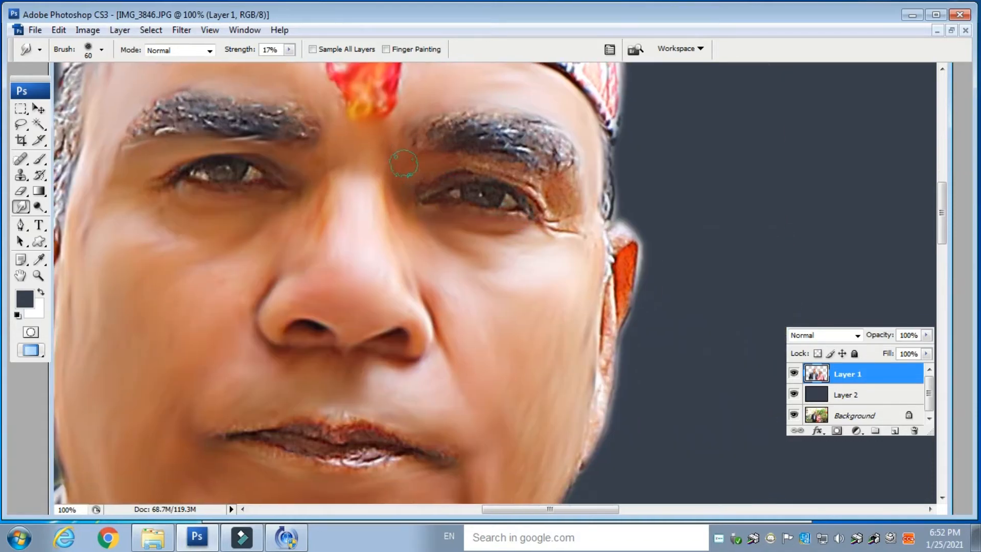
left_click_drag(488, 321, 529, 205)
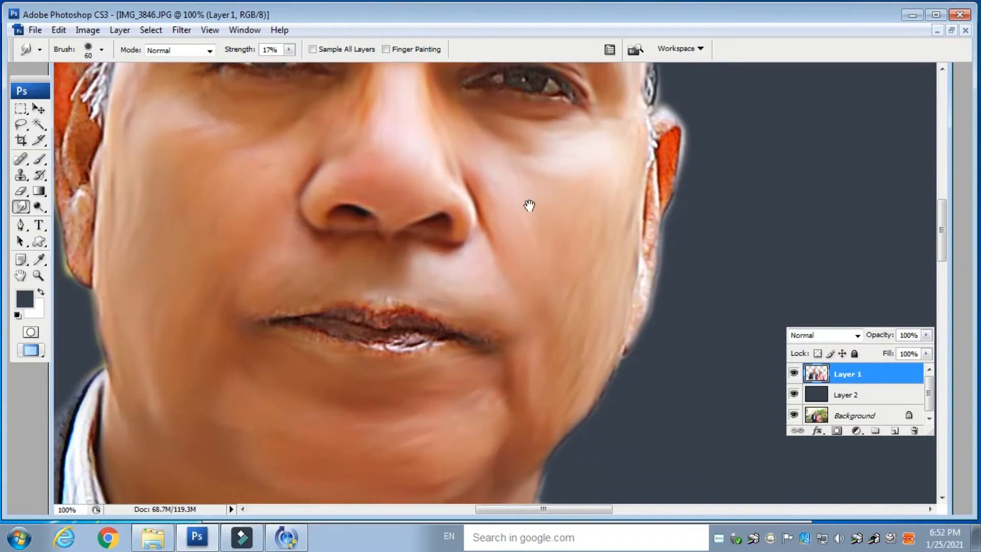
Step: Smooth the skin of both of the man's ears with a 45 px Smudge brush
left_click_drag(247, 212, 456, 313)
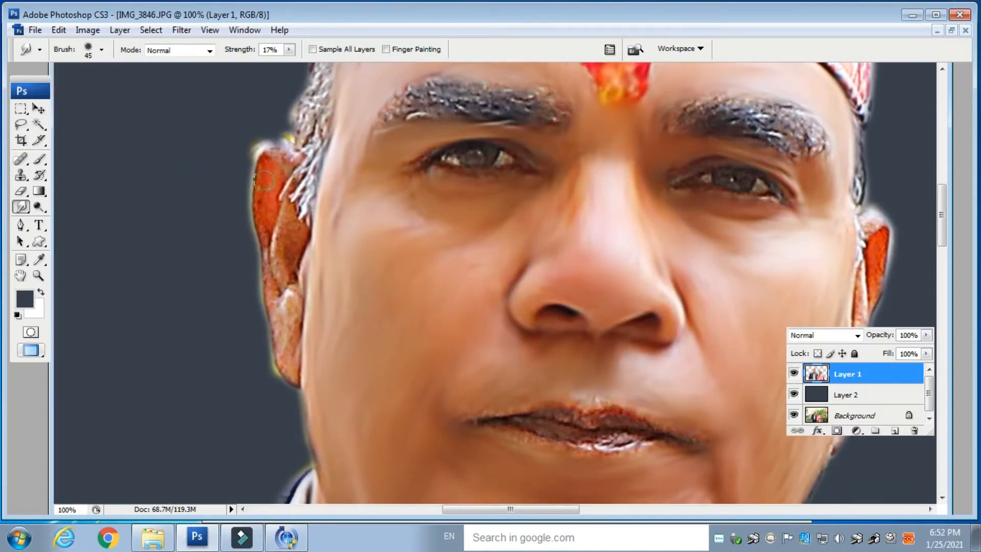
left_click_drag(278, 237, 296, 240)
left_click_drag(281, 283, 262, 174)
left_click_drag(422, 235, 57, 281)
mouse_move(501, 138)
left_mouse_down()
mouse_move(500, 170)
mouse_move(475, 188)
mouse_move(492, 194)
mouse_move(450, 210)
mouse_move(454, 236)
mouse_move(443, 252)
left_mouse_up()
mouse_move(448, 271)
left_mouse_down()
mouse_move(454, 173)
mouse_move(449, 388)
left_mouse_up()
left_click_drag(424, 254, 457, 329)
left_click_drag(206, 259, 388, 300)
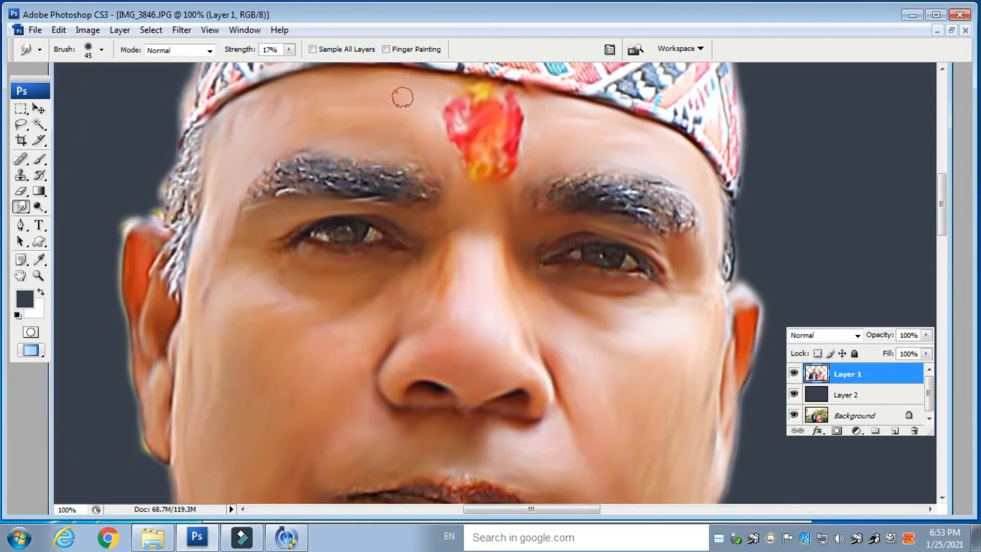
Step: Raise the smudge strength to 21% and stroke both of the man's eyebrows along their hair direction
left_click_drag(294, 66, 297, 67)
left_click_drag(426, 191, 263, 189)
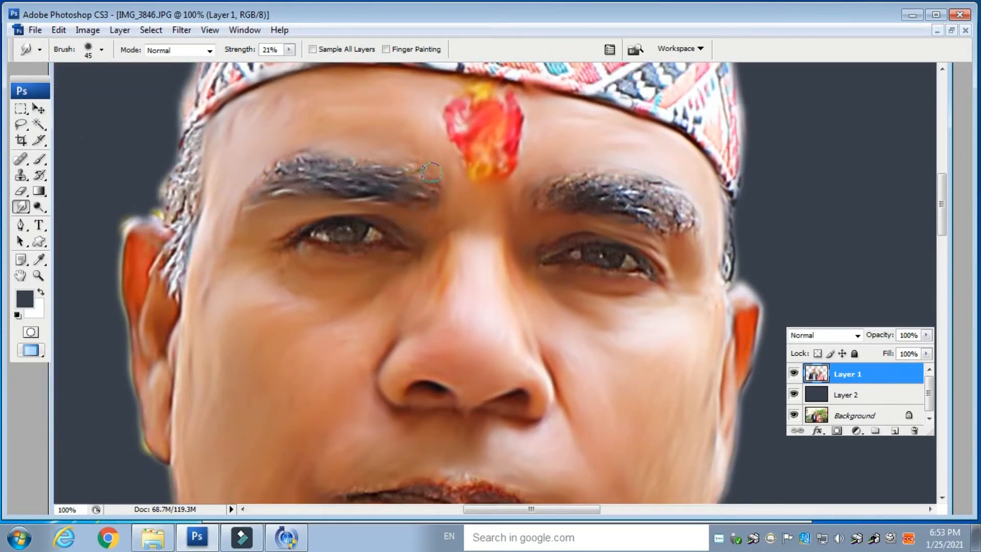
mouse_move(533, 189)
left_mouse_down()
mouse_move(671, 208)
mouse_move(557, 207)
mouse_move(648, 227)
left_mouse_up()
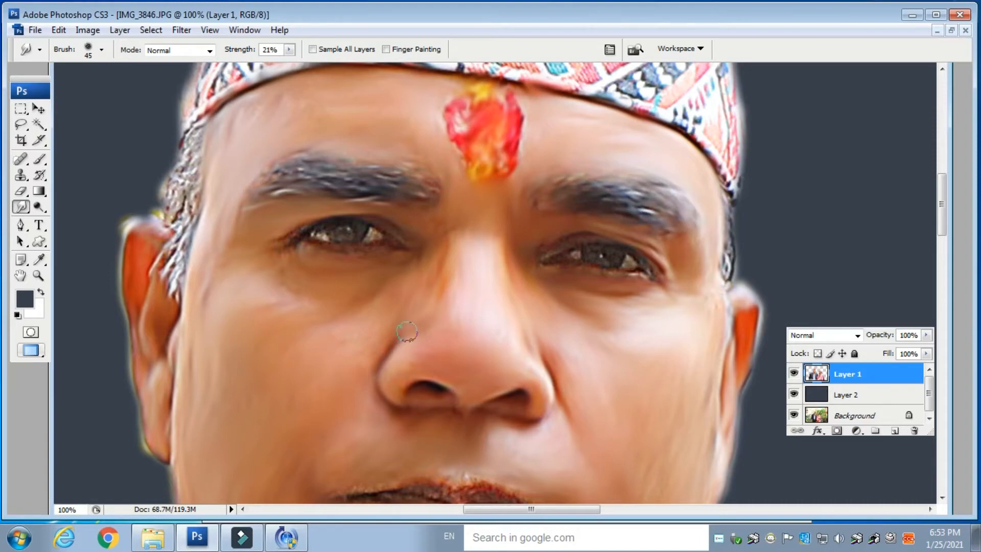
Step: Smudge the woman's cheek nearer the man, from below the eye down to the jaw, with an 80 px brush
key("ctrl+minus")
key("ctrl+minus")
key("ctrl+minus")
key("ctrl+minus")
left_click_drag(513, 395, 331, 134)
key("ctrl+plus")
key("ctrl+plus")
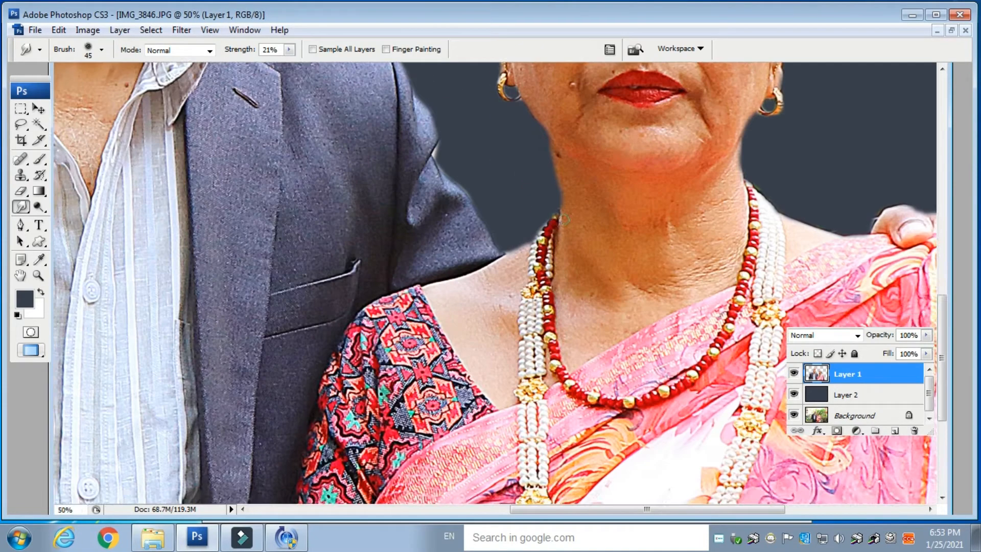
scroll(551, 223, "up", 5)
scroll(498, 277, "right", 2)
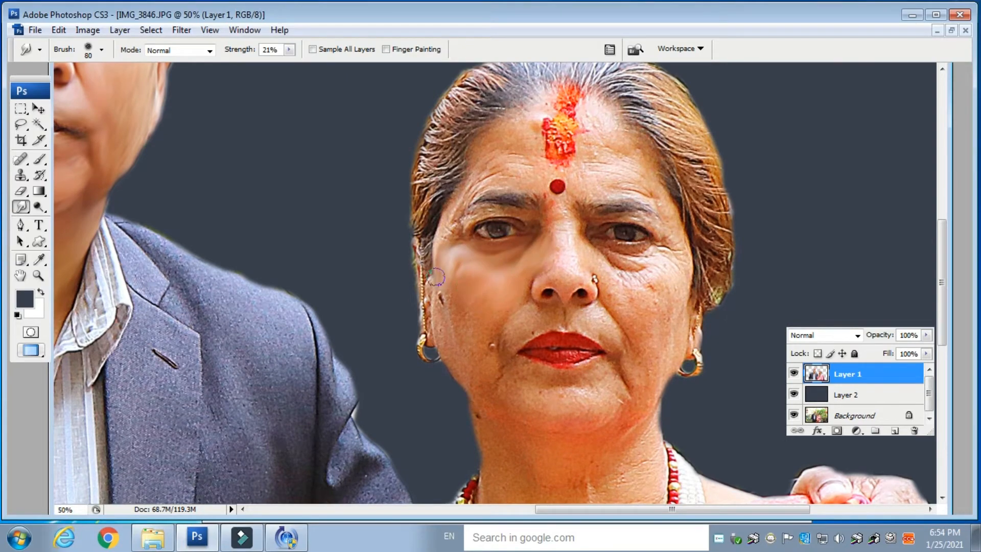
left_click_drag(498, 303, 488, 210)
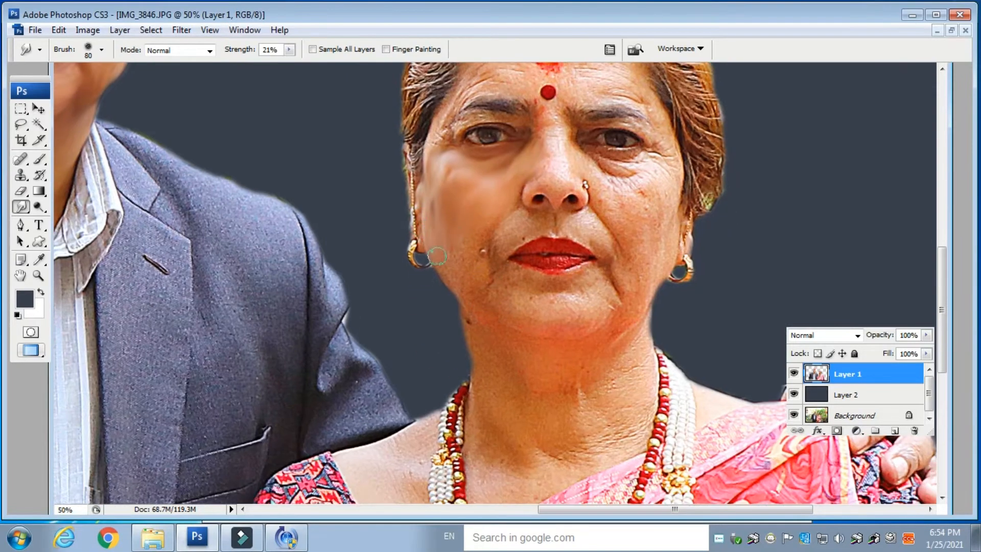
key("ctrl+plus")
key("ctrl+plus")
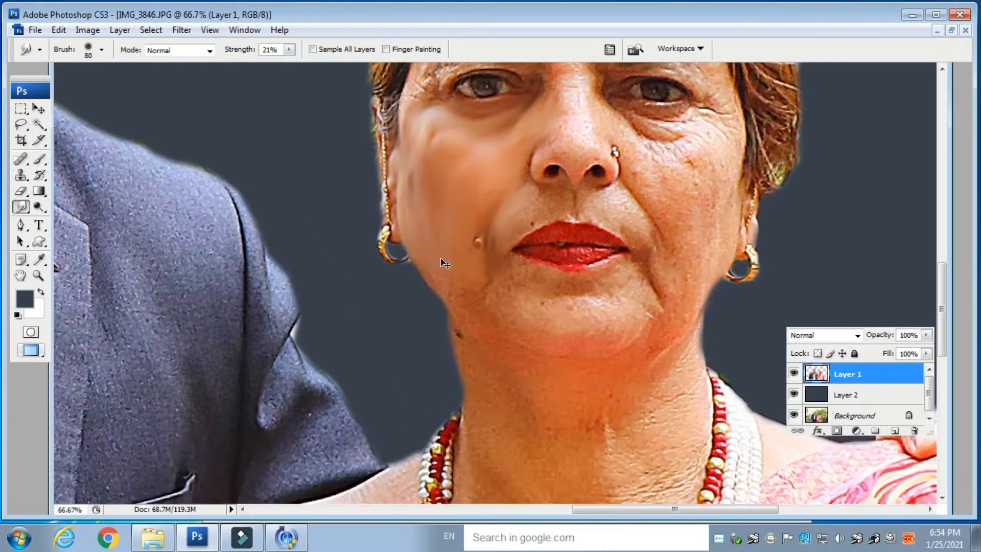
left_click_drag(415, 211, 402, 223)
Step: Smooth the woman's chin and the skin below her lips, along the jawline and into the upper neck
mouse_move(519, 198)
left_mouse_down()
mouse_move(652, 206)
mouse_move(697, 230)
mouse_move(580, 241)
mouse_move(591, 303)
left_mouse_up()
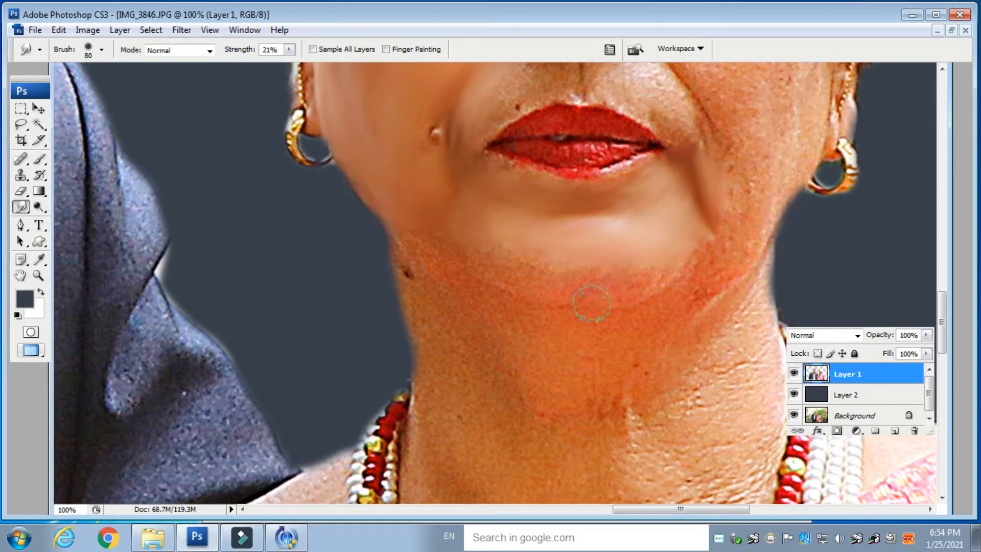
left_click_drag(404, 250, 626, 296)
mouse_move(758, 275)
left_mouse_down()
mouse_move(752, 239)
mouse_move(730, 210)
mouse_move(694, 288)
mouse_move(756, 259)
mouse_move(754, 320)
mouse_move(657, 342)
left_mouse_up()
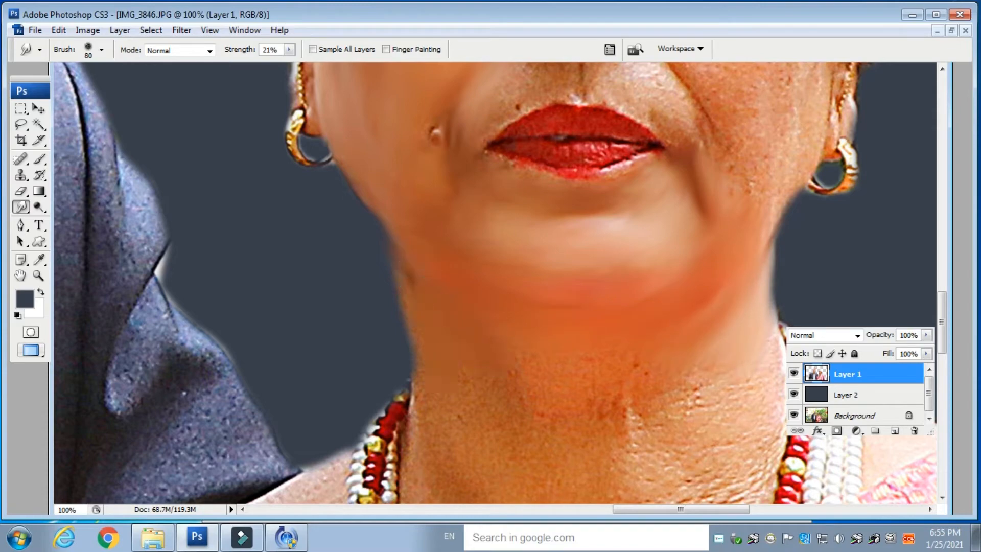
Step: Smudge the woman's cheek on the nose-stud side, from under the eye down to the jaw
left_click_drag(754, 240, 648, 508)
mouse_move(534, 198)
left_mouse_down()
mouse_move(606, 217)
mouse_move(657, 210)
left_mouse_up()
mouse_move(536, 213)
left_mouse_down()
mouse_move(609, 249)
mouse_move(675, 238)
mouse_move(679, 219)
mouse_move(637, 274)
mouse_move(704, 290)
mouse_move(668, 275)
mouse_move(620, 308)
mouse_move(610, 294)
mouse_move(568, 340)
mouse_move(613, 420)
left_mouse_up()
scroll(704, 290, "down", 3)
scroll(704, 289, "right", 1)
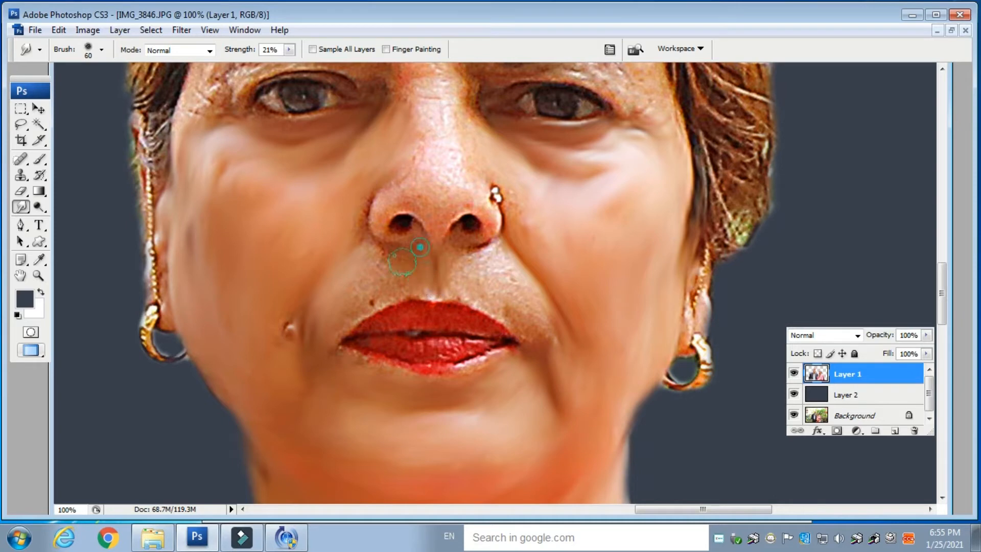
Step: Smooth the woman's upper lip area and her nose down to the nostrils with a 60 px brush
left_click_drag(450, 249, 512, 281)
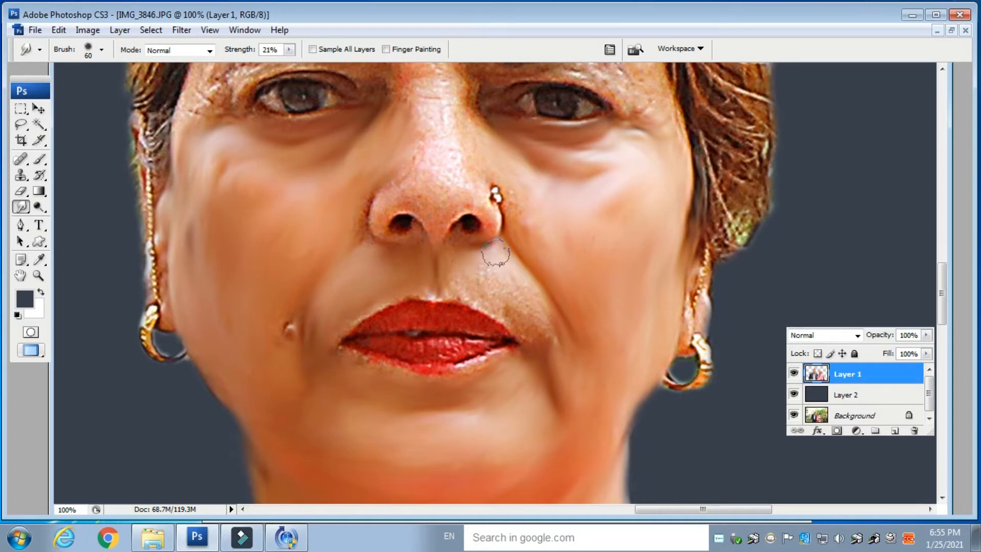
left_click_drag(450, 279, 550, 329)
mouse_move(419, 104)
left_mouse_down()
mouse_move(441, 137)
mouse_move(411, 199)
left_mouse_up()
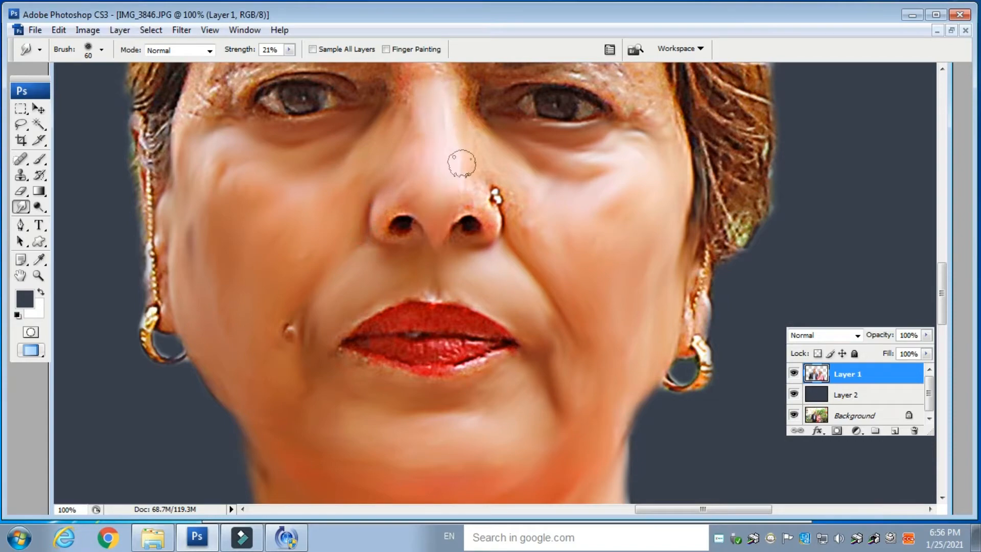
left_click_drag(463, 207, 438, 220)
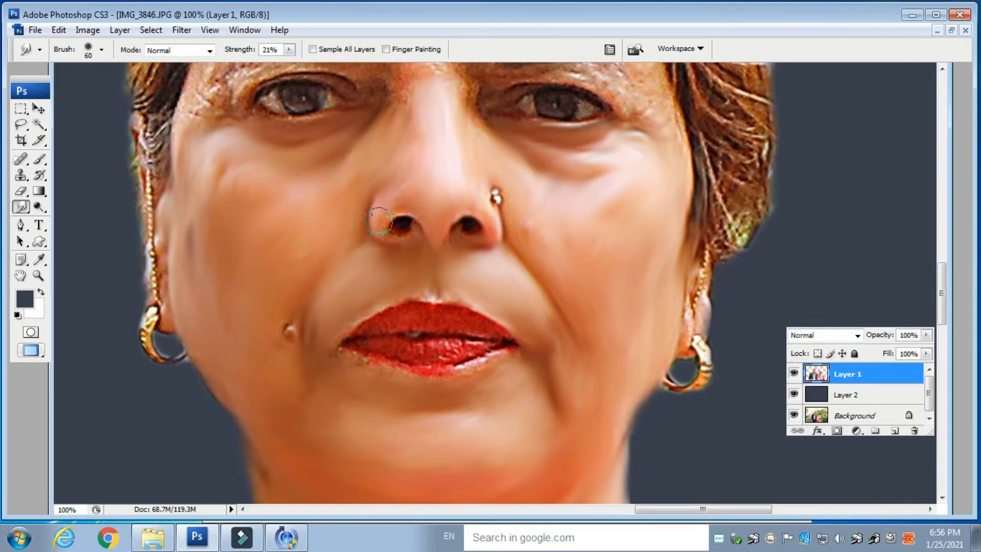
Step: Smooth the woman's forehead, temple and brow area on the side nearer the man
scroll(427, 259, "up", 5)
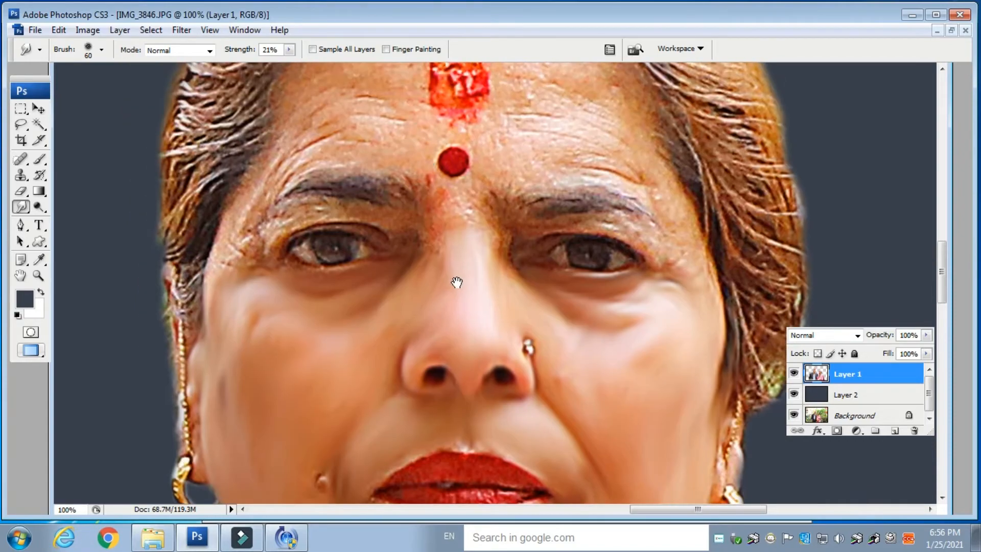
mouse_move(383, 161)
left_mouse_down()
mouse_move(327, 201)
mouse_move(334, 229)
mouse_move(307, 261)
left_mouse_up()
left_click_drag(377, 206, 408, 94)
left_click_drag(309, 150, 291, 257)
left_click_drag(287, 186, 263, 255)
left_click_drag(436, 97, 398, 220)
Step: Smooth the woman's forehead, temple and brow area on the nose-stud side of the red marks
mouse_move(511, 104)
left_mouse_down()
mouse_move(597, 164)
mouse_move(598, 198)
left_mouse_up()
mouse_move(529, 166)
left_mouse_down()
mouse_move(508, 199)
mouse_move(600, 258)
left_mouse_up()
left_click_drag(514, 252, 489, 167)
mouse_move(532, 191)
left_mouse_down()
mouse_move(649, 242)
mouse_move(464, 189)
mouse_move(394, 133)
mouse_move(448, 252)
left_mouse_up()
Step: Blend the skin around both of the woman's eyes and between her eyebrows
mouse_move(401, 226)
left_mouse_down()
mouse_move(300, 171)
mouse_move(240, 208)
left_mouse_up()
mouse_move(400, 248)
left_mouse_down()
mouse_move(265, 249)
mouse_move(339, 233)
mouse_move(411, 270)
left_mouse_up()
mouse_move(467, 243)
left_mouse_down()
mouse_move(388, 191)
mouse_move(573, 245)
mouse_move(404, 248)
left_mouse_up()
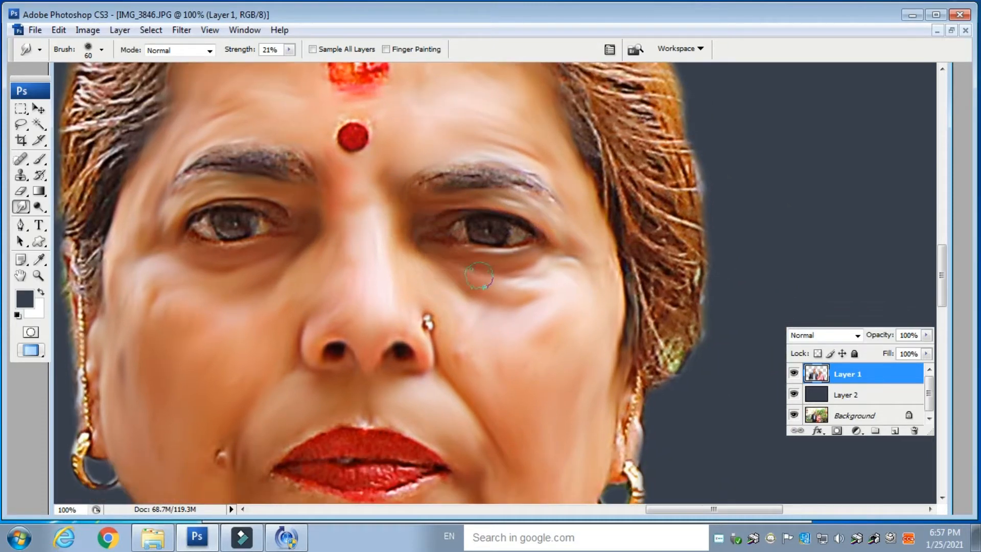
mouse_move(315, 195)
left_mouse_down()
mouse_move(230, 158)
mouse_move(304, 149)
mouse_move(305, 170)
mouse_move(541, 192)
mouse_move(468, 179)
left_mouse_up()
Step: Enlarge the smudge brush to 90 px and smooth the creased skin of the woman's neck inside the red necklace
scroll(464, 284, "down", 10)
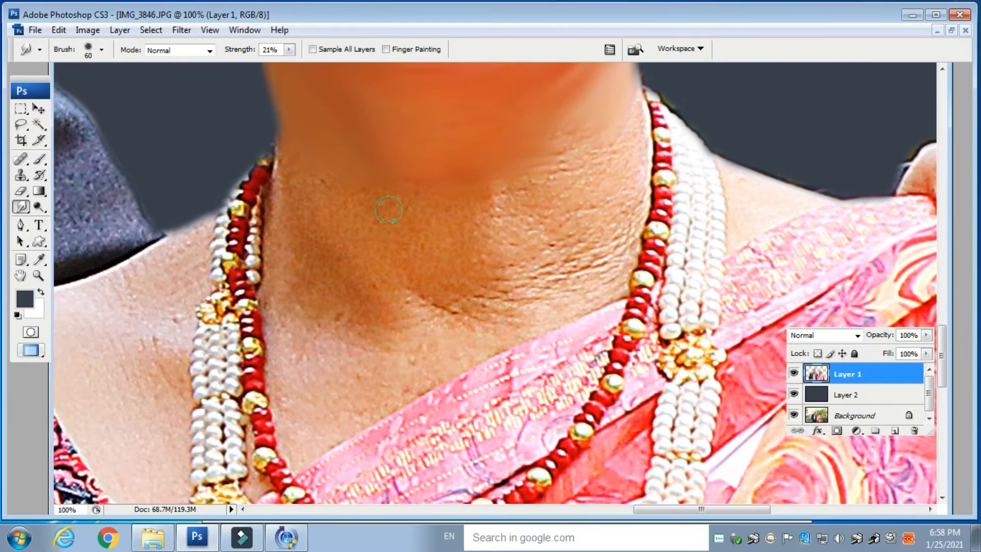
key("bracketright")
key("bracketright")
key("bracketright")
mouse_move(578, 135)
left_mouse_down()
mouse_move(620, 198)
mouse_move(607, 265)
mouse_move(484, 265)
mouse_move(524, 251)
left_mouse_up()
mouse_move(319, 196)
left_mouse_down()
mouse_move(293, 144)
mouse_move(351, 235)
mouse_move(509, 199)
left_mouse_up()
left_click_drag(379, 189, 412, 92)
mouse_move(319, 203)
left_mouse_down()
mouse_move(459, 215)
mouse_move(368, 278)
mouse_move(330, 344)
mouse_move(432, 283)
left_mouse_up()
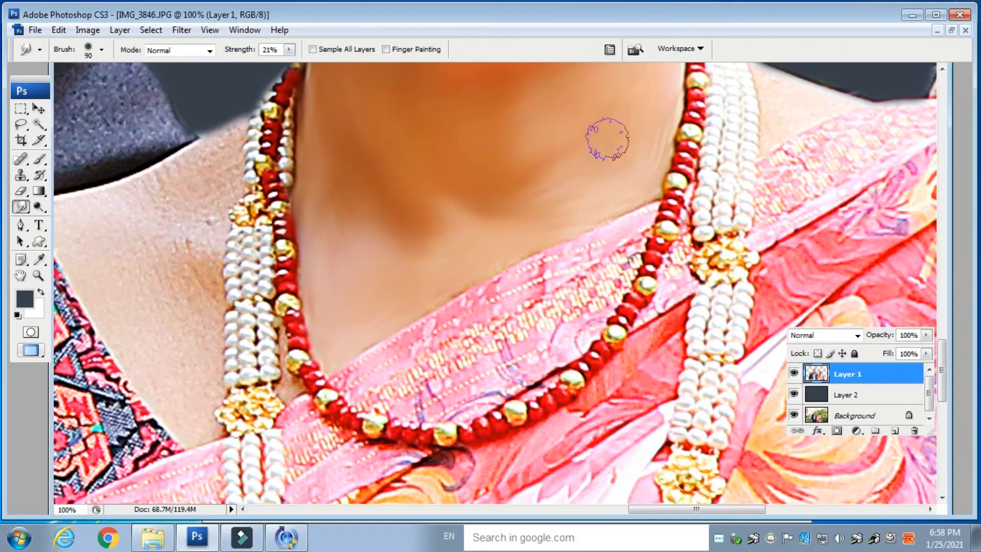
Step: Smooth the woman's lower neck and the shoulder skin between the pearl strands and the patterned blouse
left_click_drag(383, 231, 604, 317)
mouse_move(429, 247)
left_mouse_down()
mouse_move(390, 260)
mouse_move(349, 347)
left_mouse_up()
mouse_move(410, 335)
left_mouse_down()
mouse_move(416, 307)
mouse_move(399, 308)
left_mouse_up()
left_click_drag(297, 324, 276, 203)
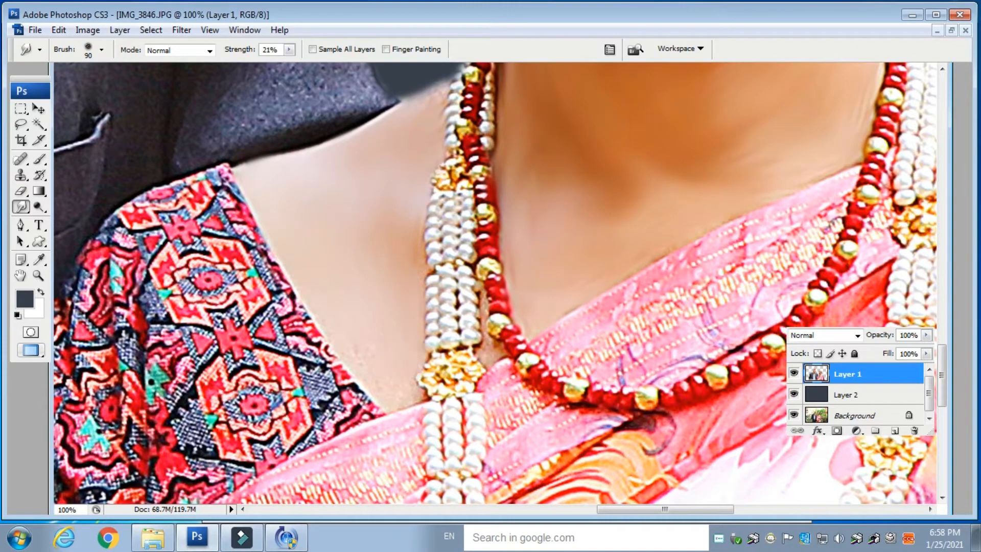
Step: Smooth the woman's other shoulder between the pearl strands and the saree, and reduce the brush to 50 px
scroll(632, 263, "right", 8)
left_click_drag(633, 262, 628, 266)
key("bracketleft")
key("bracketleft")
key("bracketleft")
key("bracketleft")
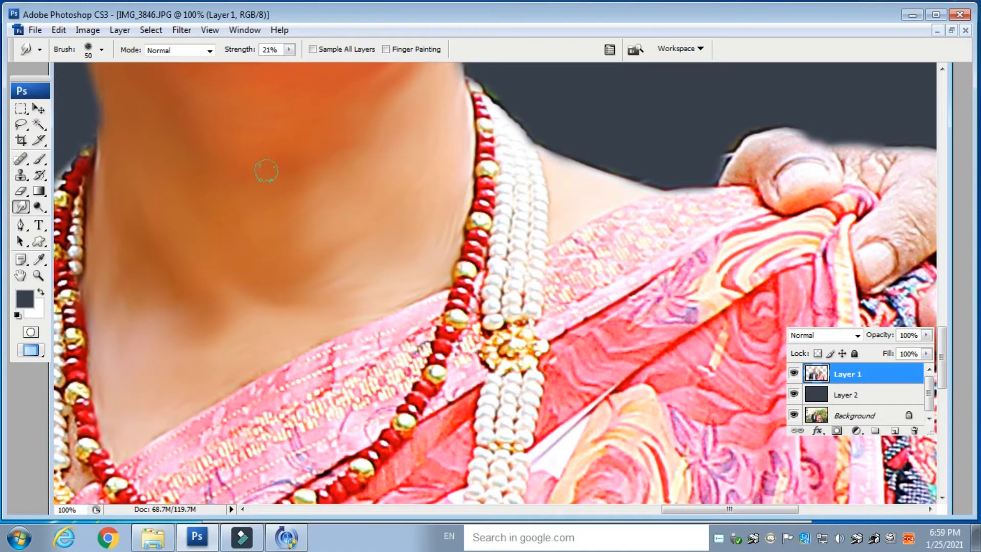
Step: Smooth the man's chest skin in the open shirt collar with a 100 px smudge brush
key("ctrl+minus")
key("ctrl+minus")
key("ctrl+minus")
key("ctrl+minus")
left_click_drag(523, 154, 534, 267)
key("ctrl+plus")
key("ctrl+plus")
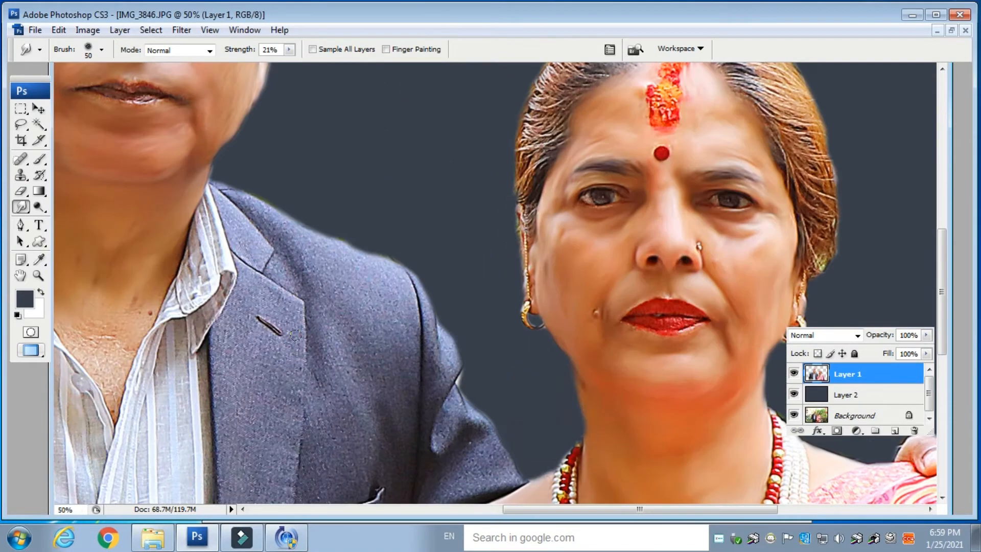
left_click_drag(295, 335, 590, 254)
left_click_drag(443, 208, 409, 320)
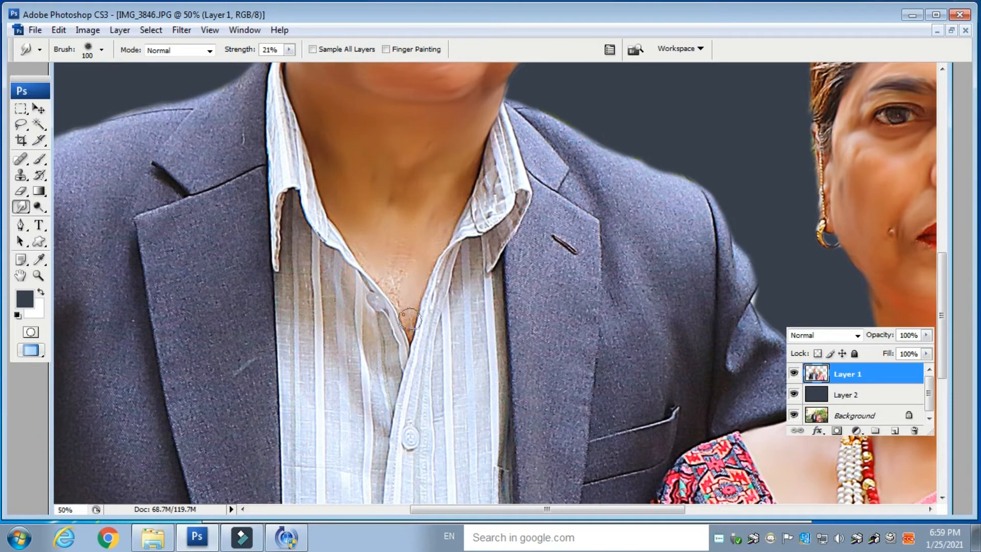
Step: Smudge away the fabric grain on the man's jacket collar above the lapel notch, on the side away from the woman
left_click_drag(208, 257, 250, 333)
left_click_drag(294, 138, 266, 203)
mouse_move(270, 243)
left_mouse_down()
mouse_move(248, 265)
mouse_move(250, 198)
left_mouse_up()
left_click_drag(271, 272, 249, 177)
left_click_drag(293, 297, 205, 293)
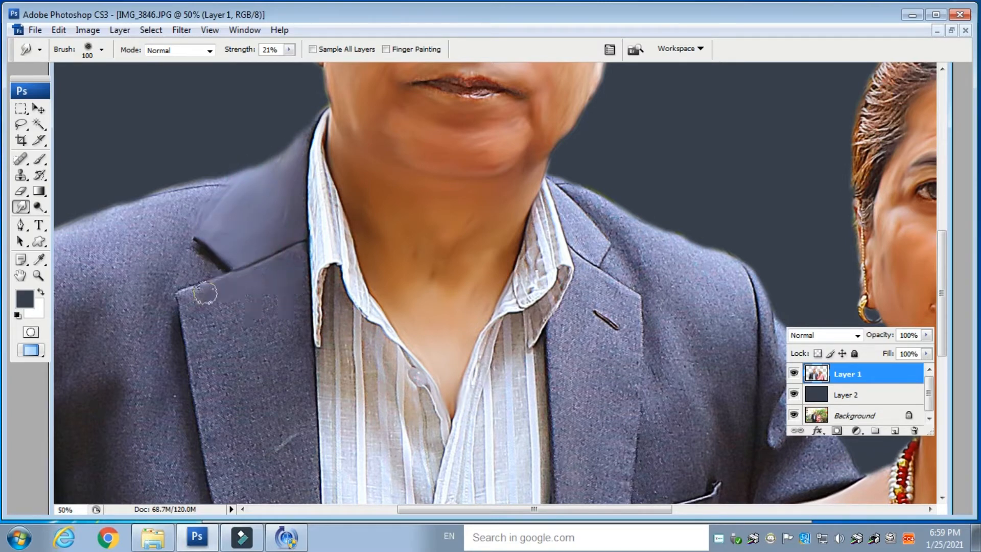
Step: Smooth the upper part and edges of the jacket lapel below the notch, on the side away from the woman
left_click_drag(302, 248, 316, 482)
mouse_move(177, 303)
left_mouse_down()
mouse_move(191, 385)
mouse_move(262, 407)
mouse_move(298, 353)
left_mouse_up()
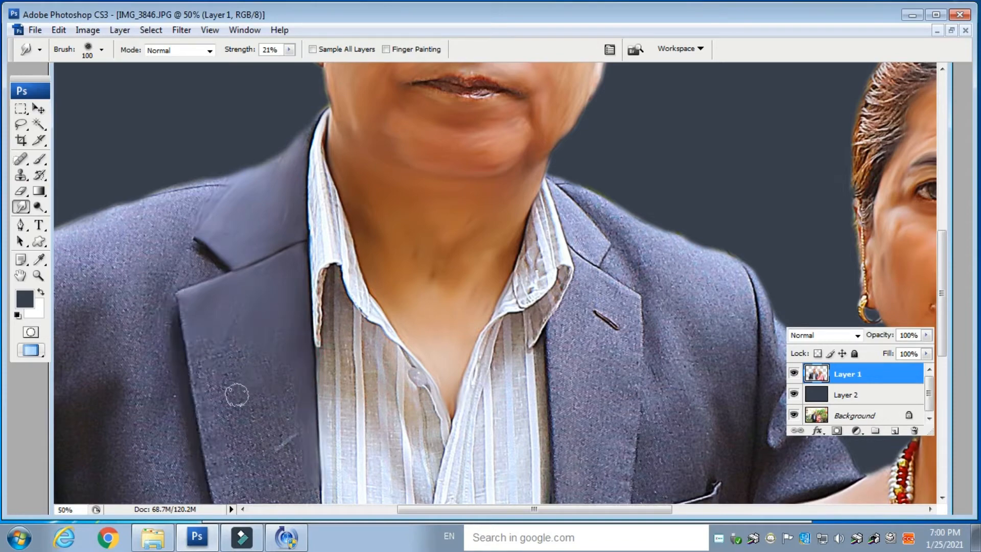
left_click_drag(174, 341, 272, 195)
mouse_move(290, 154)
left_mouse_down()
mouse_move(306, 312)
mouse_move(345, 338)
left_mouse_up()
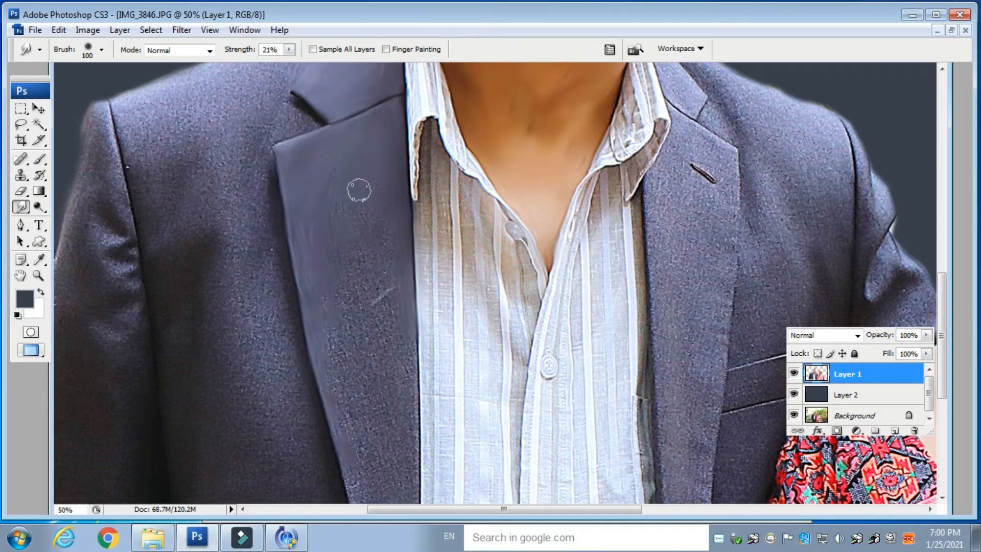
Step: Raise the smudge strength to 32% and smooth the rest of the same jacket lapel downward
left_click_drag(290, 50, 297, 63)
left_click_drag(348, 260, 329, 341)
mouse_move(374, 274)
left_mouse_down()
mouse_move(394, 401)
mouse_move(350, 460)
mouse_move(372, 500)
left_mouse_up()
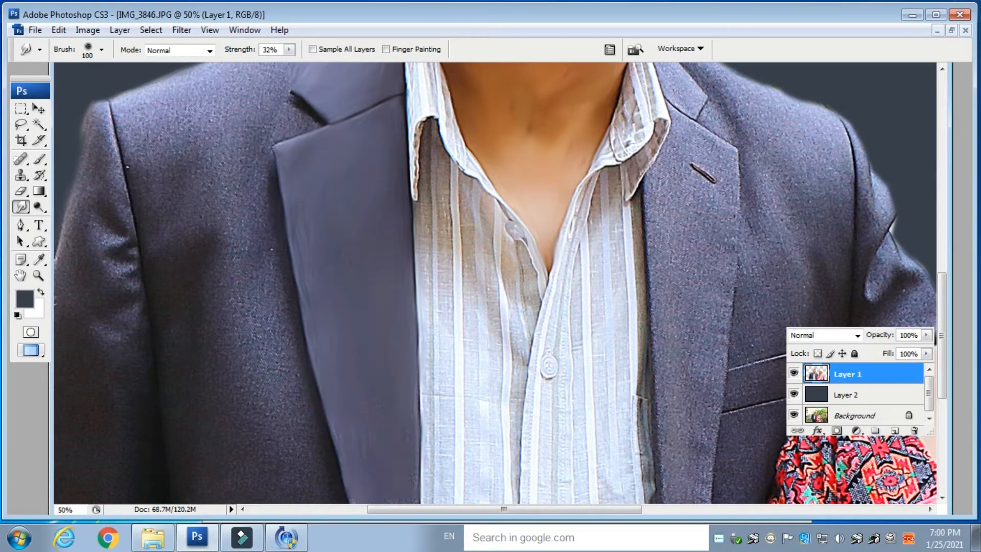
Step: Smooth the jacket's shoulder and upper chest between the sleeve seam and the finished lapel
left_click_drag(355, 177, 448, 355)
mouse_move(400, 213)
left_mouse_down()
mouse_move(370, 232)
mouse_move(269, 250)
mouse_move(270, 264)
mouse_move(365, 257)
mouse_move(210, 300)
mouse_move(253, 346)
left_mouse_up()
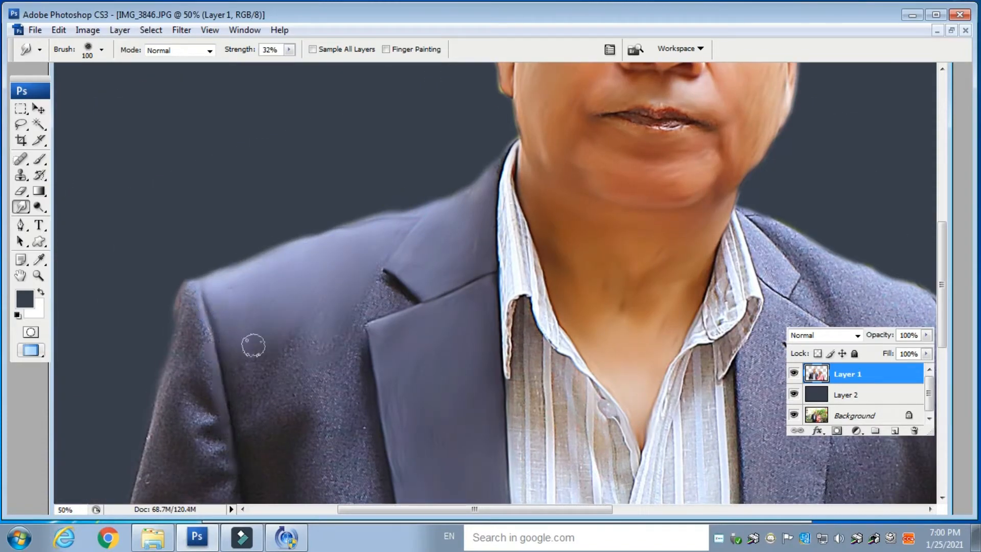
left_click_drag(353, 303, 370, 274)
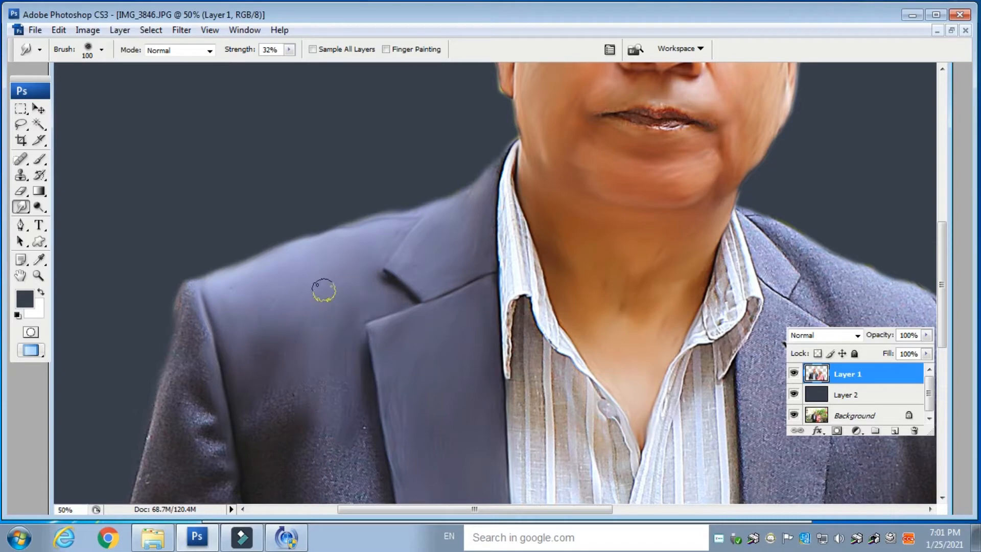
Step: Smooth the jacket's lower front panel and the lower end of the lapel with a 150 px brush
scroll(327, 358, "down", 5)
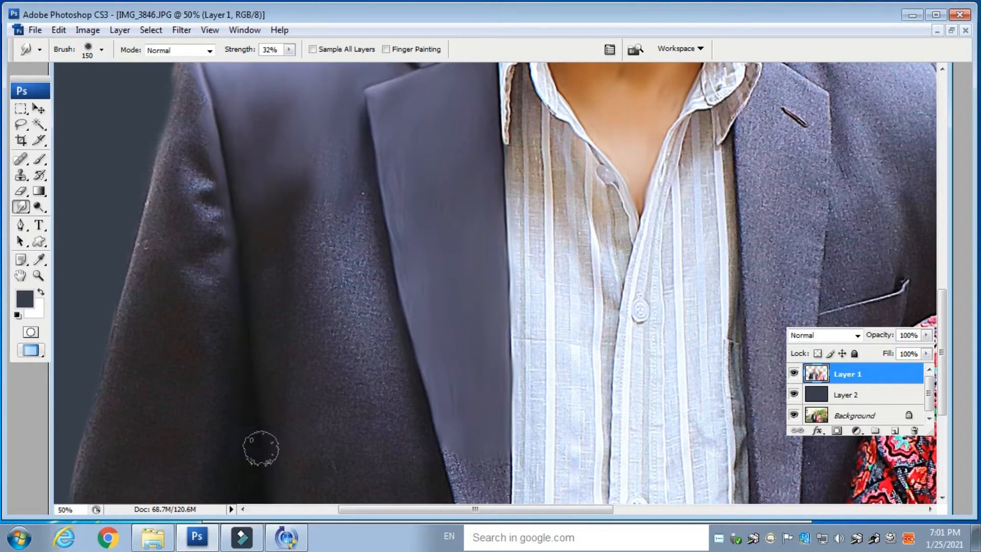
mouse_move(311, 127)
left_mouse_down()
mouse_move(398, 286)
mouse_move(326, 259)
mouse_move(350, 398)
mouse_move(313, 240)
left_mouse_up()
mouse_move(328, 356)
left_mouse_down()
mouse_move(395, 220)
mouse_move(453, 459)
left_mouse_up()
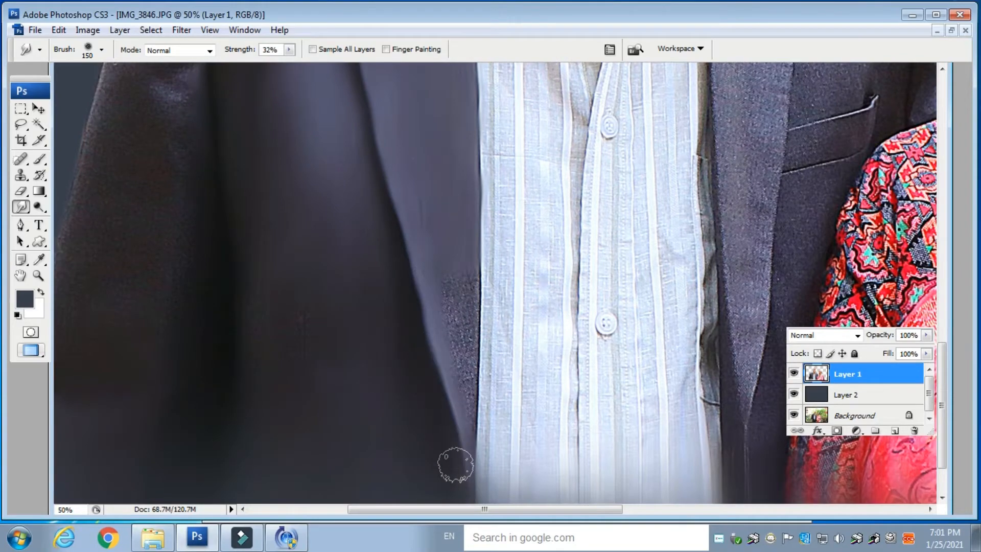
left_click_drag(462, 268, 467, 424)
Step: Smudge the jacket sleeve on the side away from the woman, from the shoulder seam down the arm
left_click_drag(360, 165, 551, 465)
left_click_drag(350, 206, 354, 221)
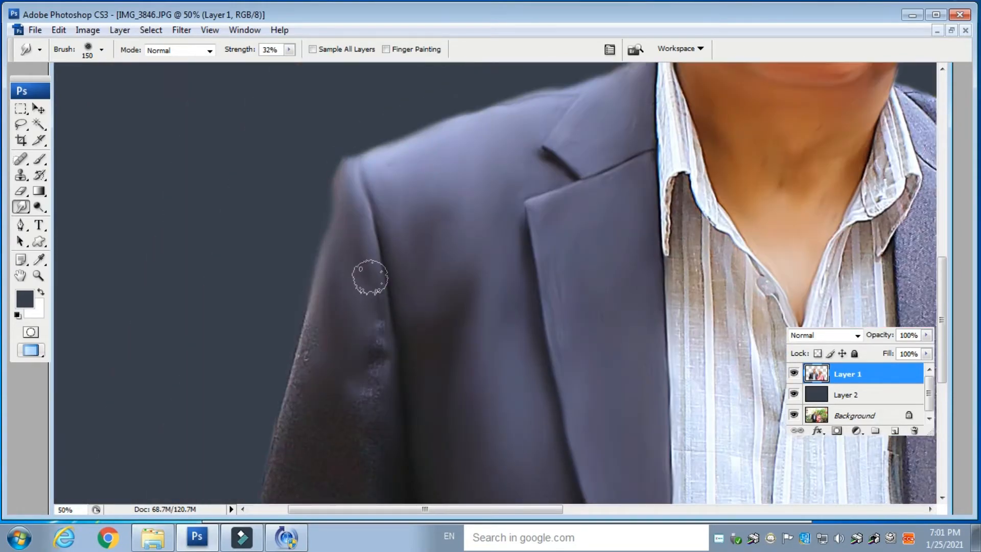
scroll(368, 276, "down", 4)
left_click_drag(286, 374, 375, 457)
mouse_move(429, 410)
left_mouse_down()
mouse_move(420, 307)
mouse_move(438, 226)
left_mouse_up()
Step: Smooth the jacket collar and lapel around the buttonhole on the side nearer the woman
left_click_drag(557, 369, 158, 490)
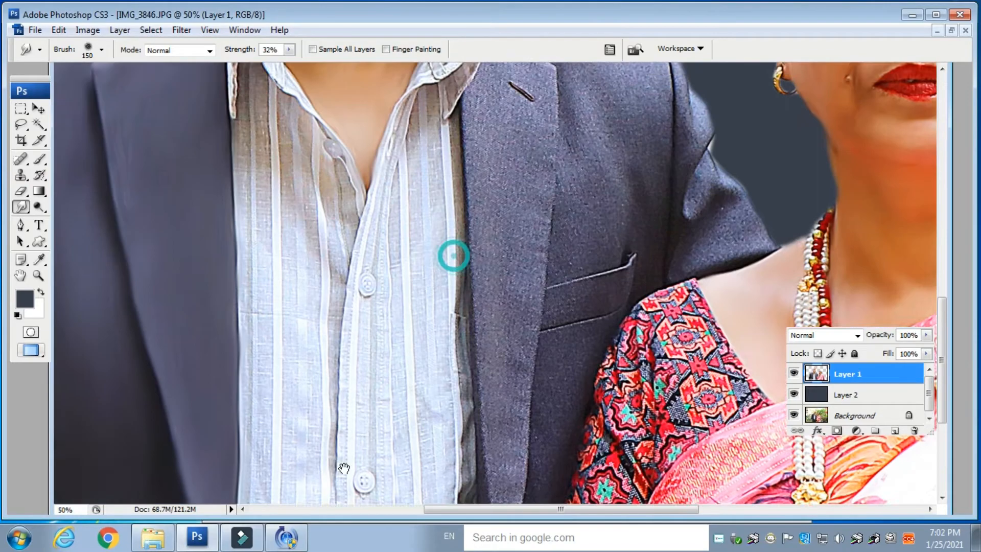
left_click_drag(453, 256, 360, 444)
left_click_drag(393, 236, 428, 260)
mouse_move(446, 270)
left_mouse_down()
mouse_move(390, 259)
mouse_move(373, 383)
mouse_move(419, 387)
mouse_move(443, 409)
mouse_move(417, 256)
left_mouse_up()
mouse_move(409, 302)
left_mouse_down()
mouse_move(355, 361)
mouse_move(403, 347)
mouse_move(388, 490)
mouse_move(381, 269)
left_mouse_up()
mouse_move(380, 268)
left_mouse_down()
mouse_move(400, 300)
mouse_move(366, 349)
left_mouse_up()
left_click_drag(347, 264, 348, 399)
Step: Smooth the jacket's front panel, pocket area, shoulder and sleeve on the side nearer the woman
mouse_move(388, 184)
left_mouse_down()
mouse_move(381, 366)
mouse_move(336, 549)
left_mouse_up()
mouse_move(310, 182)
left_mouse_down()
mouse_move(339, 241)
mouse_move(357, 231)
mouse_move(362, 211)
mouse_move(467, 253)
mouse_move(407, 273)
mouse_move(488, 253)
mouse_move(499, 400)
mouse_move(521, 349)
mouse_move(530, 358)
mouse_move(527, 431)
mouse_move(565, 438)
mouse_move(548, 471)
mouse_move(502, 424)
mouse_move(443, 447)
mouse_move(395, 341)
mouse_move(416, 440)
left_mouse_up()
mouse_move(435, 396)
left_mouse_down()
mouse_move(419, 248)
mouse_move(428, 205)
left_mouse_up()
left_click_drag(460, 274, 379, 308)
mouse_move(380, 279)
left_mouse_down()
mouse_move(403, 269)
mouse_move(397, 345)
mouse_move(397, 327)
left_mouse_up()
left_click_drag(411, 379, 399, 269)
mouse_move(473, 186)
left_mouse_down()
mouse_move(360, 267)
mouse_move(354, 396)
mouse_move(352, 253)
left_mouse_up()
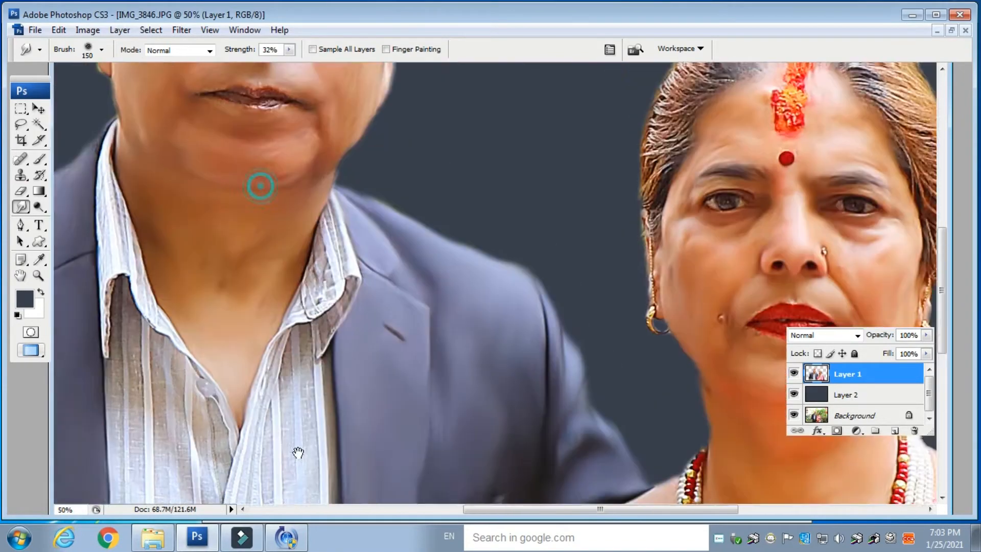
Step: Lower the smudge strength to 21% and smooth the buttoned half of the striped shirt along its stripes
mouse_move(347, 255)
left_mouse_down()
mouse_move(317, 296)
mouse_move(357, 283)
mouse_move(331, 331)
mouse_move(303, 320)
mouse_move(322, 405)
mouse_move(294, 340)
left_mouse_up()
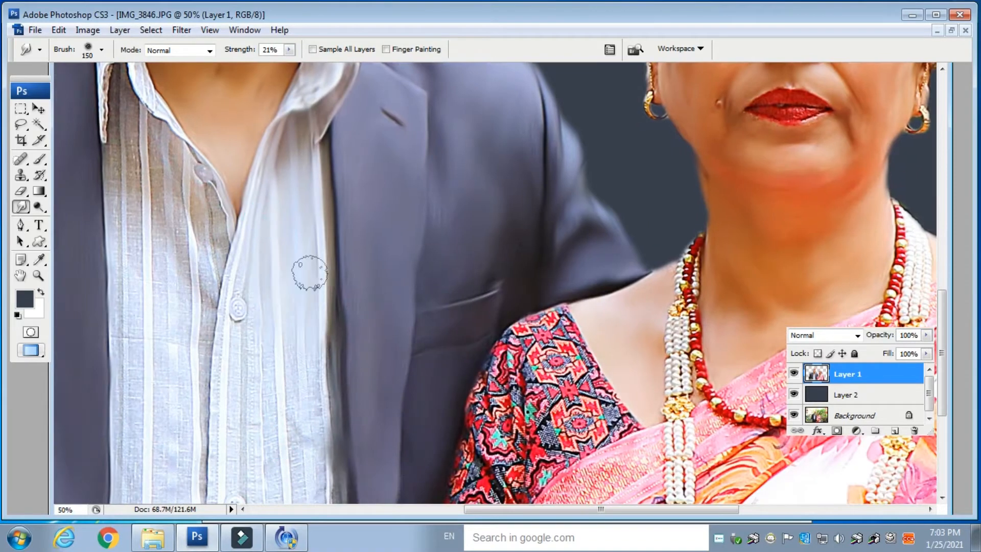
mouse_move(306, 270)
left_mouse_down()
mouse_move(329, 340)
mouse_move(258, 313)
mouse_move(306, 405)
left_mouse_up()
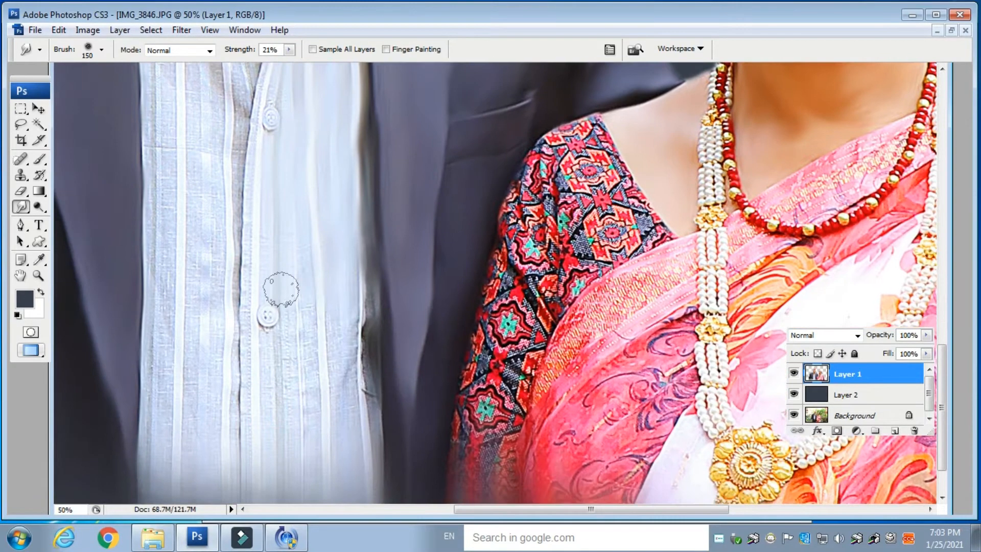
mouse_move(278, 285)
left_mouse_down()
mouse_move(363, 278)
mouse_move(301, 398)
mouse_move(276, 483)
left_mouse_up()
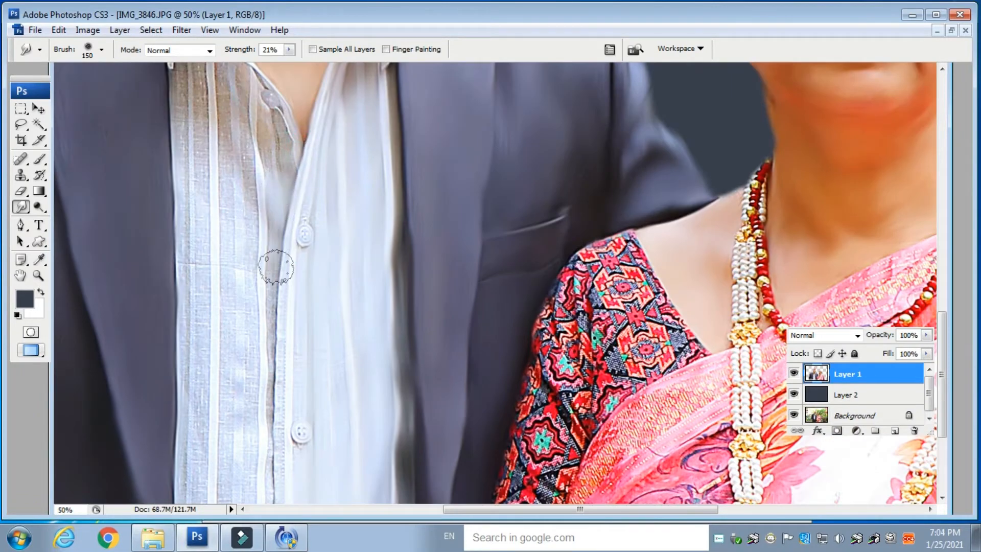
Step: Smooth the other half of the striped shirt along its stripes, using 70 px and 100 px brushes below the collar
left_click_drag(274, 263, 259, 478)
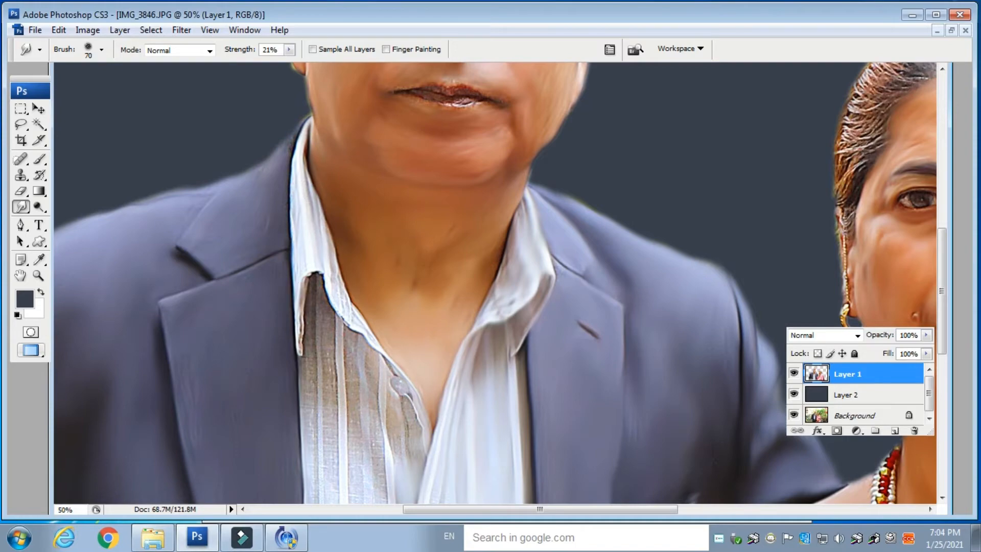
left_click_drag(331, 300, 330, 347)
left_click_drag(314, 384, 401, 431)
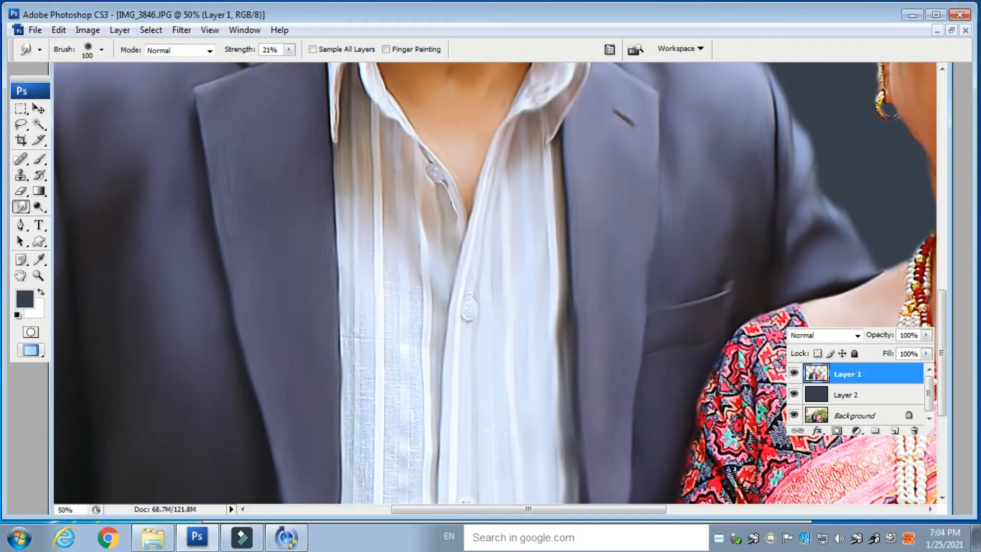
left_click_drag(374, 373, 371, 150)
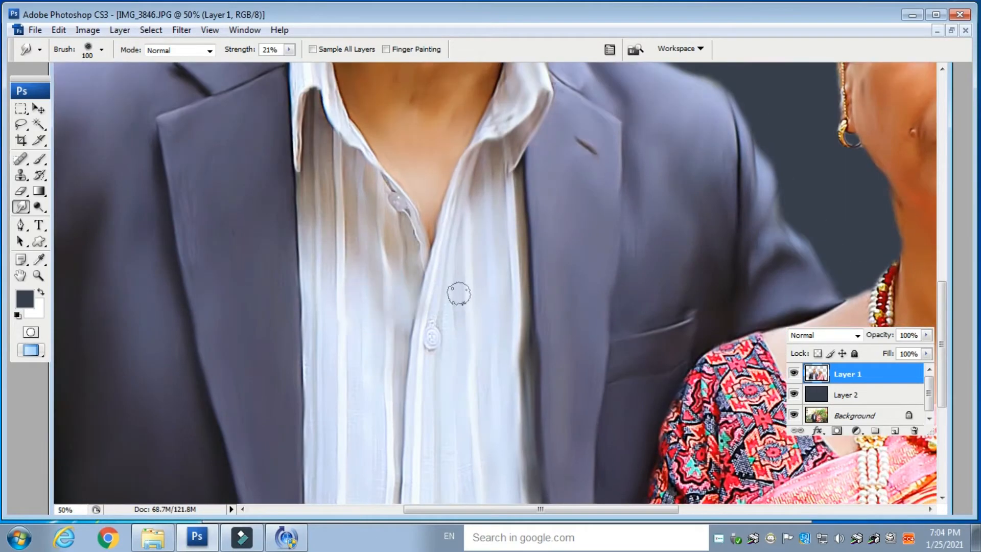
Step: Smooth the patterned blouse sleeve and shoulder on the side nearer the man, using a 50 px smudge brush
left_click_drag(439, 469, 247, 174)
left_click_drag(354, 212, 239, 418)
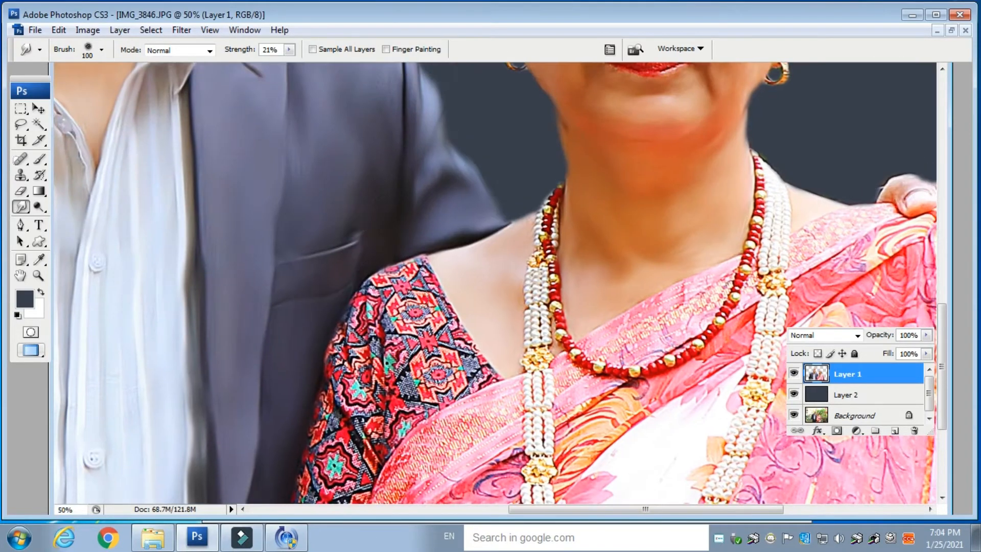
key("bracketleft")
mouse_move(419, 261)
left_mouse_down()
mouse_move(381, 286)
mouse_move(409, 293)
mouse_move(337, 352)
mouse_move(369, 396)
mouse_move(450, 306)
left_mouse_up()
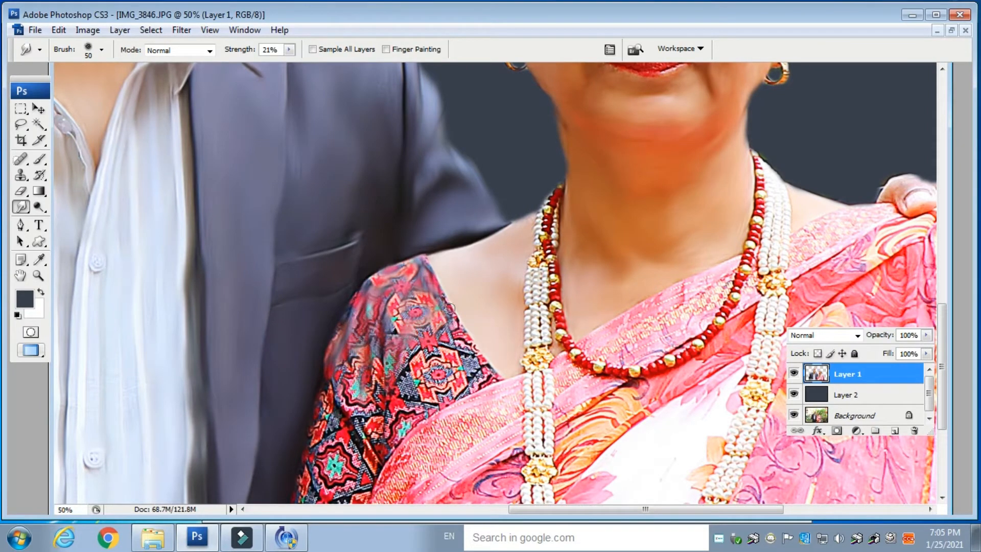
left_click_drag(468, 353, 408, 379)
mouse_move(397, 334)
left_mouse_down()
mouse_move(403, 197)
mouse_move(423, 164)
left_mouse_up()
mouse_move(441, 225)
left_mouse_down()
mouse_move(419, 265)
mouse_move(360, 211)
mouse_move(388, 286)
mouse_move(337, 353)
mouse_move(378, 342)
mouse_move(361, 388)
mouse_move(365, 228)
left_mouse_up()
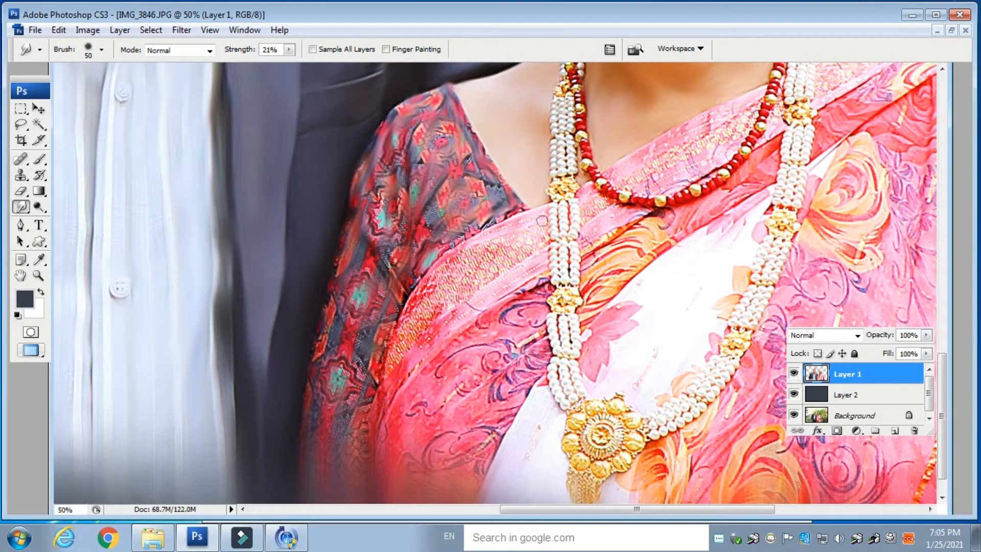
Step: Smooth the sari's border, pink folds and white central area around the necklaces with the 50 px smudge brush
left_click_drag(447, 296, 408, 337)
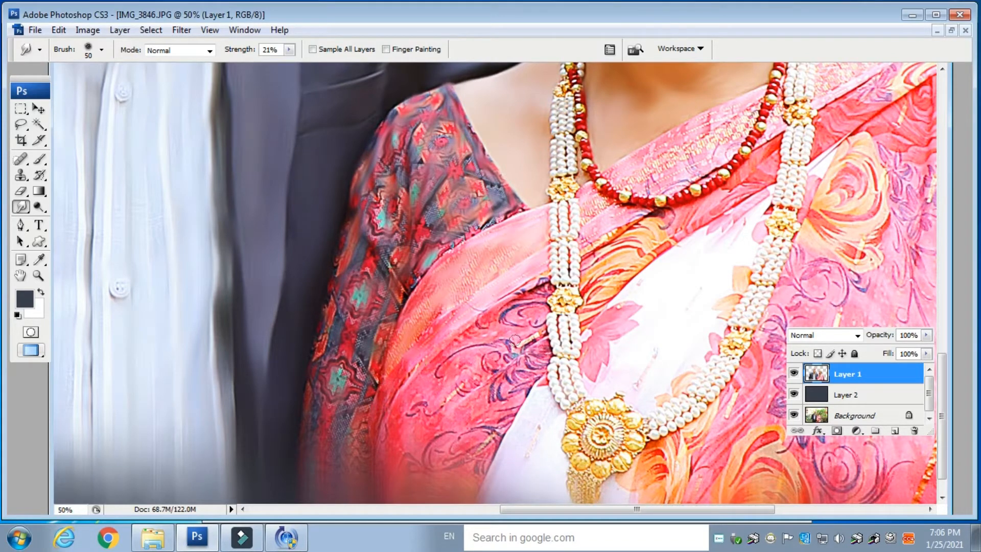
mouse_move(433, 366)
left_mouse_down()
mouse_move(503, 387)
mouse_move(444, 350)
left_mouse_up()
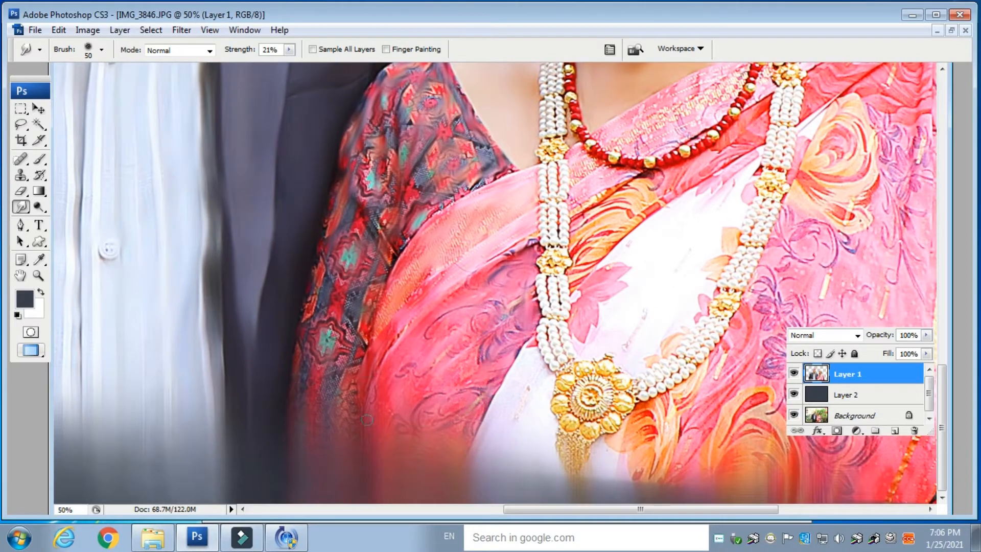
mouse_move(644, 183)
left_mouse_down()
mouse_move(608, 211)
mouse_move(579, 254)
left_mouse_up()
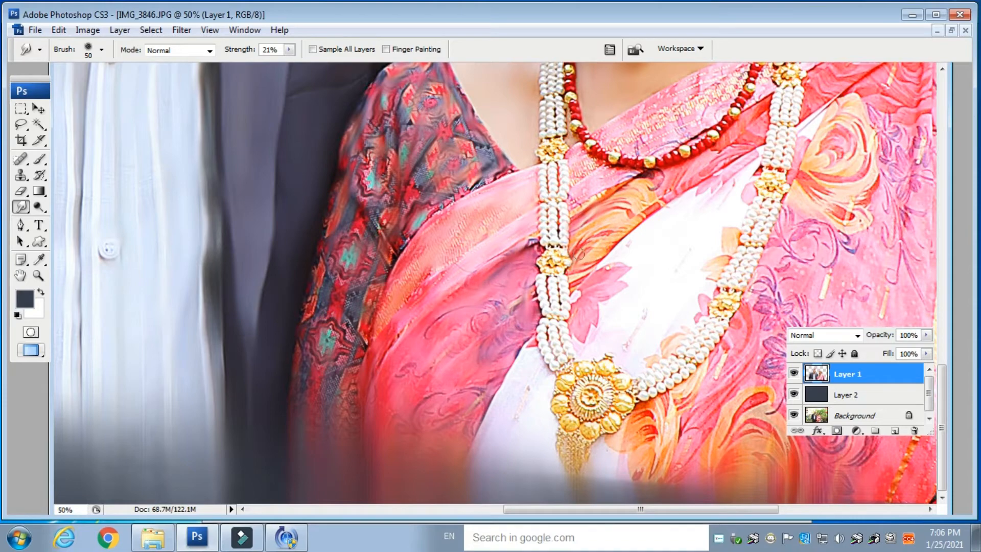
left_click_drag(718, 89, 706, 135)
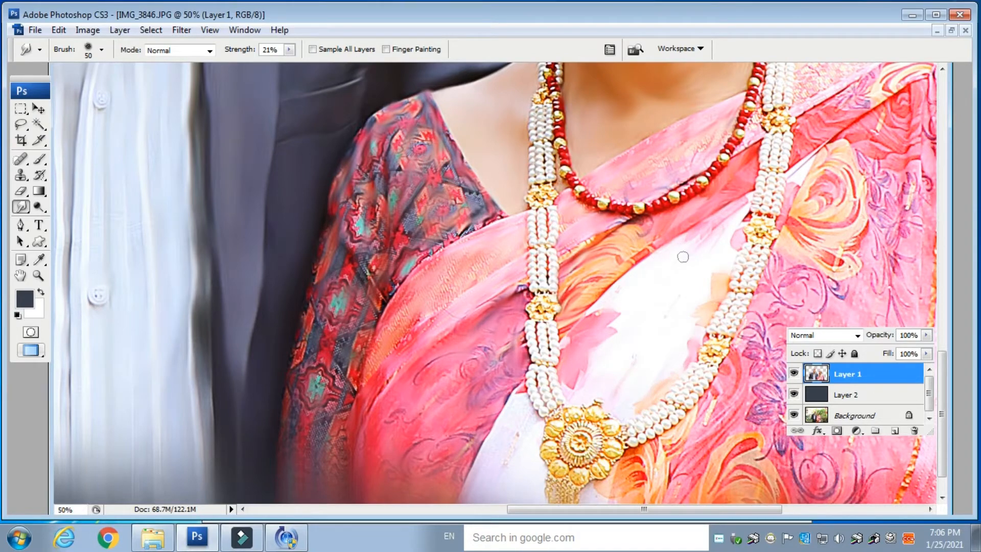
left_click_drag(637, 347, 559, 301)
Step: Raise the smudge strength to 28% and smooth the sari's floral drape below the man's hand, using 50 to 90 px brushes
left_click(290, 49)
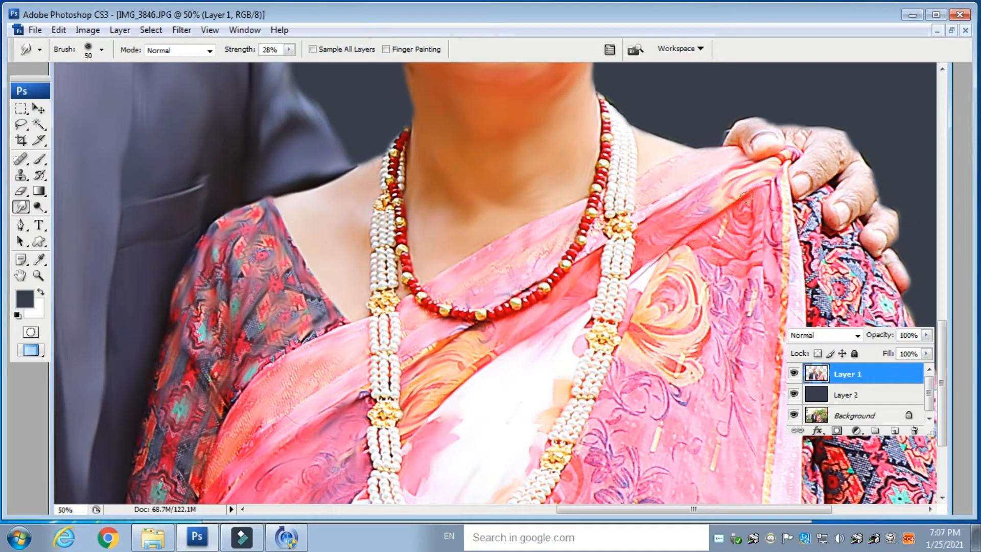
left_click_drag(731, 225, 636, 345)
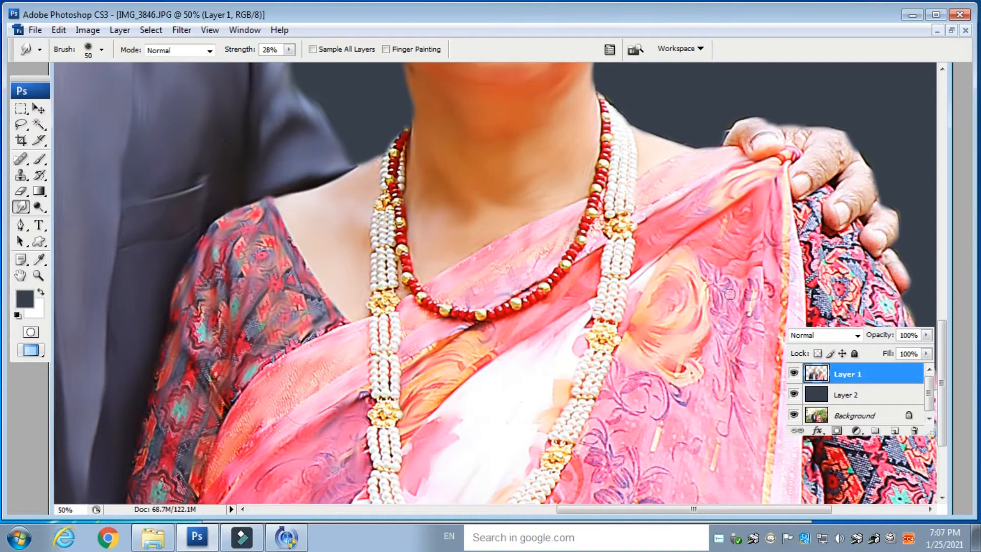
left_click_drag(749, 311, 782, 302)
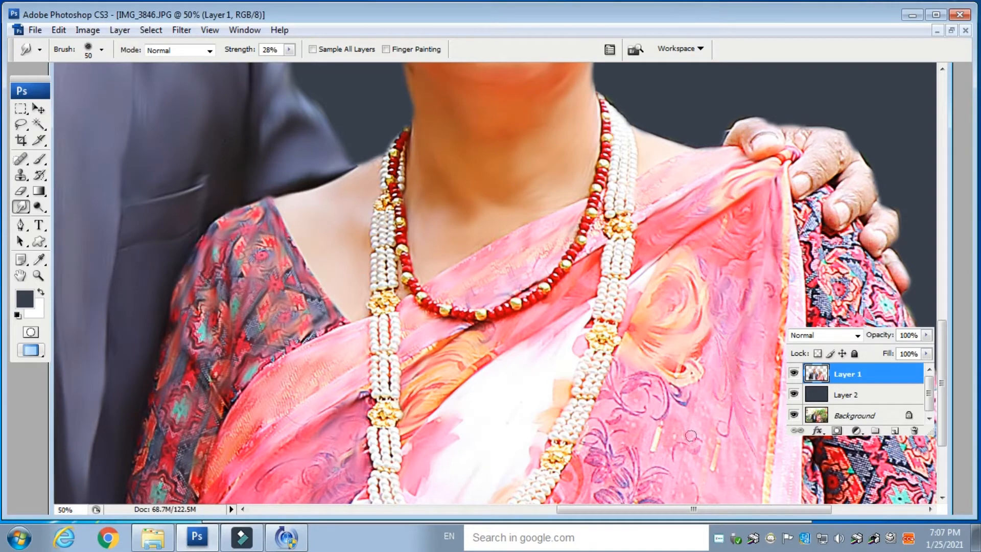
left_click_drag(588, 429, 571, 461)
mouse_move(652, 371)
left_mouse_down()
mouse_move(584, 481)
mouse_move(720, 436)
mouse_move(716, 473)
left_mouse_up()
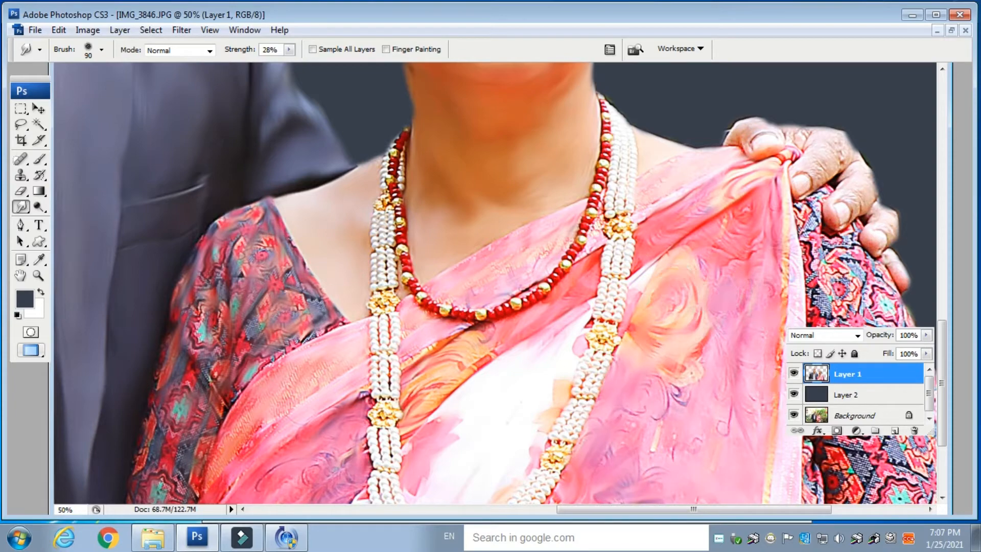
mouse_move(728, 372)
left_mouse_down()
mouse_move(493, 344)
mouse_move(537, 340)
left_mouse_up()
left_click_drag(597, 166, 606, 411)
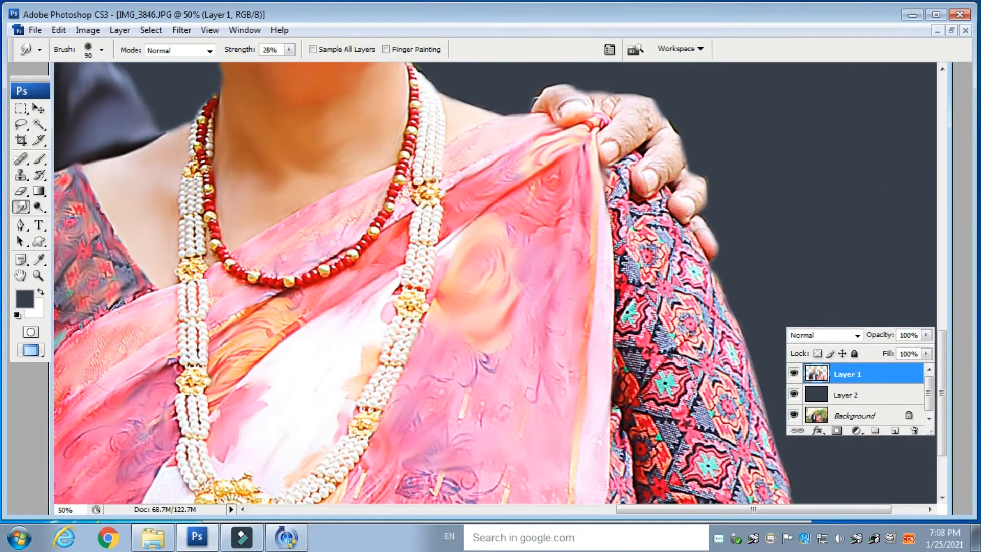
mouse_move(528, 215)
left_mouse_down()
mouse_move(522, 190)
mouse_move(559, 207)
left_mouse_up()
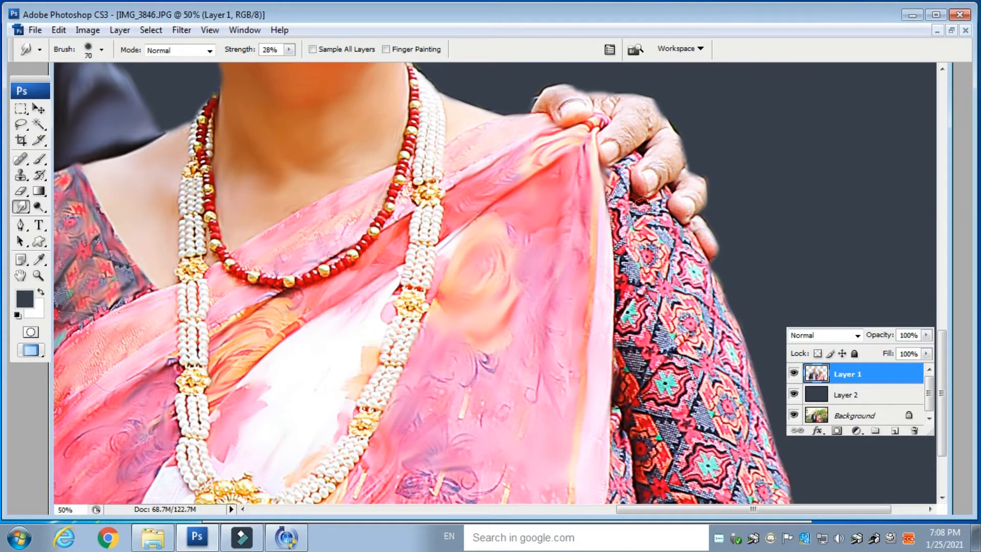
Step: Smooth the sari's outer edge and the patterned blouse sleeve under the man's hand, using a 60 px brush
mouse_move(608, 168)
left_mouse_down()
mouse_move(606, 202)
mouse_move(648, 196)
mouse_move(620, 215)
mouse_move(680, 235)
mouse_move(625, 259)
mouse_move(695, 272)
mouse_move(632, 270)
mouse_move(672, 310)
mouse_move(705, 312)
mouse_move(618, 360)
left_mouse_up()
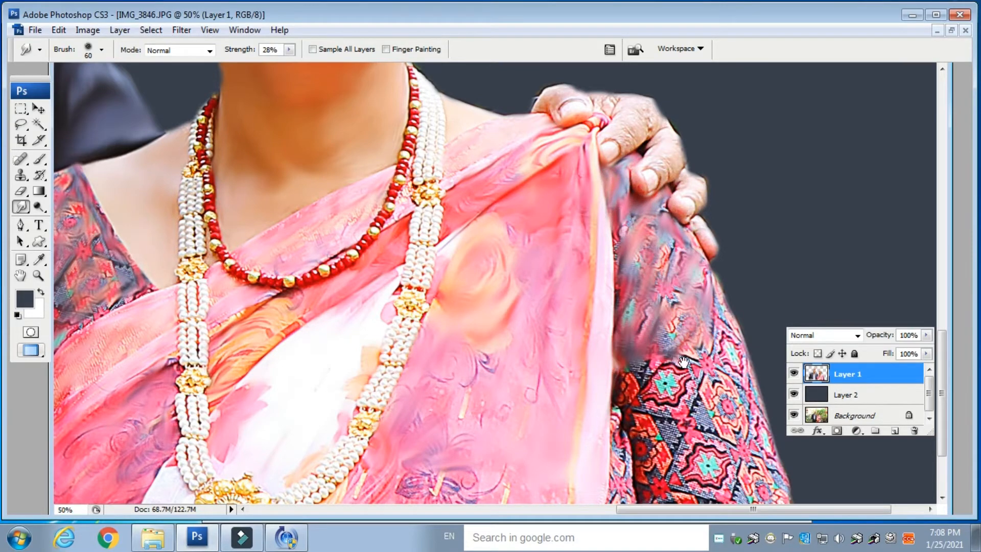
left_click_drag(684, 362, 606, 241)
mouse_move(638, 181)
left_mouse_down()
mouse_move(656, 271)
mouse_move(550, 301)
mouse_move(654, 261)
mouse_move(558, 355)
mouse_move(654, 368)
mouse_move(638, 445)
mouse_move(592, 490)
mouse_move(732, 489)
mouse_move(549, 352)
mouse_move(516, 490)
left_mouse_up()
mouse_move(535, 300)
left_mouse_down()
mouse_move(562, 360)
mouse_move(588, 490)
mouse_move(582, 210)
left_mouse_up()
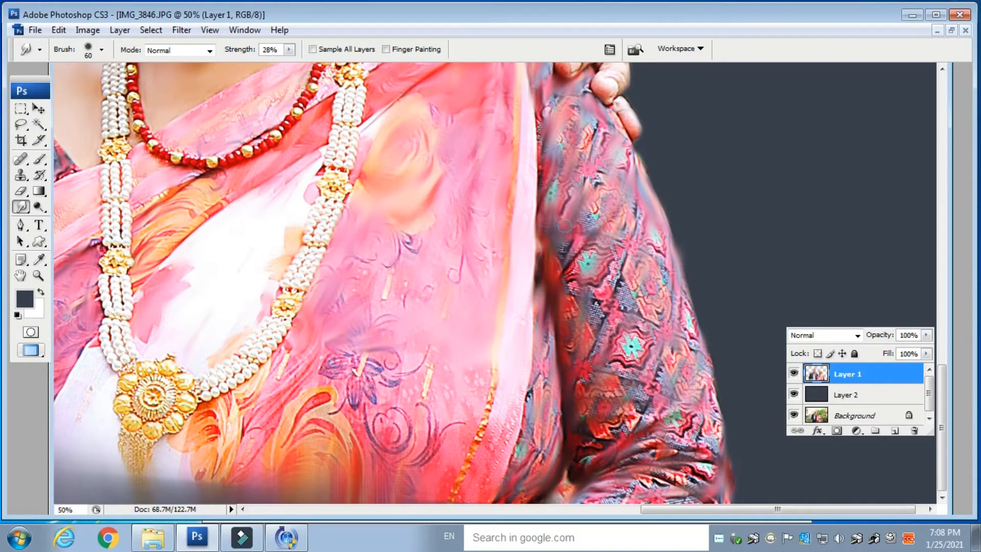
Step: Smooth the red bead necklace along its curve with a 30 px smudge brush
key("ctrl+minus")
key("ctrl+plus")
key("ctrl+plus")
key("ctrl+plus")
left_click_drag(715, 490, 428, 407)
key("bracketleft")
key("bracketleft")
left_click_drag(546, 160, 545, 207)
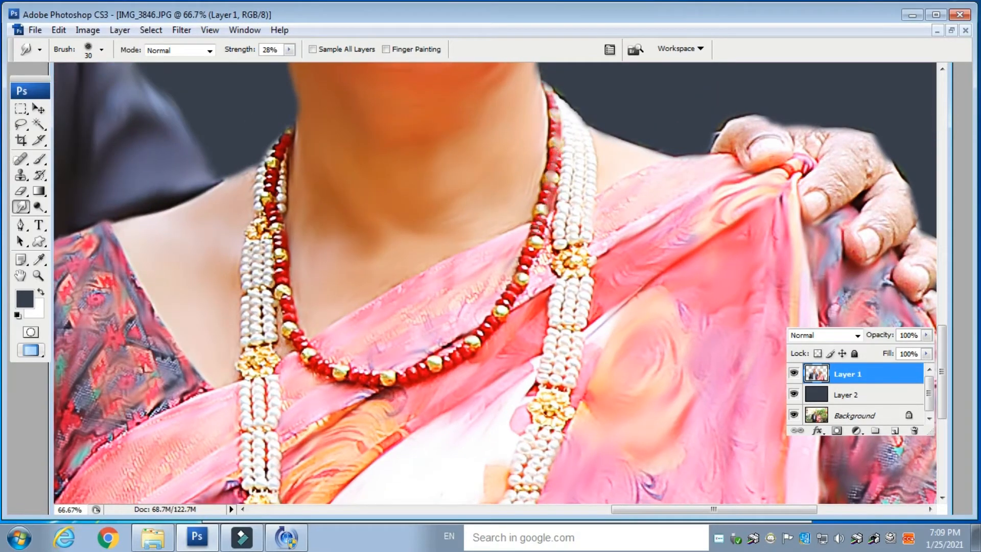
left_click_drag(519, 259, 448, 357)
left_click_drag(280, 161, 280, 288)
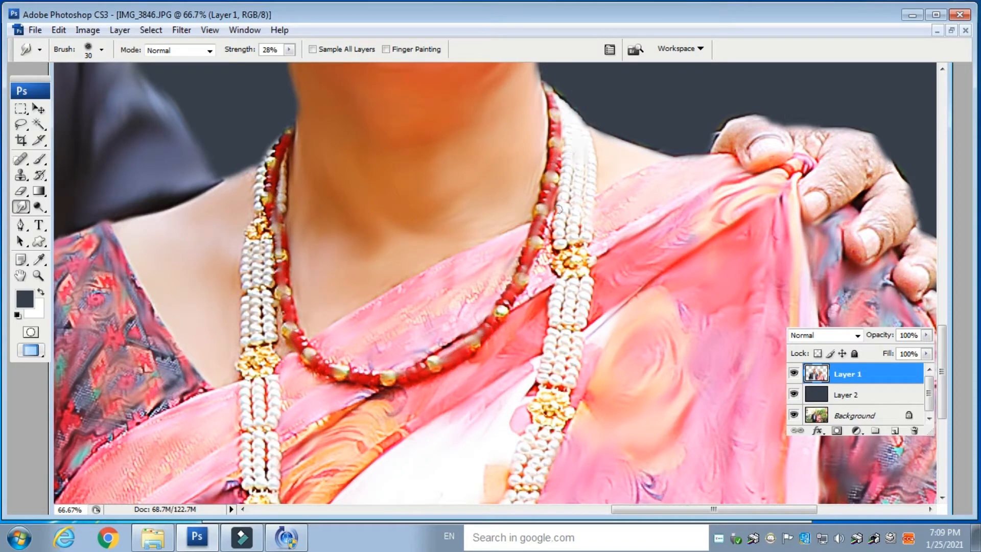
Step: Smooth the pearl necklace's strands, gold links and flower pendant with the 30 px smudge brush
scroll(601, 320, "down", 3)
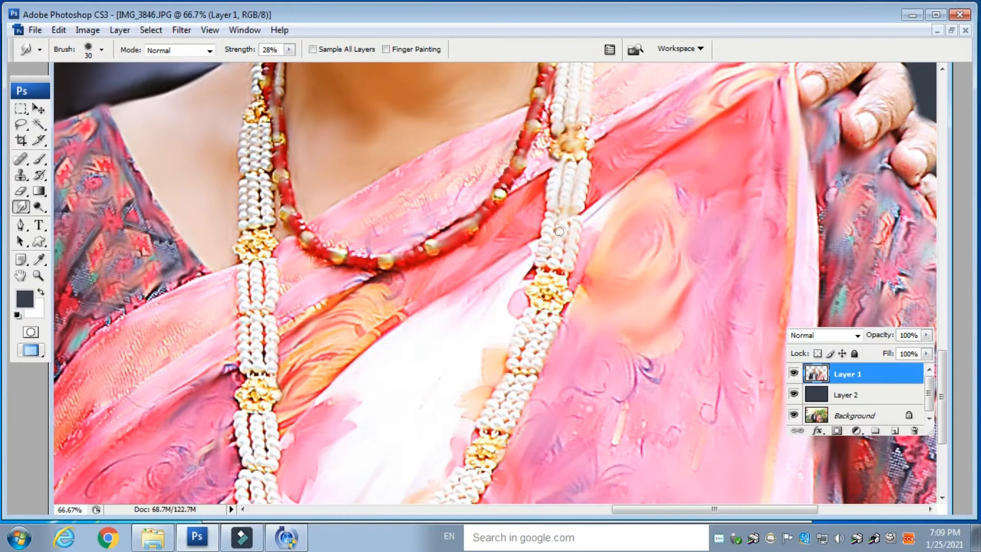
scroll(507, 417, "up", 3)
left_click_drag(287, 95, 267, 293)
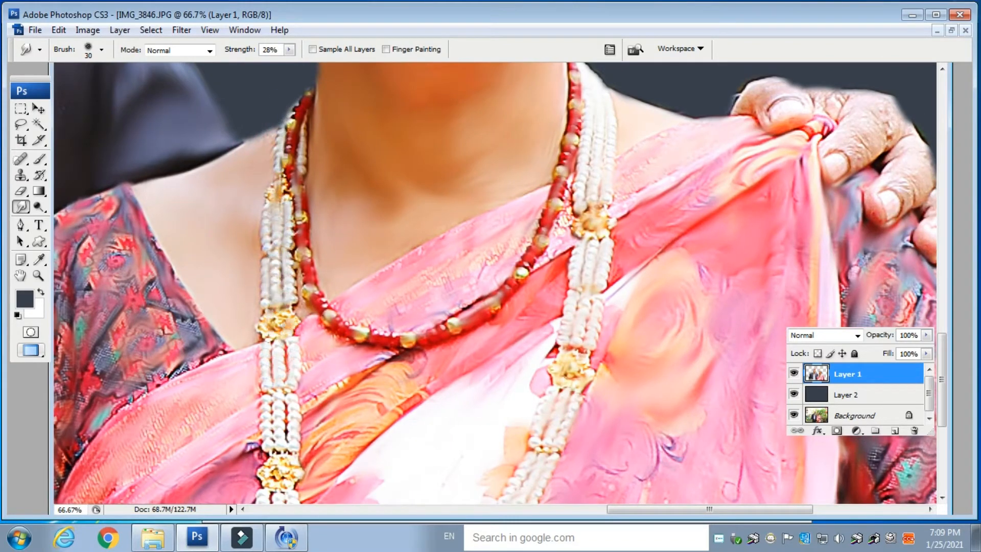
left_click_drag(274, 356, 322, 100)
left_click_drag(321, 164, 322, 188)
left_click_drag(339, 153, 316, 226)
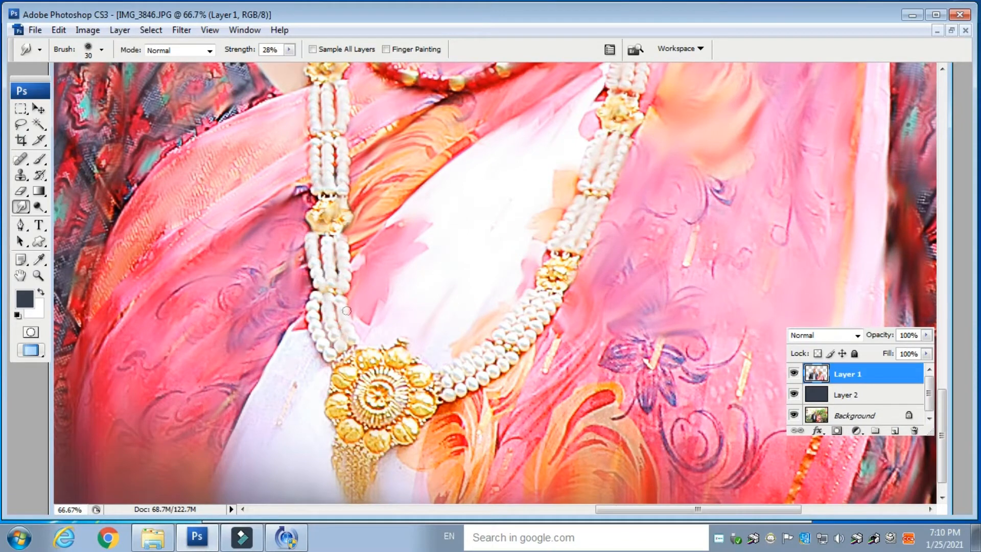
left_click_drag(394, 392, 374, 358)
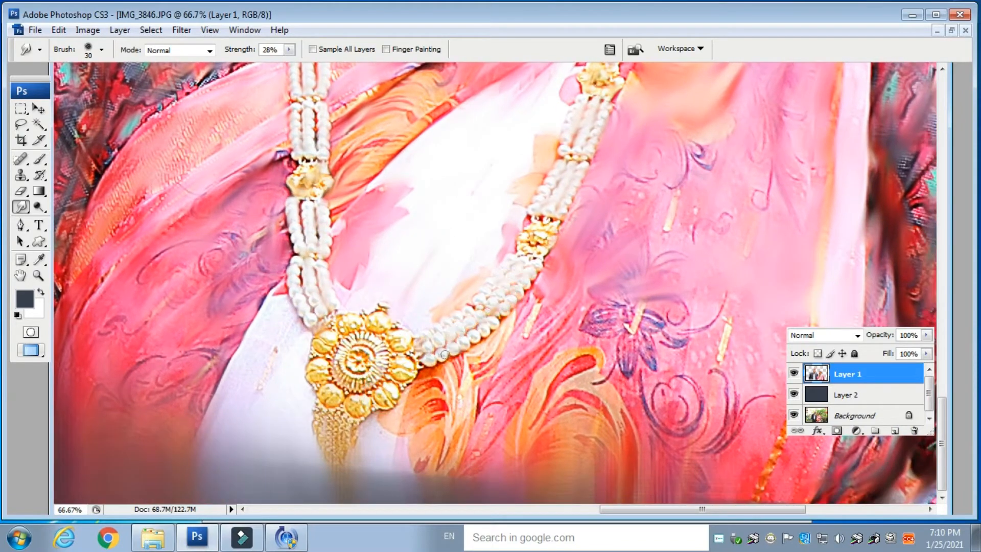
mouse_move(352, 410)
left_mouse_down()
mouse_move(391, 360)
mouse_move(365, 348)
mouse_move(351, 354)
left_mouse_up()
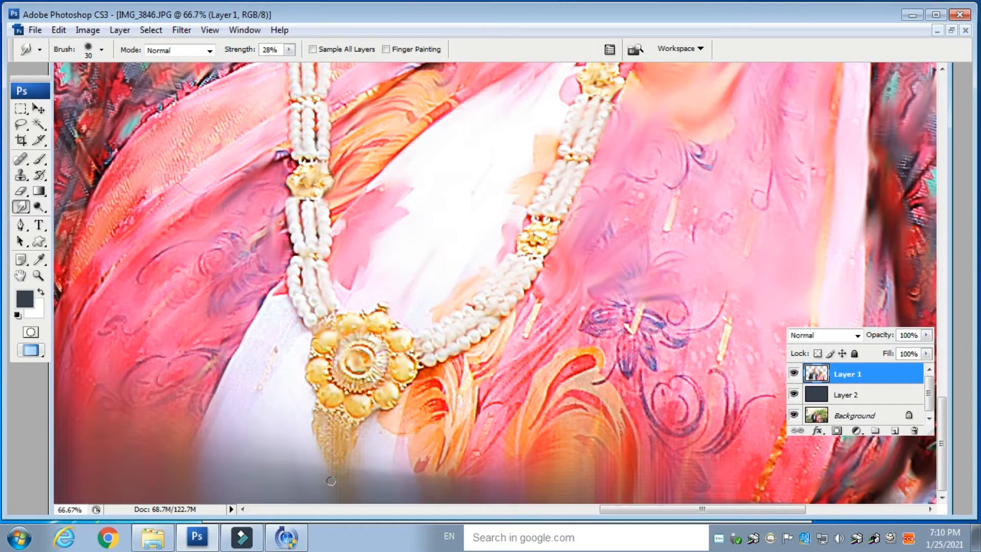
Step: Smudge the sloping outer edge of the man's patterned cap, on the side away from the woman, with the 30 px brush
key("ctrl+minus")
key("ctrl+minus")
key("ctrl+minus")
key("ctrl+minus")
key("ctrl+plus")
key("ctrl+plus")
key("ctrl+plus")
key("ctrl+plus")
key("ctrl+plus")
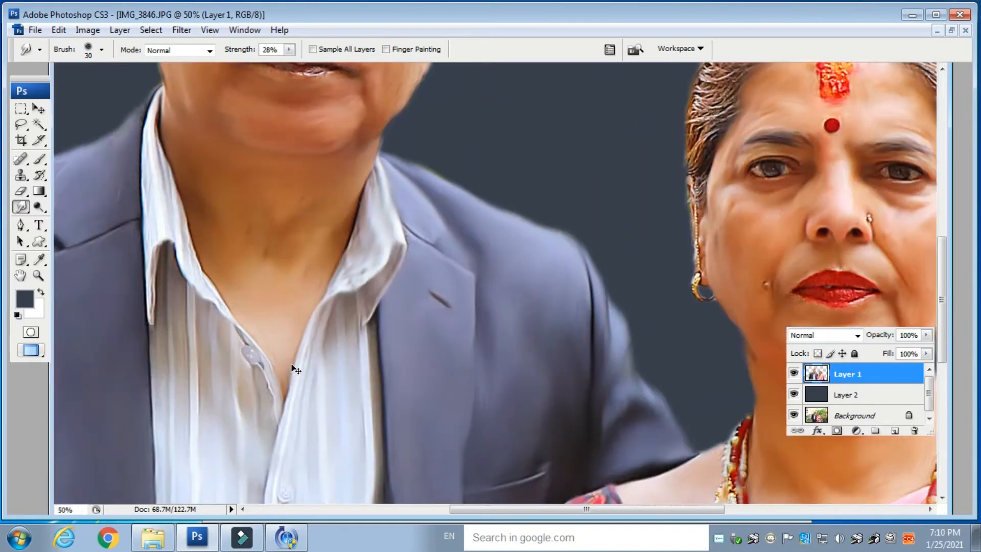
left_click_drag(373, 194, 587, 485)
left_click_drag(327, 133, 572, 482)
mouse_move(442, 202)
left_mouse_down()
mouse_move(443, 239)
mouse_move(403, 337)
left_mouse_up()
left_click_drag(423, 320, 417, 364)
left_click_drag(891, 251, 470, 213)
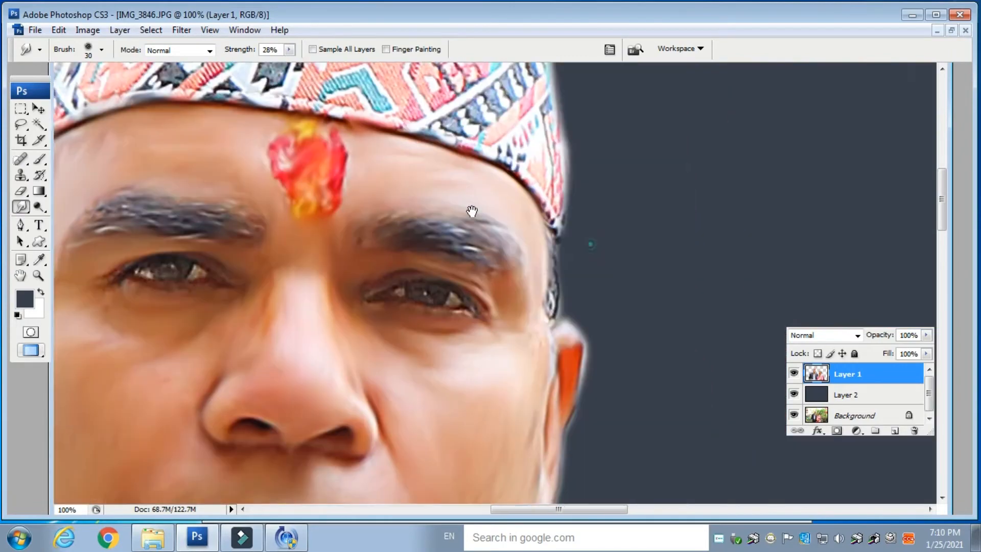
left_click_drag(534, 242, 725, 485)
mouse_move(371, 73)
left_mouse_down()
mouse_move(477, 155)
mouse_move(476, 171)
left_mouse_up()
left_click_drag(541, 84, 473, 130)
mouse_move(470, 125)
left_mouse_down()
mouse_move(456, 147)
mouse_move(459, 205)
mouse_move(422, 248)
left_mouse_up()
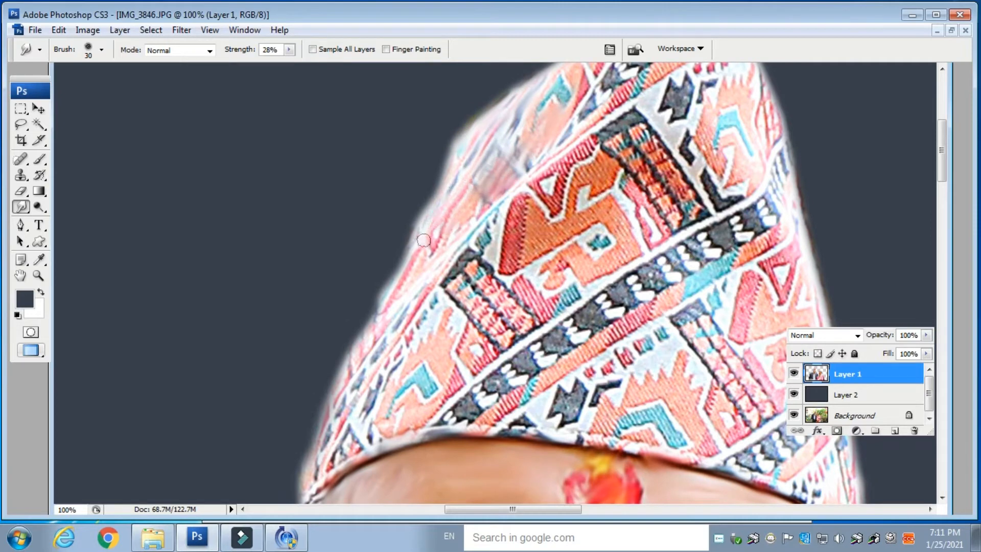
Step: Smooth the upper part of the cap, including its dark-striped motifs and the pink pattern near the tip
mouse_move(378, 343)
left_mouse_down()
mouse_move(327, 452)
mouse_move(365, 375)
mouse_move(444, 299)
mouse_move(452, 373)
mouse_move(460, 286)
mouse_move(506, 353)
mouse_move(510, 220)
mouse_move(593, 143)
mouse_move(664, 210)
mouse_move(639, 133)
mouse_move(648, 217)
mouse_move(637, 119)
mouse_move(613, 131)
left_mouse_up()
left_click_drag(656, 125, 495, 190)
mouse_move(525, 138)
left_mouse_down()
mouse_move(513, 175)
mouse_move(535, 135)
mouse_move(593, 123)
left_mouse_up()
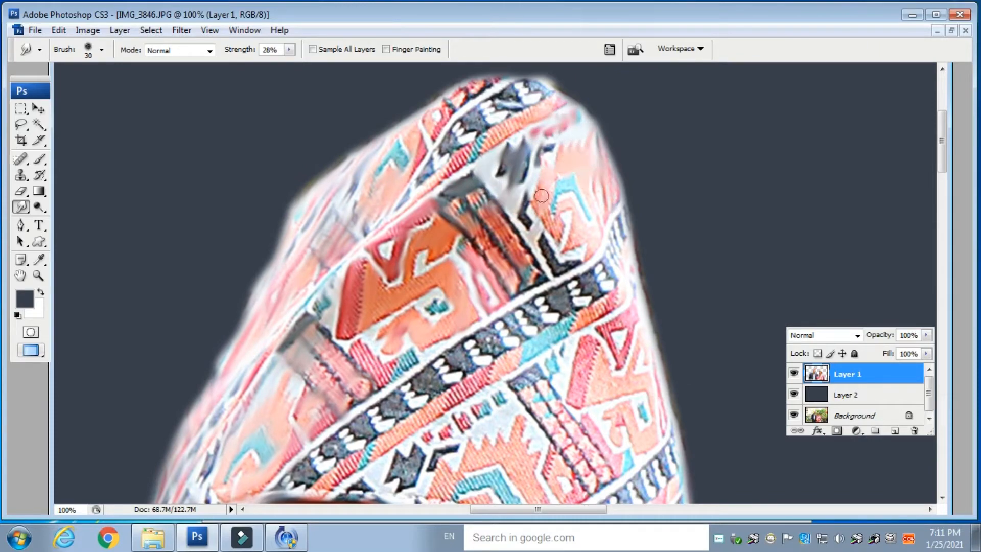
left_click_drag(564, 213, 576, 241)
mouse_move(547, 245)
left_mouse_down()
mouse_move(523, 205)
mouse_move(554, 265)
left_mouse_up()
left_click_drag(554, 266, 585, 245)
left_click_drag(629, 211, 584, 123)
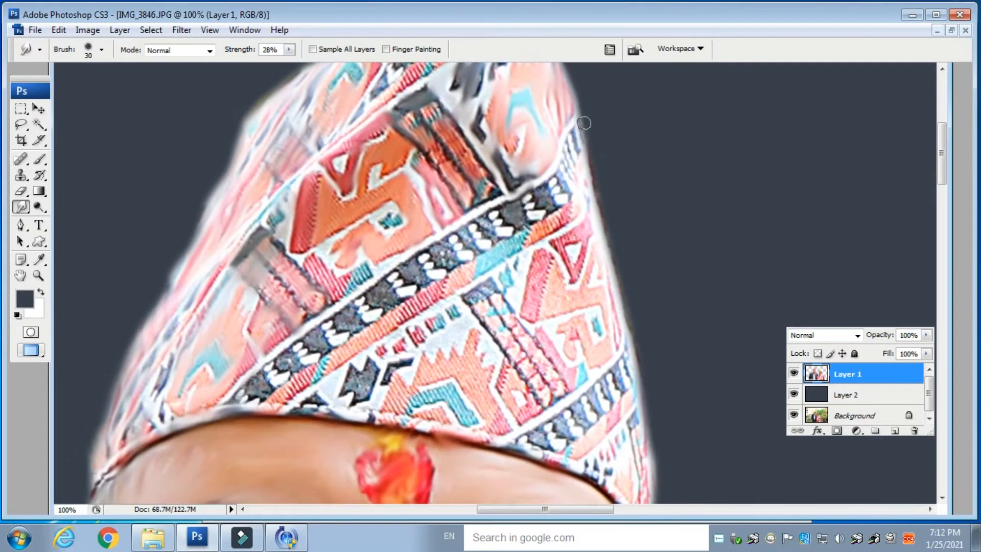
Step: Smooth the cap's diagonal dark band and the motifs between it and the brim
mouse_move(578, 194)
left_mouse_down()
mouse_move(431, 254)
mouse_move(349, 308)
left_mouse_up()
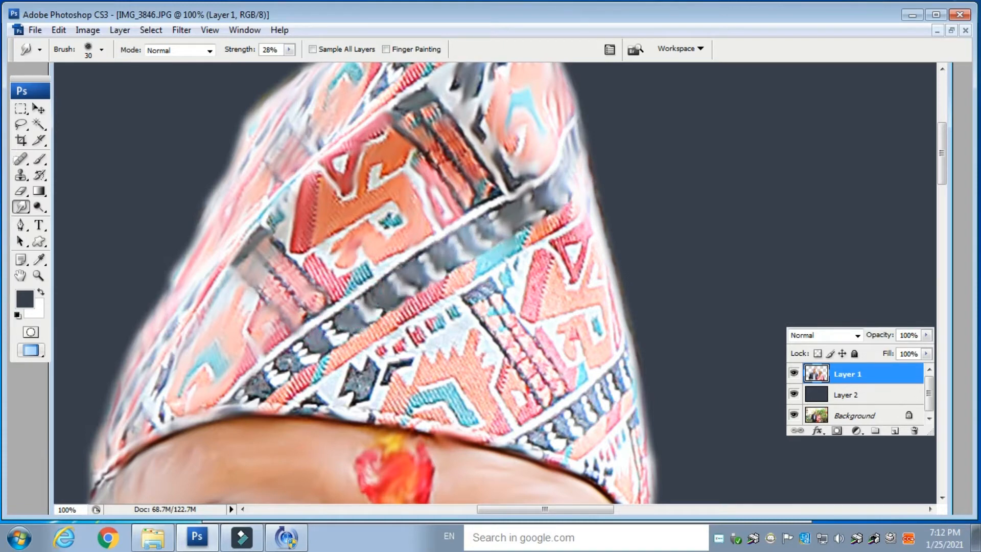
left_click_drag(279, 401, 572, 206)
left_click_drag(568, 242, 573, 280)
left_click_drag(544, 251, 529, 309)
mouse_move(484, 283)
left_mouse_down()
mouse_move(546, 378)
mouse_move(477, 376)
mouse_move(450, 306)
mouse_move(378, 353)
mouse_move(384, 404)
mouse_move(441, 413)
mouse_move(258, 405)
mouse_move(302, 403)
left_mouse_up()
left_click_drag(293, 399, 107, 328)
mouse_move(348, 369)
left_mouse_down()
mouse_move(434, 302)
mouse_move(220, 352)
left_mouse_up()
mouse_move(449, 371)
left_mouse_down()
mouse_move(456, 464)
mouse_move(399, 399)
left_mouse_up()
left_click_drag(369, 216, 349, 276)
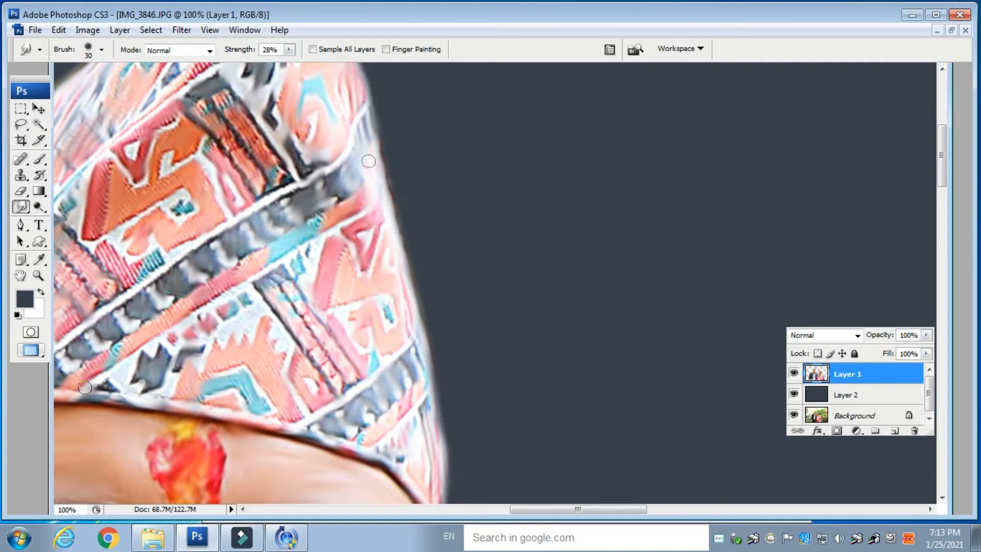
Step: Smooth the remaining embroidery texture in the cap's central orange motif and neighbouring striped blocks
mouse_move(368, 267)
left_mouse_down()
mouse_move(708, 170)
mouse_move(687, 216)
left_mouse_up()
left_click_drag(417, 201, 457, 221)
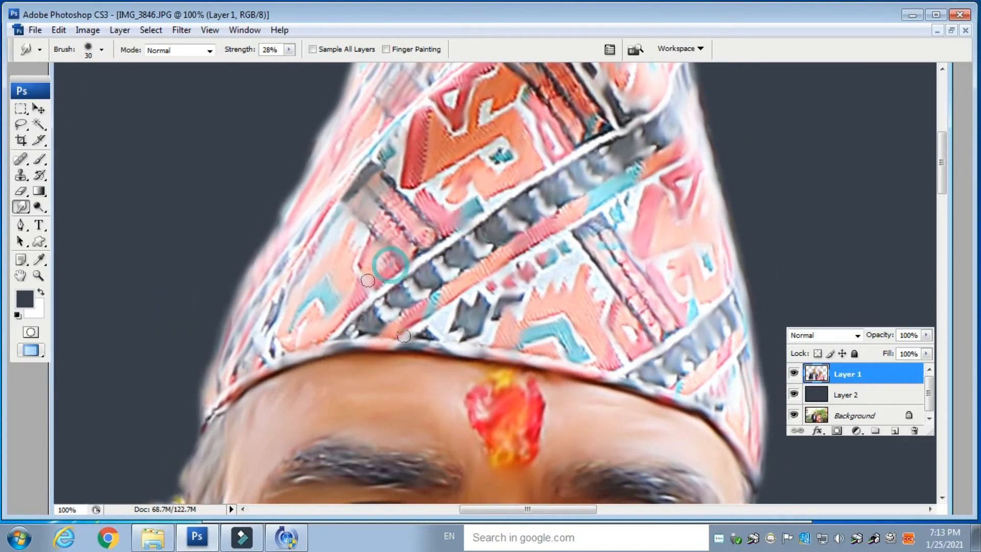
key("ctrl+minus")
key("ctrl+minus")
key("ctrl+minus")
key("ctrl+plus")
key("ctrl+plus")
key("ctrl+plus")
left_click_drag(461, 93, 440, 188)
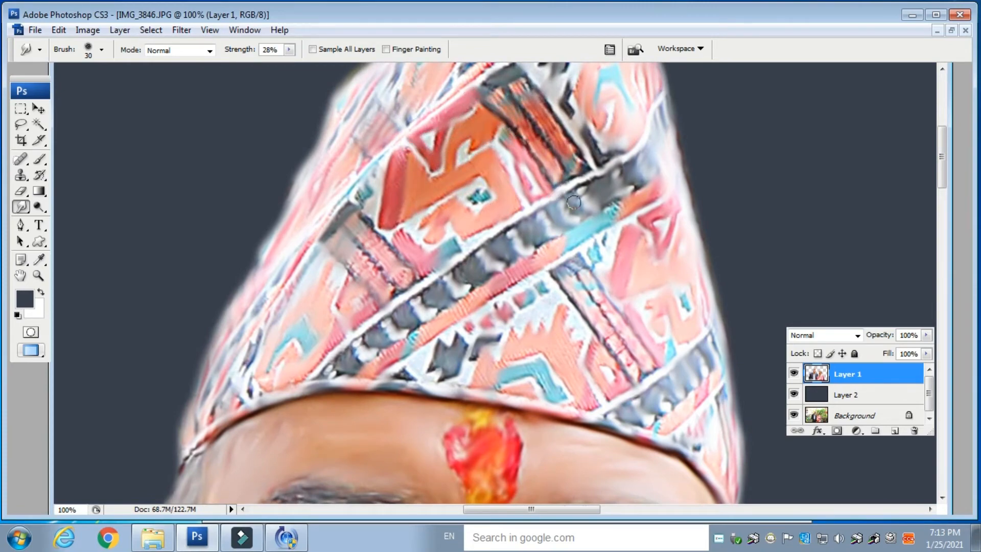
left_click_drag(588, 146, 361, 69)
scroll(304, 241, "down", 1)
scroll(304, 240, "left", 1)
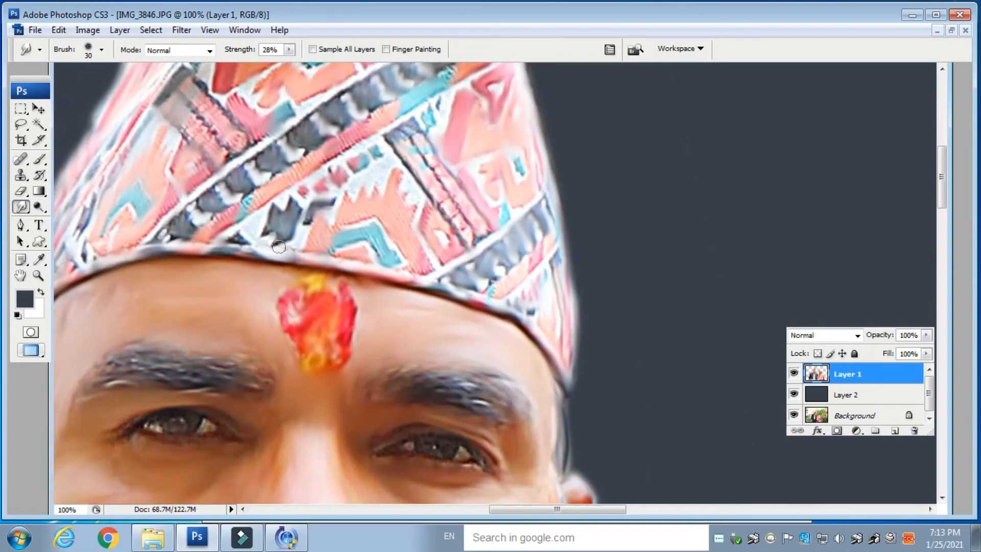
Step: Try to smudge the woman's hair near the parting and along the side nearer the man with a 200 px brush
scroll(302, 236, "down", 6)
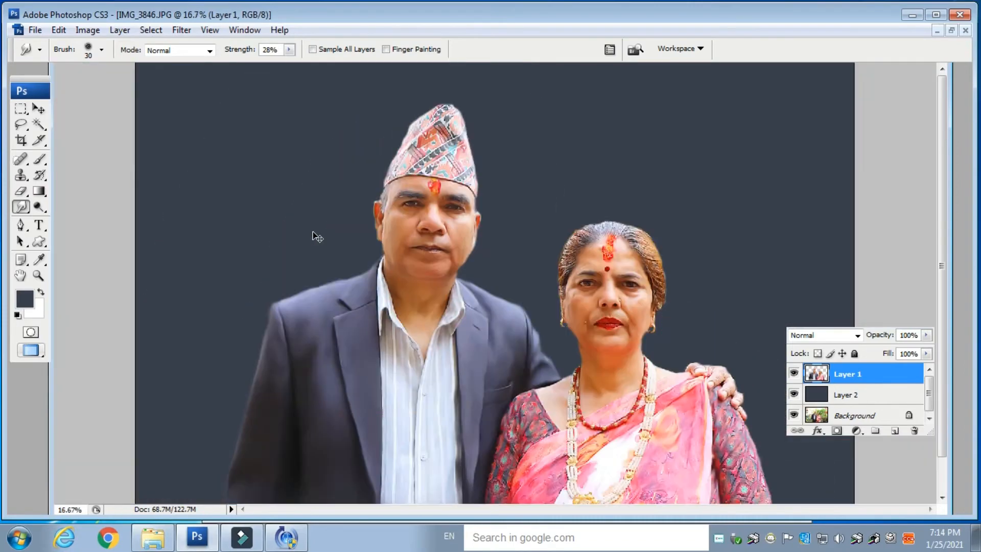
scroll(343, 228, "up", 4)
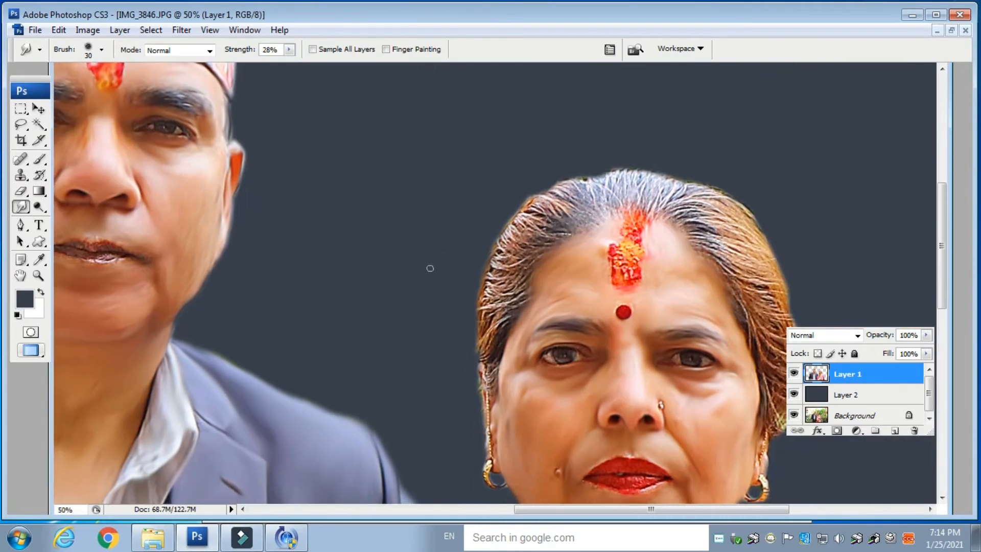
key("bracketright")
key("bracketright")
key("bracketright")
mouse_move(577, 219)
left_mouse_down()
mouse_move(543, 210)
mouse_move(521, 243)
left_mouse_up()
mouse_move(528, 262)
left_mouse_down()
mouse_move(508, 274)
mouse_move(493, 307)
left_mouse_up()
left_click_drag(500, 321, 490, 339)
mouse_move(595, 207)
left_mouse_down()
mouse_move(626, 191)
mouse_move(698, 230)
mouse_move(559, 123)
left_mouse_up()
Step: Lower the Smudge strength to 18% and undo the last strokes on the woman's hair
left_click(289, 49)
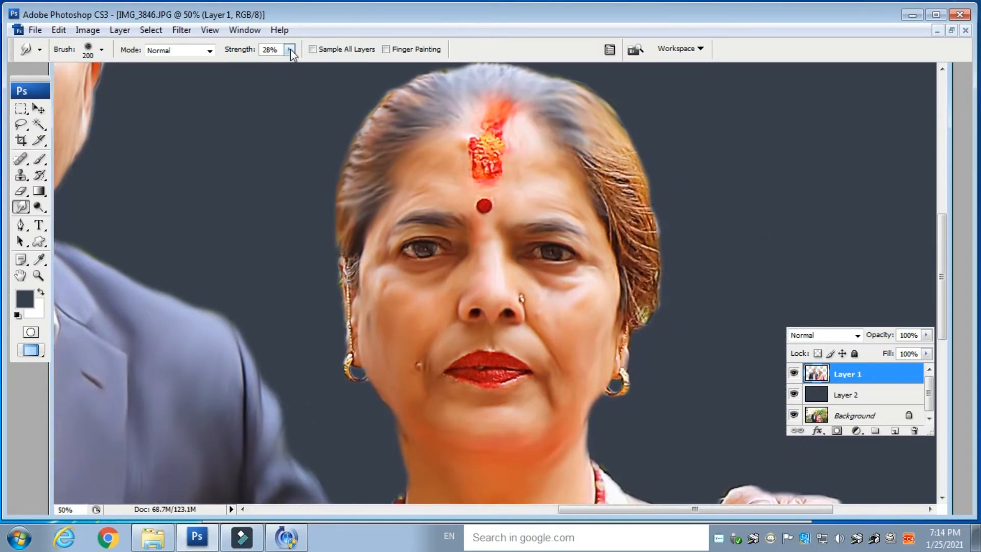
left_click_drag(289, 63, 281, 64)
key("ctrl+alt+z")
key("ctrl+alt+z")
key("ctrl+alt+z")
key("ctrl+alt+z")
key("ctrl+alt+z")
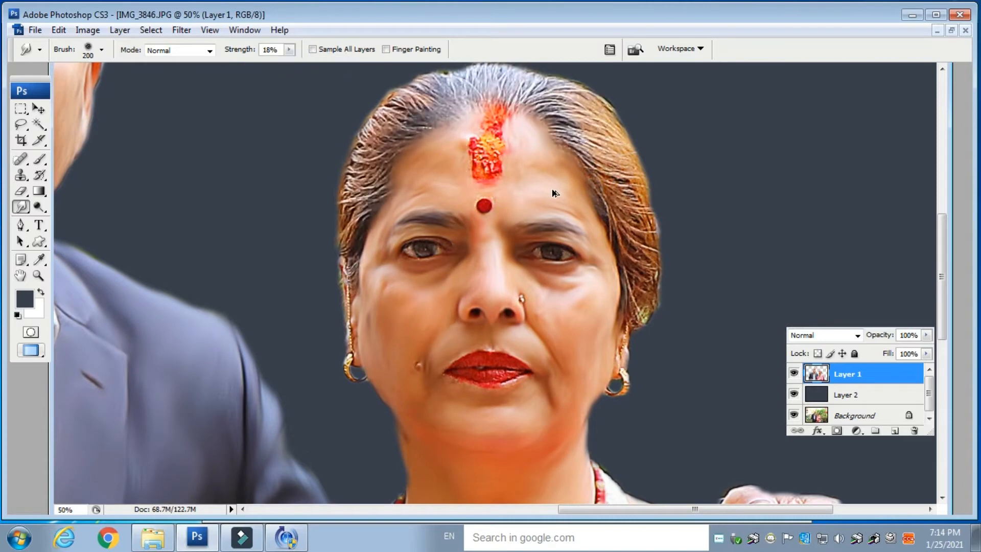
Step: Smudge the woman's hair along both sides of the parting at 200 px, and down to the ear near the man at 125 px
mouse_move(437, 113)
left_mouse_down()
mouse_move(403, 122)
mouse_move(352, 226)
left_mouse_up()
mouse_move(467, 108)
left_mouse_down()
mouse_move(504, 88)
mouse_move(587, 120)
mouse_move(615, 168)
mouse_move(641, 308)
left_mouse_up()
key("bracketleft")
key("bracketleft")
key("bracketleft")
left_click_drag(362, 250, 344, 275)
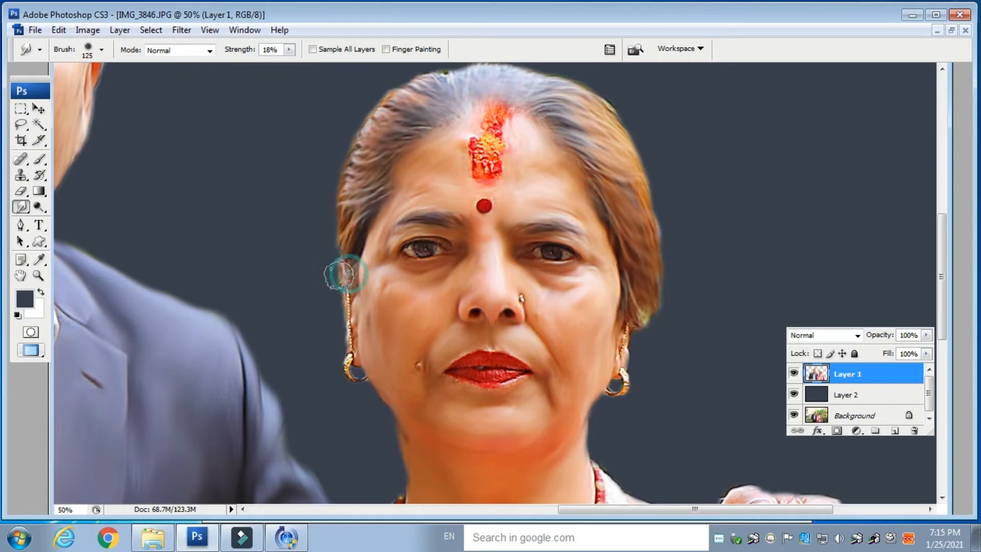
Step: Blend the remaining strands across the crown and both sides of the woman's hair with the 125 px brush
left_click_drag(414, 112, 415, 172)
left_click_drag(440, 125, 490, 125)
mouse_move(531, 132)
left_mouse_down()
mouse_move(558, 142)
mouse_move(628, 209)
mouse_move(661, 287)
left_mouse_up()
mouse_move(419, 129)
left_mouse_down()
mouse_move(351, 185)
mouse_move(333, 251)
left_mouse_up()
left_click_drag(239, 215, 647, 401)
left_click_drag(682, 387, 545, 280)
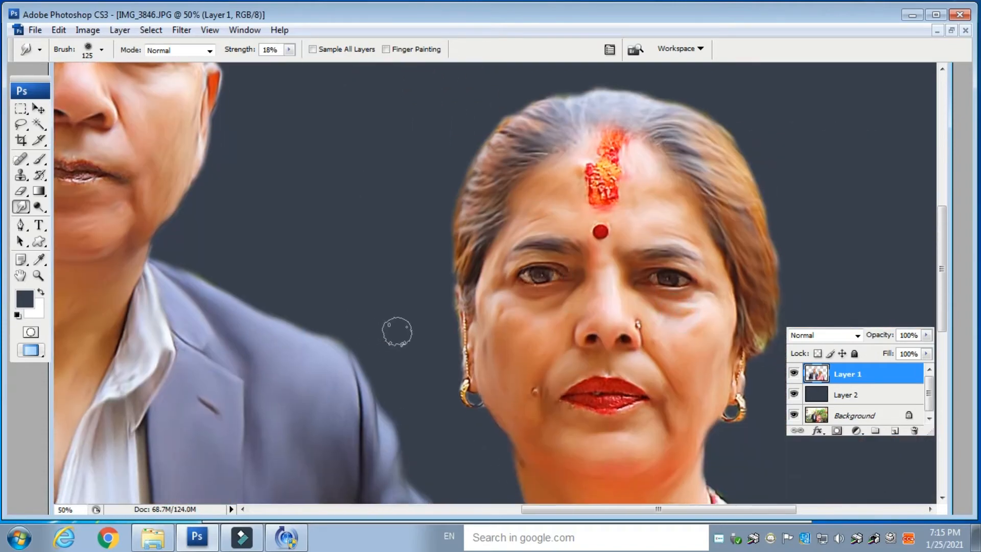
Step: Smooth the texture of the woman's red lips and their edges, reducing the brush to 15 px
key("ctrl+plus")
key("ctrl+plus")
key("ctrl+plus")
left_click_drag(570, 464, 135, 31)
key("bracketleft")
key("bracketleft")
key("bracketleft")
key("bracketleft")
key("bracketleft")
key("bracketleft")
key("bracketleft")
key("bracketleft")
mouse_move(492, 237)
left_mouse_down()
mouse_move(441, 256)
mouse_move(536, 240)
mouse_move(392, 243)
mouse_move(325, 290)
mouse_move(392, 262)
mouse_move(529, 283)
mouse_move(609, 273)
mouse_move(613, 279)
mouse_move(516, 269)
mouse_move(632, 300)
mouse_move(544, 300)
mouse_move(560, 318)
mouse_move(615, 318)
mouse_move(366, 295)
mouse_move(436, 343)
mouse_move(540, 341)
mouse_move(622, 312)
mouse_move(562, 342)
mouse_move(291, 314)
mouse_move(371, 339)
mouse_move(379, 362)
mouse_move(498, 365)
mouse_move(607, 346)
mouse_move(663, 316)
left_mouse_up()
mouse_move(418, 210)
left_mouse_down()
mouse_move(326, 263)
mouse_move(412, 206)
mouse_move(664, 286)
mouse_move(366, 292)
left_mouse_up()
key("bracketleft")
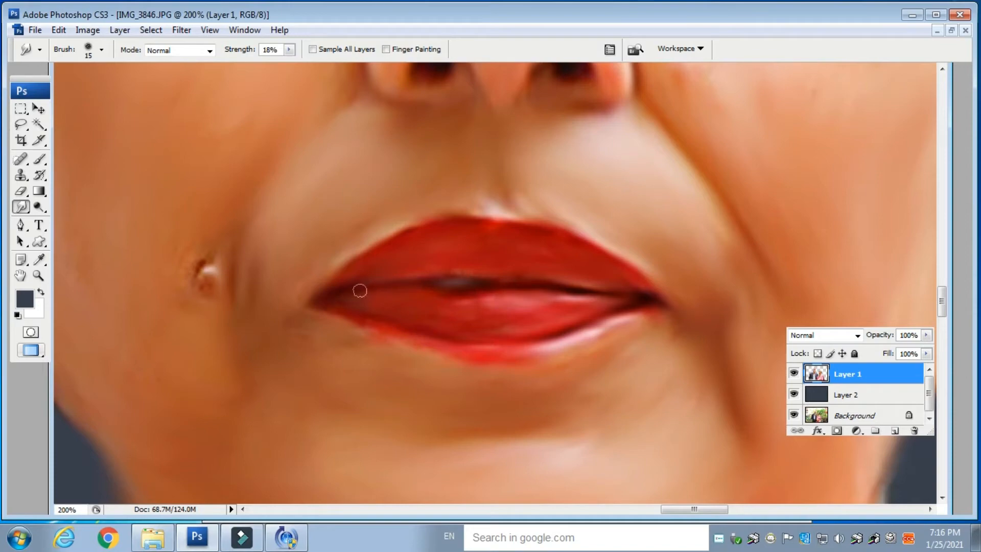
Step: Smudge the inner surface of the man's lips at 26% strength with a 10 px brush
key("ctrl+minus")
key("ctrl+minus")
key("ctrl+minus")
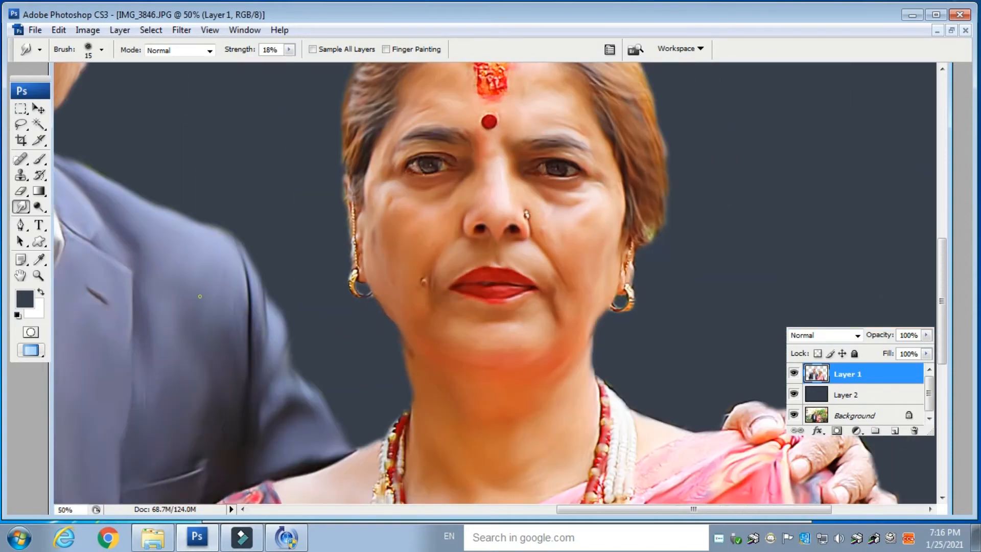
left_click_drag(395, 271, 785, 337)
key("ctrl+plus")
key("ctrl+plus")
left_click_drag(219, 110, 563, 384)
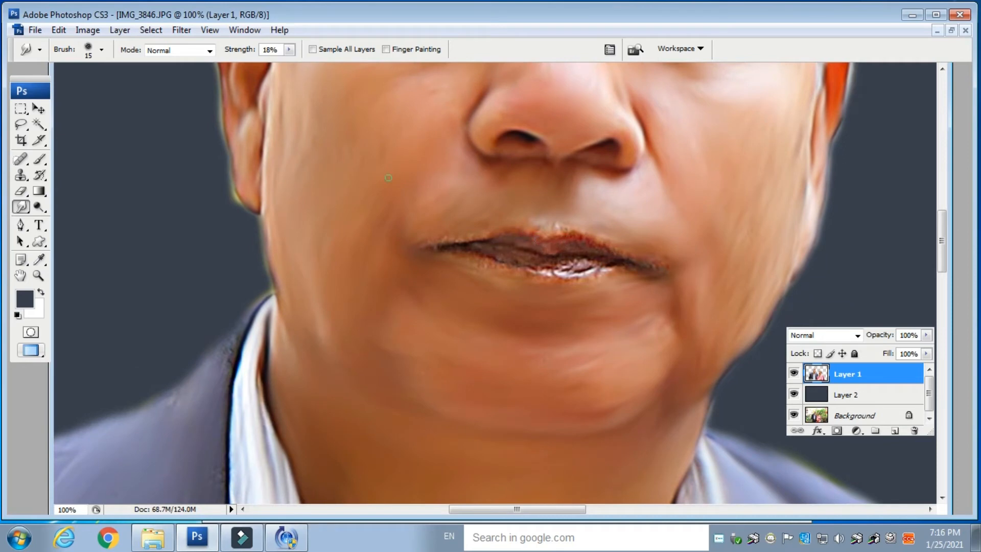
left_click(289, 49)
left_click(462, 251)
left_click_drag(517, 266, 620, 261)
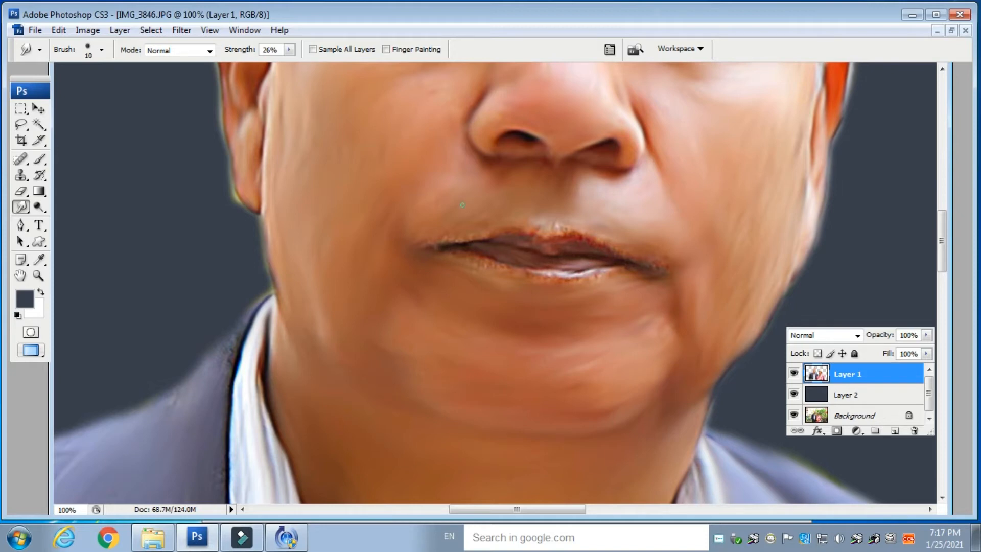
Step: Smooth the outer edges and corners of the man's lips
mouse_move(553, 277)
left_mouse_down()
mouse_move(654, 275)
mouse_move(674, 264)
mouse_move(611, 259)
mouse_move(552, 225)
mouse_move(481, 237)
mouse_move(501, 251)
mouse_move(567, 248)
mouse_move(644, 267)
left_mouse_up()
left_click_drag(462, 248, 657, 270)
key("ctrl+plus")
key("ctrl+plus")
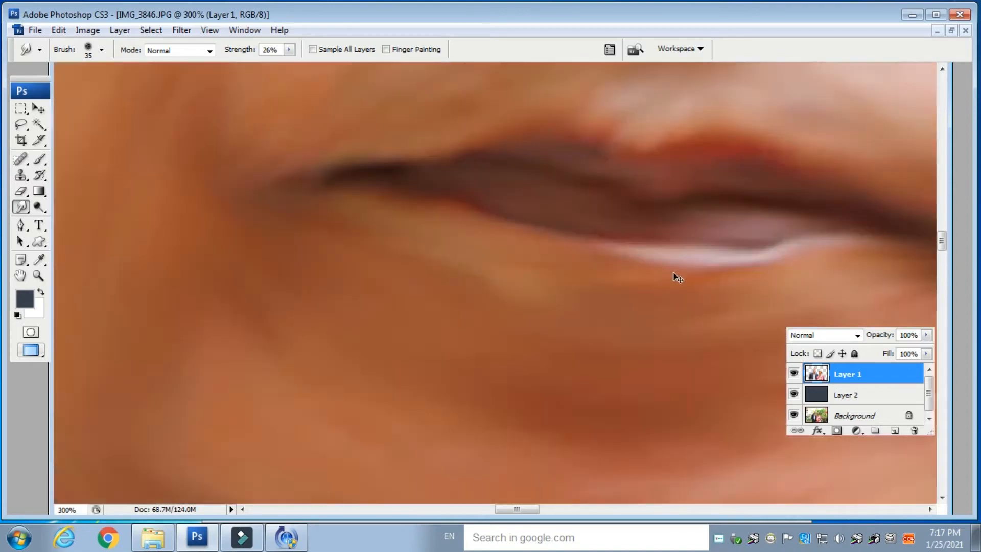
Step: Smooth the iris, eye white and lid edges of the man's eye farther from the woman with a 15 px brush
key("ctrl+minus")
key("ctrl+minus")
key("ctrl+minus")
key("ctrl+minus")
key("ctrl+minus")
left_click_drag(559, 271, 341, 183)
key("ctrl+plus")
key("ctrl+plus")
key("ctrl+plus")
key("ctrl+plus")
left_click_drag(133, 169, 618, 449)
key("ctrl+minus")
key("ctrl+minus")
key("ctrl+plus")
left_click_drag(497, 177, 454, 407)
key("ctrl+plus")
key("bracketleft")
key("bracketleft")
left_click_drag(552, 310, 560, 331)
mouse_move(452, 312)
left_mouse_down()
mouse_move(459, 320)
mouse_move(441, 321)
mouse_move(469, 321)
left_mouse_up()
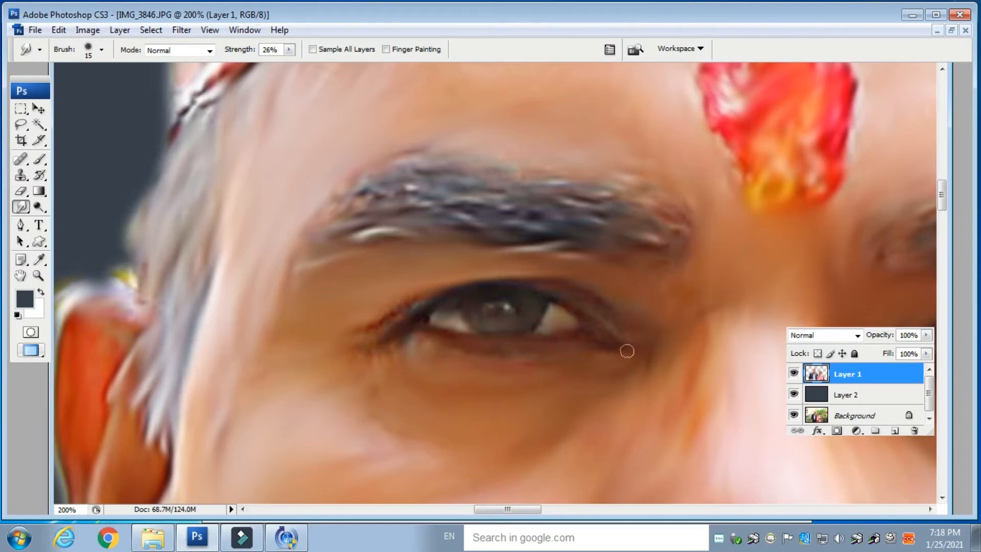
Step: Smooth the lids, iris and eye white of the man's eye nearer the woman, using 30 px and 20 px brushes
key("bracketright")
key("bracketright")
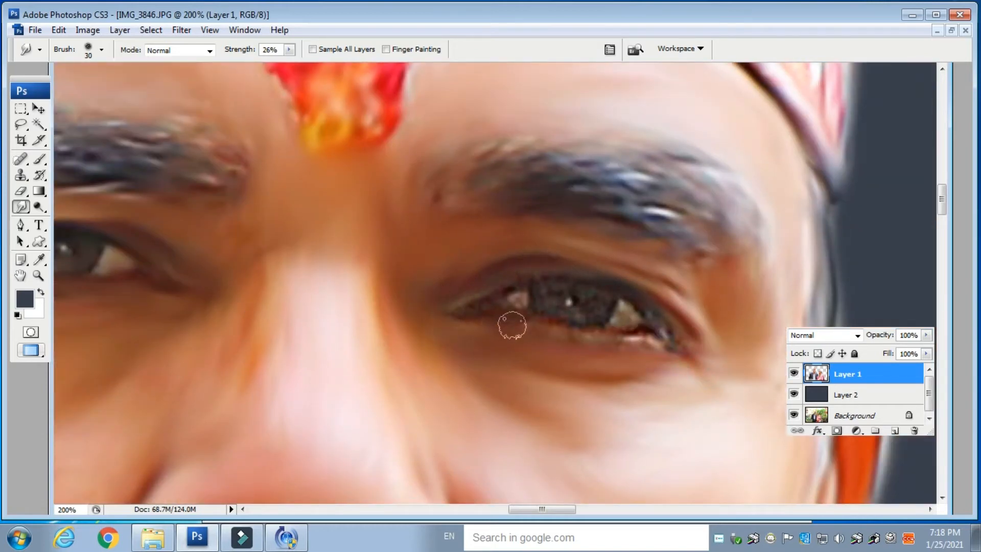
key("bracketleft")
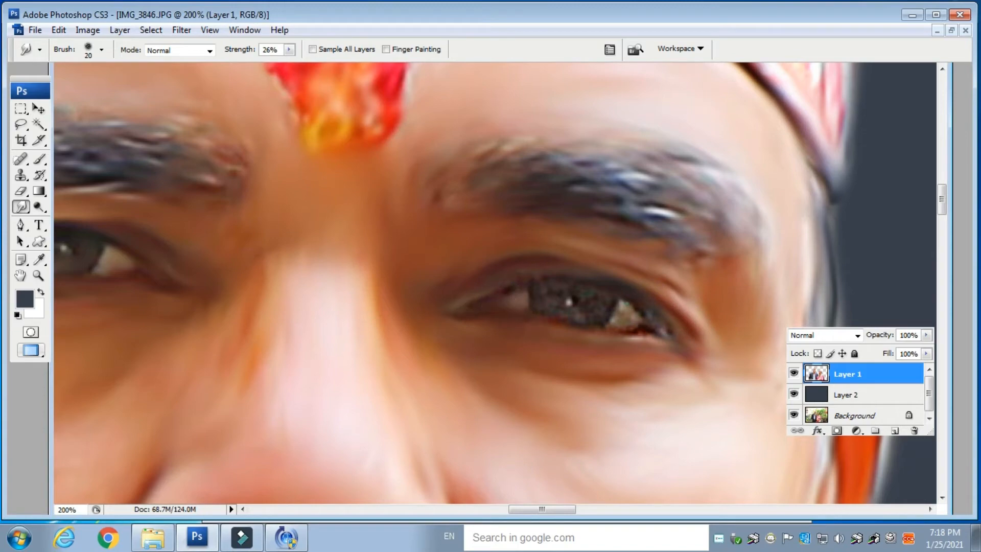
mouse_move(641, 319)
left_mouse_down()
mouse_move(565, 330)
mouse_move(516, 285)
mouse_move(611, 308)
mouse_move(556, 312)
left_mouse_up()
Step: Smudge the iris, eye white and lids of the woman's eye nearer the man with the 20 px brush
key("ctrl+minus")
key("ctrl+minus")
key("ctrl+minus")
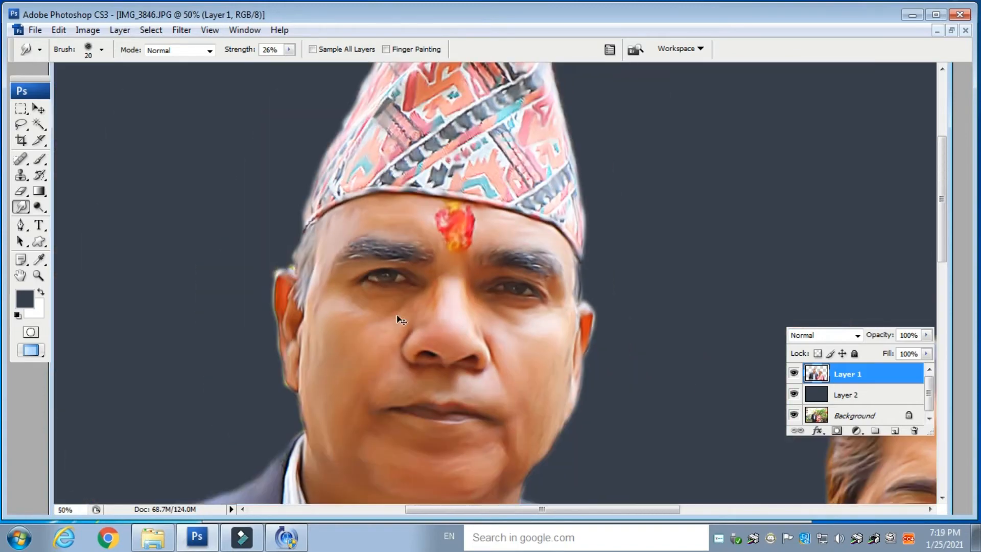
left_click_drag(635, 456, 336, 293)
left_click_drag(623, 287, 453, 136)
key("ctrl+plus")
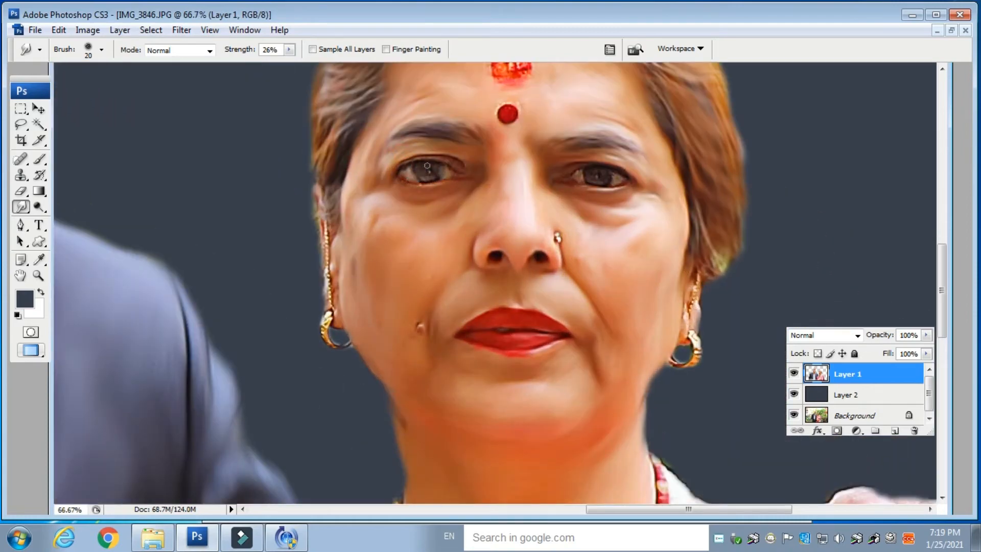
left_click_drag(578, 172, 581, 179)
scroll(462, 174, "up", 2)
mouse_move(305, 183)
left_mouse_down()
mouse_move(336, 162)
mouse_move(487, 179)
mouse_move(464, 177)
left_mouse_up()
mouse_move(290, 226)
left_mouse_down()
mouse_move(331, 247)
mouse_move(435, 223)
left_mouse_up()
Step: Smooth the woman's other eye, farther from the man, with the same 20 px brush
left_click_drag(637, 274, 244, 246)
mouse_move(479, 223)
left_mouse_down()
mouse_move(601, 212)
mouse_move(486, 163)
mouse_move(486, 204)
mouse_move(541, 175)
mouse_move(465, 203)
left_mouse_up()
key("ctrl+minus")
key("ctrl+minus")
key("ctrl+minus")
key("ctrl+minus")
key("ctrl+minus")
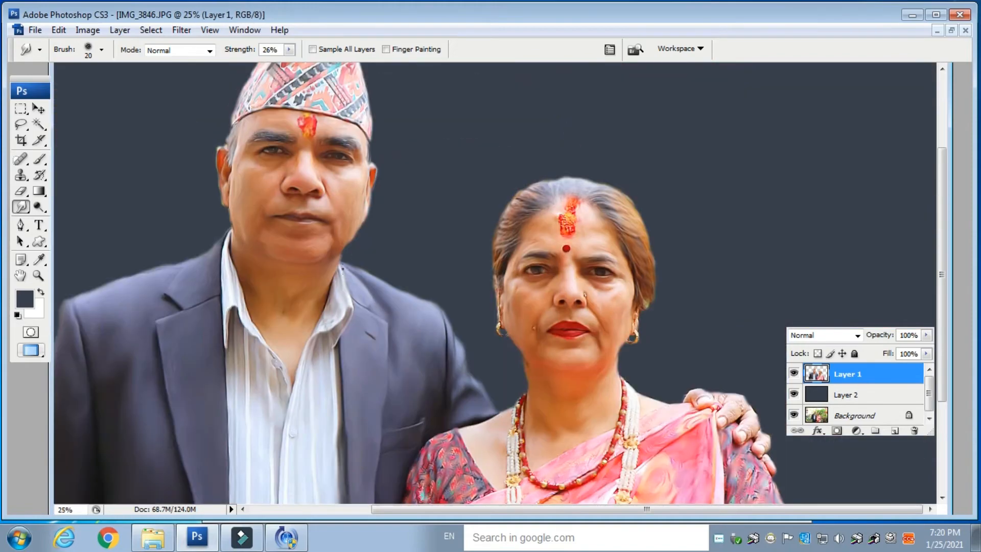
Step: Add a new layer above the couple cutout for the woman's eyes and activate the Brush tool
key("ctrl+plus")
key("ctrl+plus")
key("ctrl+plus")
key("ctrl+plus")
left_click_drag(670, 344, 399, 311)
left_click(894, 430)
left_click(39, 160)
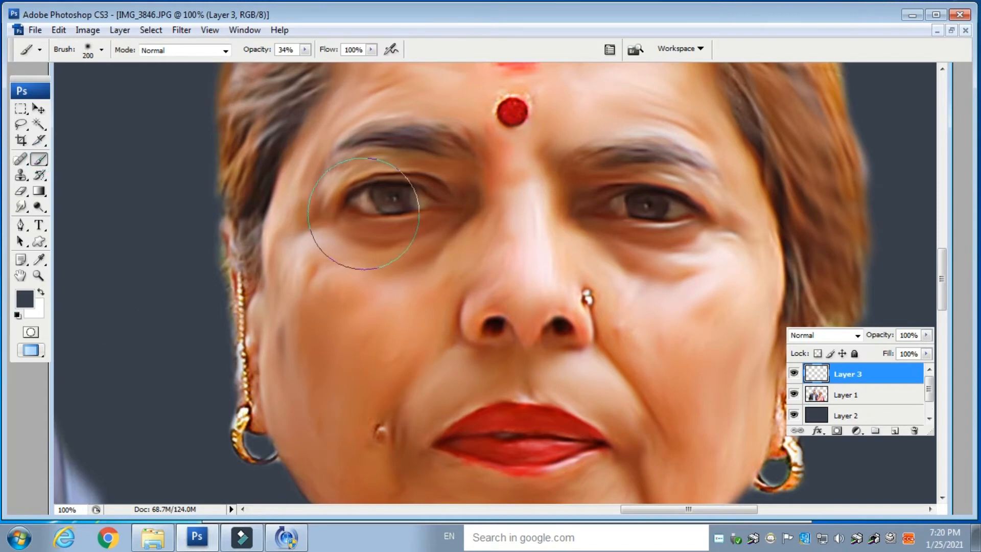
Step: Set the brush to 100% opacity and 15 px for painting the woman's irises
key("ctrl+plus")
left_click(305, 50)
left_click_drag(305, 63, 375, 76)
left_click(260, 272)
key("bracketleft")
key("bracketleft")
key("bracketleft")
left_click_drag(285, 94, 272, 99)
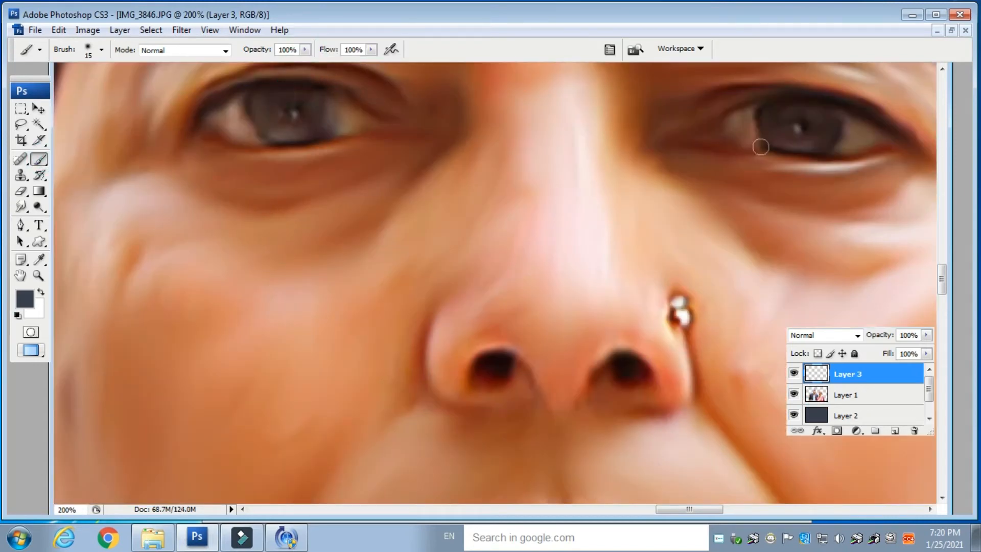
Step: Sample the dark tone from the woman's eye and paint both of her irises with it
left_click(776, 105, "alt")
mouse_move(280, 100)
left_mouse_down()
mouse_move(277, 128)
mouse_move(320, 106)
mouse_move(273, 99)
mouse_move(276, 139)
mouse_move(326, 107)
mouse_move(300, 133)
mouse_move(265, 120)
mouse_move(253, 99)
mouse_move(245, 138)
left_mouse_up()
key("ctrl+minus")
key("ctrl+minus")
key("ctrl+plus")
key("ctrl+plus")
mouse_move(788, 108)
left_mouse_down()
mouse_move(764, 119)
mouse_move(790, 146)
mouse_move(839, 128)
mouse_move(826, 109)
mouse_move(823, 124)
mouse_move(776, 131)
left_mouse_up()
Step: Set the foreground colour to medium blue and try it over the woman's iris farther from the man at reduced opacity
left_click(24, 299)
left_click(499, 206)
left_click(632, 115)
left_click(306, 49)
left_click(271, 64)
mouse_move(775, 129)
left_mouse_down()
mouse_move(804, 140)
mouse_move(819, 132)
mouse_move(789, 111)
mouse_move(811, 118)
mouse_move(791, 142)
mouse_move(817, 152)
left_mouse_up()
key("ctrl+z")
Step: Set the brush opacity to 20% and undo the trial strokes on the woman's eyes
left_click(305, 50)
left_click(281, 64)
key("ctrl+minus")
key("ctrl+minus")
key("ctrl+plus")
key("ctrl+plus")
key("ctrl+alt+z")
key("ctrl+alt+z")
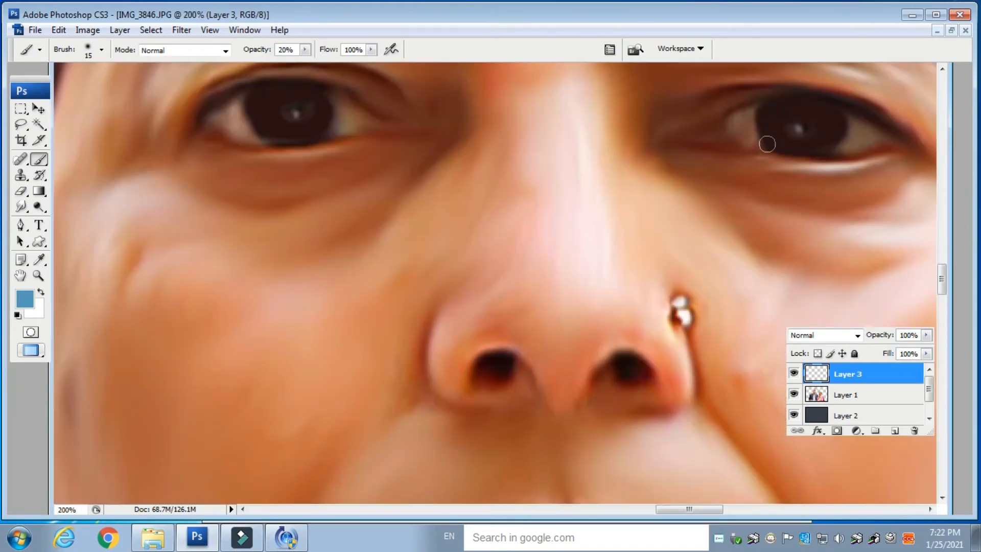
Step: Try the Saturation blend mode on the layer holding the woman's painted irises
left_click_drag(789, 147, 803, 145)
left_click(840, 335)
left_click(813, 320)
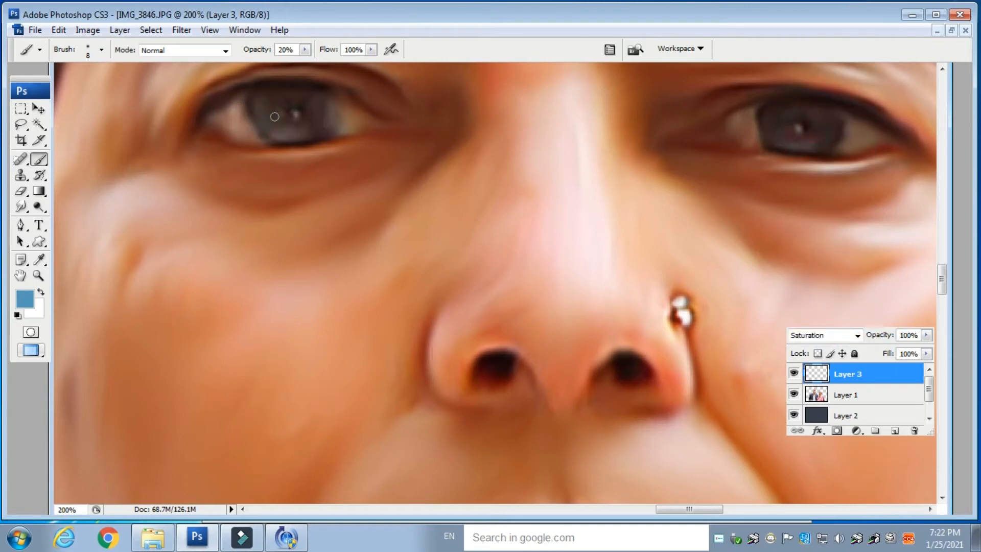
key("ctrl+minus")
key("ctrl+minus")
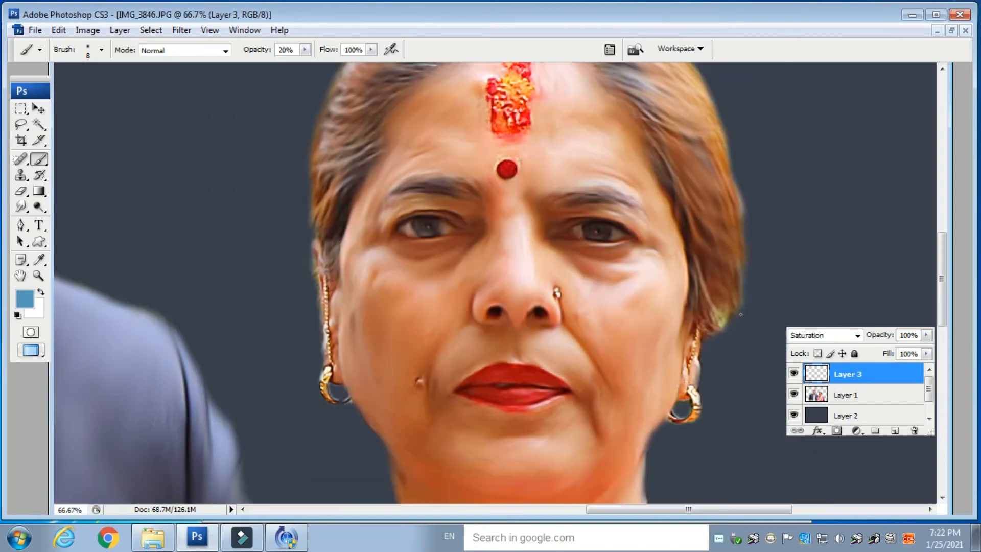
key("ctrl+minus")
key("ctrl+minus")
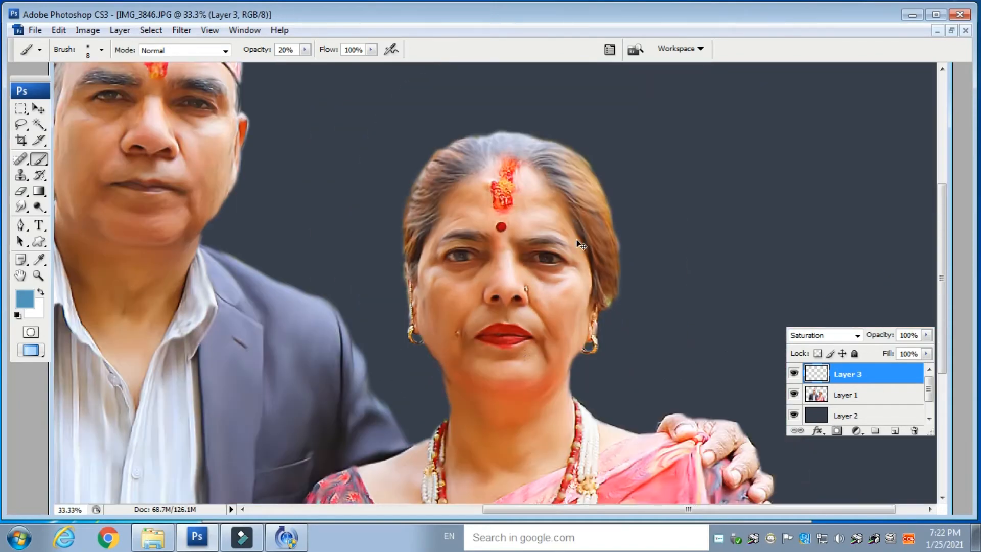
key("ctrl+z")
Step: Add another layer above the dark iris layer and try a blue brush stroke on the woman's eye nearer the man
key("ctrl+plus")
left_click_drag(410, 313, 493, 372)
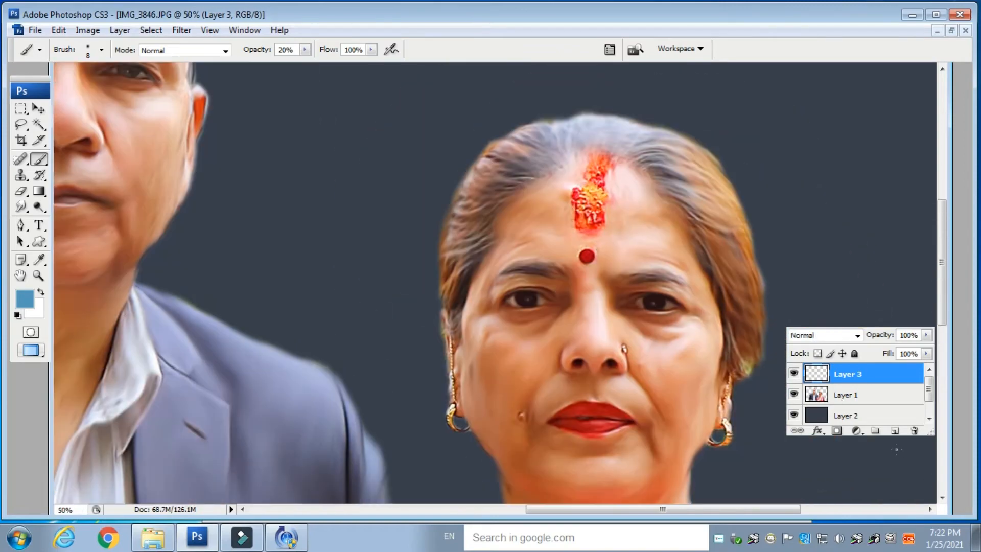
left_click(895, 431)
key("ctrl+plus")
left_click_drag(542, 330, 547, 314)
key("ctrl+z")
Step: Try Color and another blend mode on the new layer, and set it back to Normal
left_click(827, 335)
left_click(814, 330)
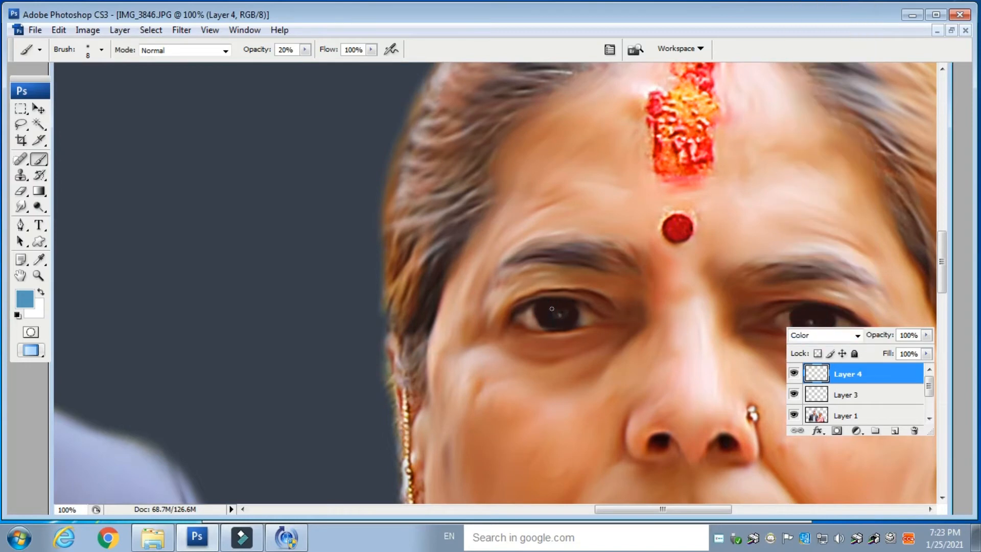
left_click(825, 335)
left_click(818, 189)
left_click(825, 336)
left_click(810, 4)
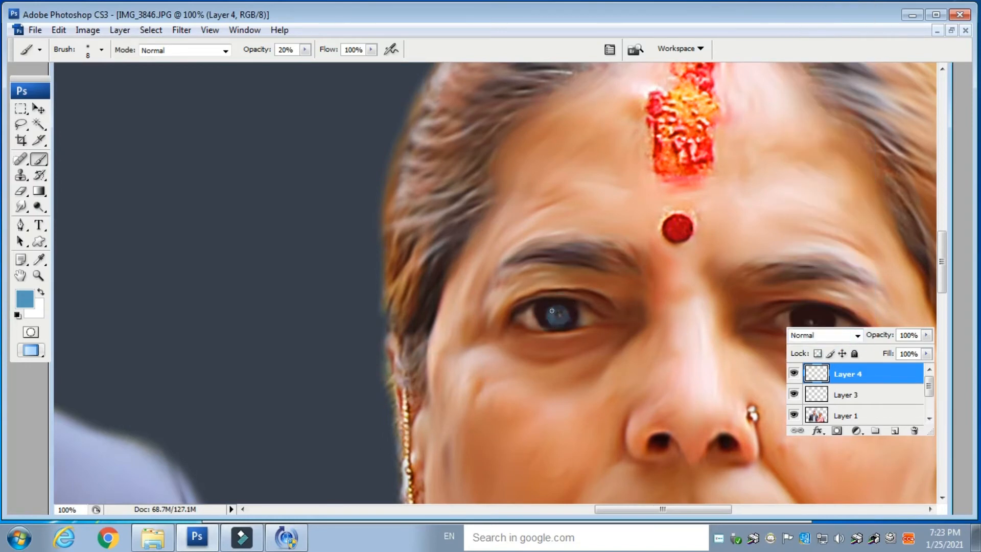
Step: Paint blue over the iris of the woman's other eye and lower the blue layer's opacity to 55%
left_click_drag(704, 368, 513, 323)
left_click_drag(611, 275, 608, 272)
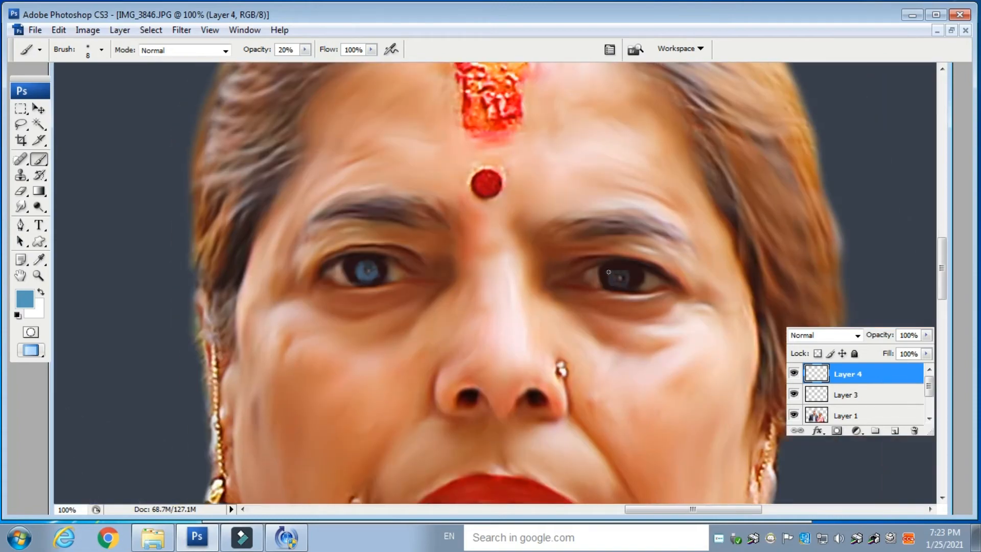
key("ctrl+minus")
key("ctrl+minus")
left_click(926, 335)
left_click_drag(926, 349, 899, 351)
key("ctrl+plus")
key("ctrl+plus")
key("ctrl+plus")
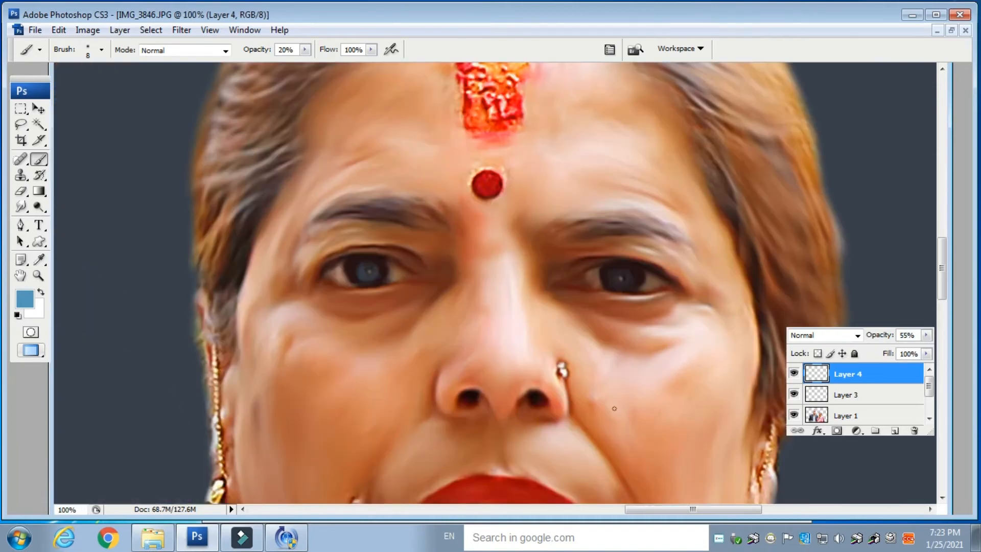
Step: Add a new layer, sample the dark iris colour, and paint over the woman's irises at 56% brush opacity
left_click(895, 431)
left_click(640, 282, "alt")
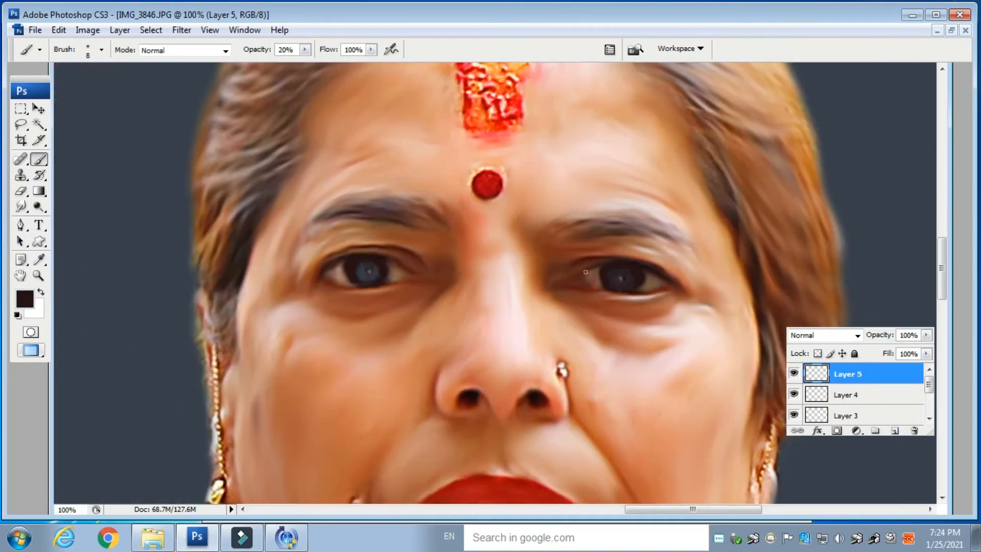
left_click_drag(332, 65, 333, 66)
key("ctrl+minus")
key("ctrl+minus")
key("ctrl+minus")
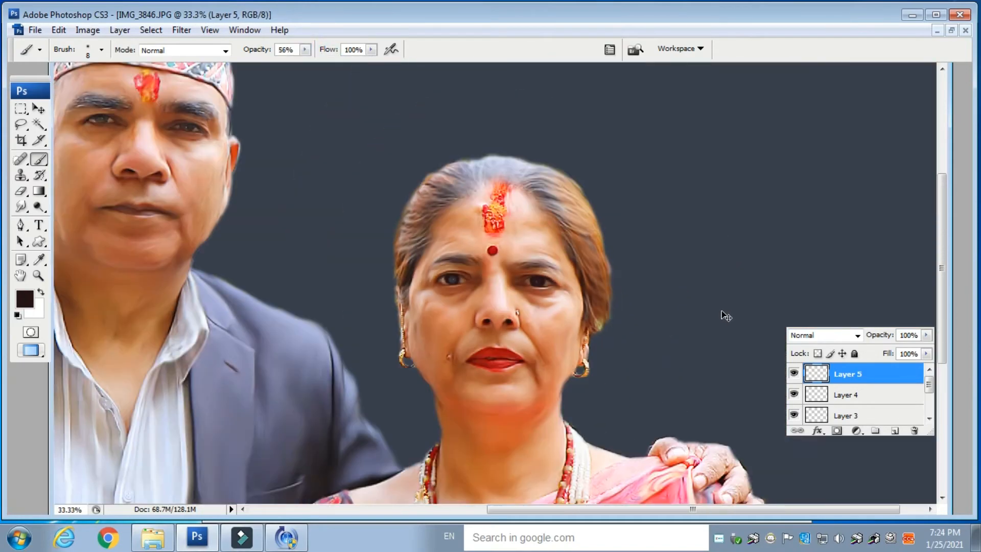
key("ctrl+plus")
key("ctrl+plus")
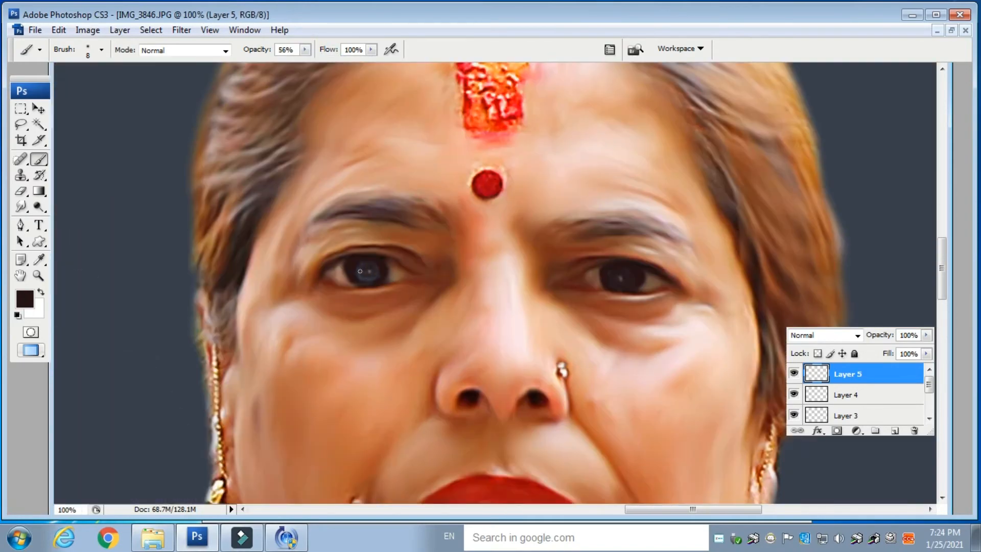
Step: Set the brush to 73% opacity and size 15, and darken the woman's irises further
key("ctrl+minus")
key("ctrl+minus")
key("ctrl+minus")
key("ctrl+plus")
key("ctrl+plus")
left_click_drag(305, 49, 317, 62)
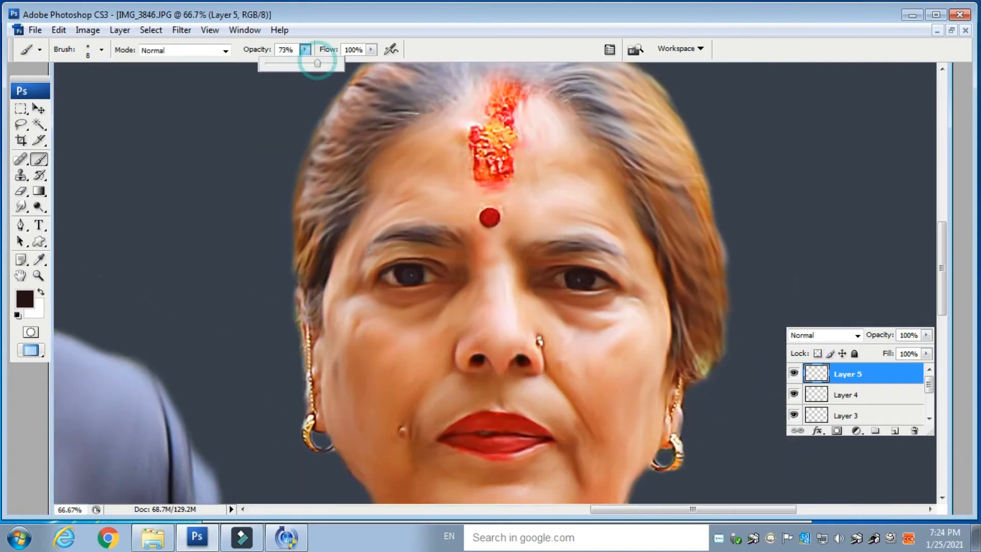
key("bracketright")
key("bracketright")
key("bracketright")
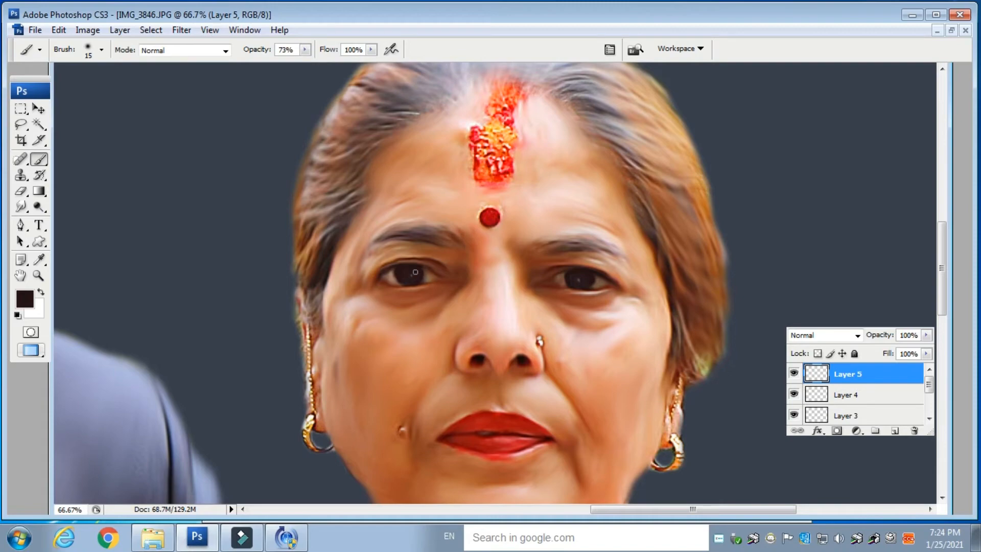
Step: Undo the last dark stroke and dab white highlights onto the woman's pupils
key("ctrl+z")
key("ctrl+minus")
key("ctrl+minus")
key("ctrl+minus")
key("ctrl+plus")
key("ctrl+plus")
key("ctrl+plus")
left_click(41, 293)
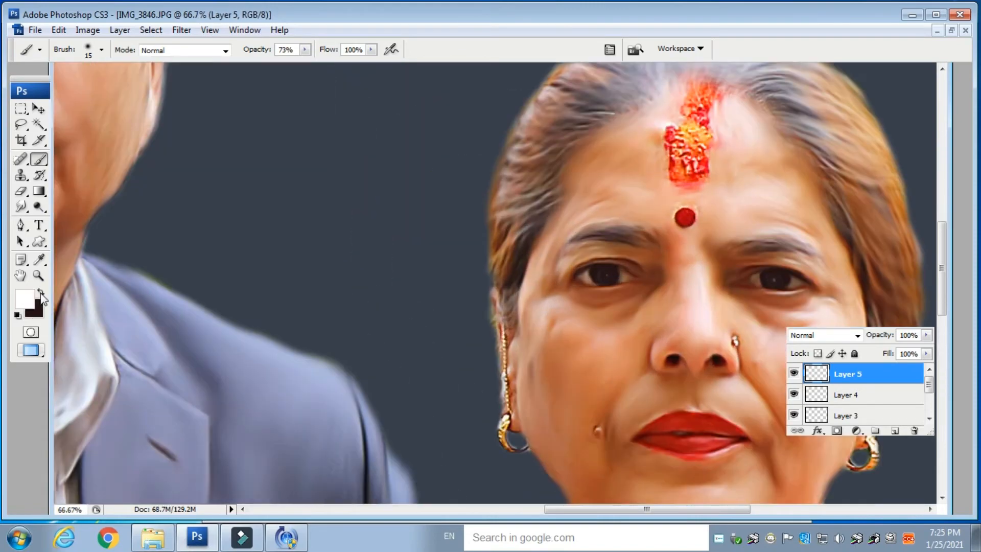
key("ctrl+minus")
key("ctrl+minus")
key("ctrl+minus")
key("ctrl+minus")
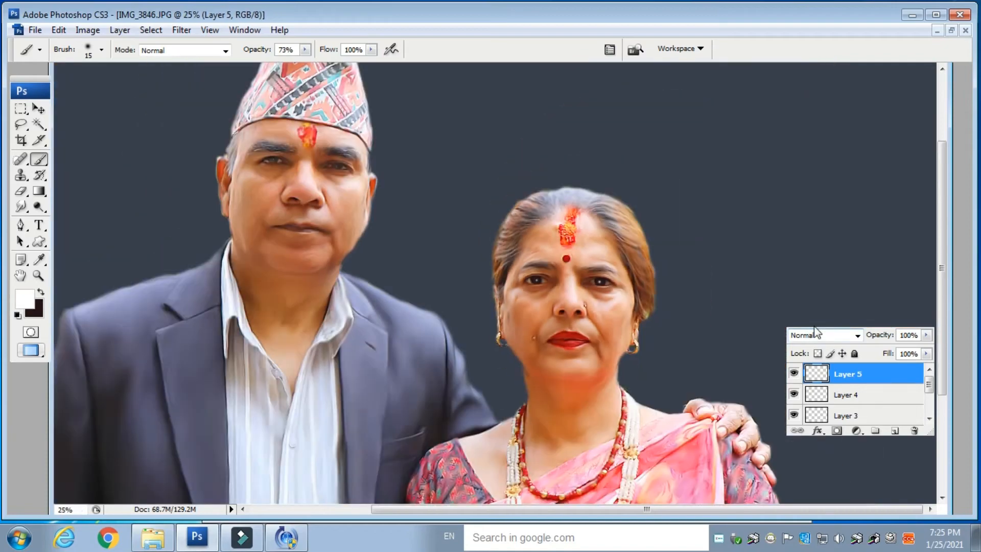
Step: Lower the opacity of the layer holding the woman's eye highlights to 27%
left_click(926, 336)
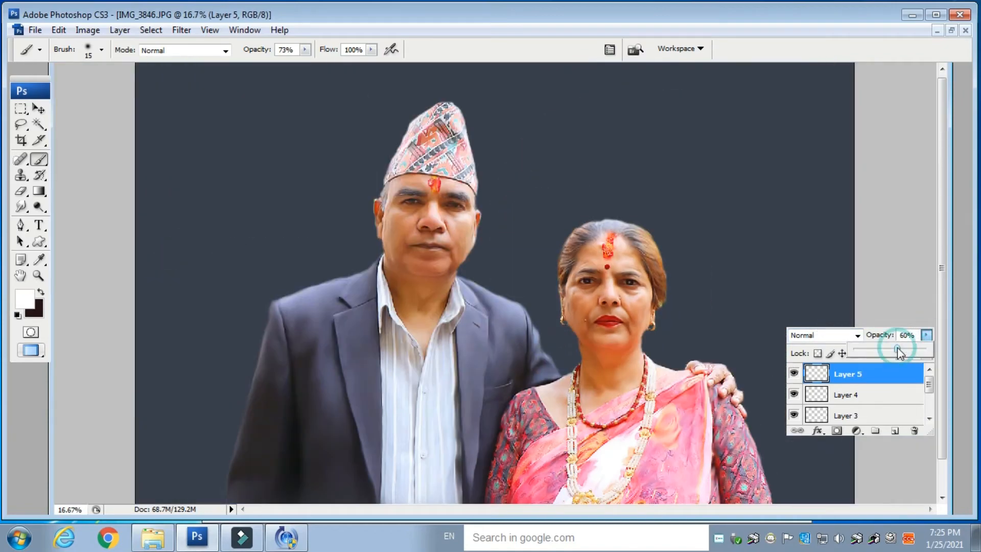
key("ctrl+plus")
key("ctrl+plus")
key("ctrl+plus")
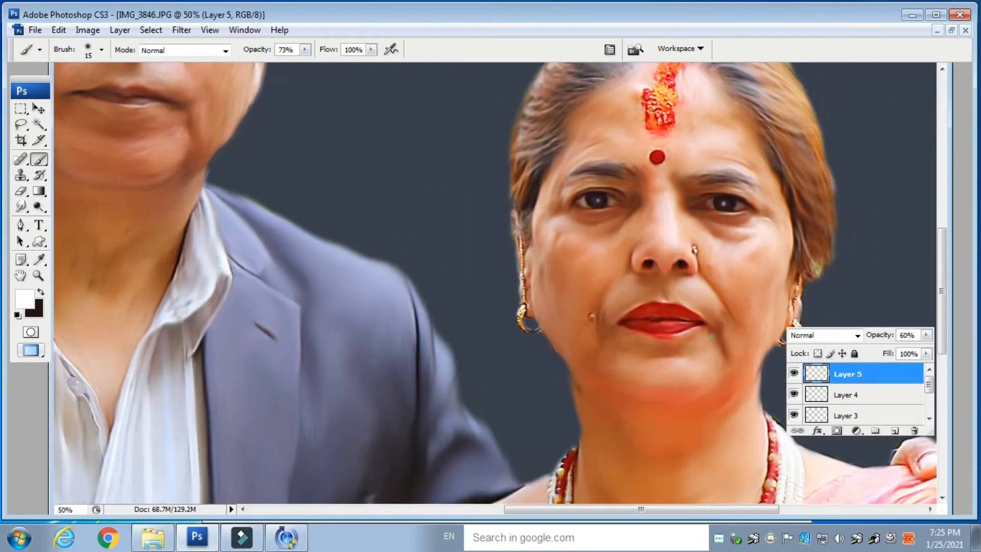
key("ctrl+minus")
key("ctrl+minus")
key("ctrl+minus")
key("ctrl+minus")
left_click(926, 336)
left_click_drag(897, 349, 884, 351)
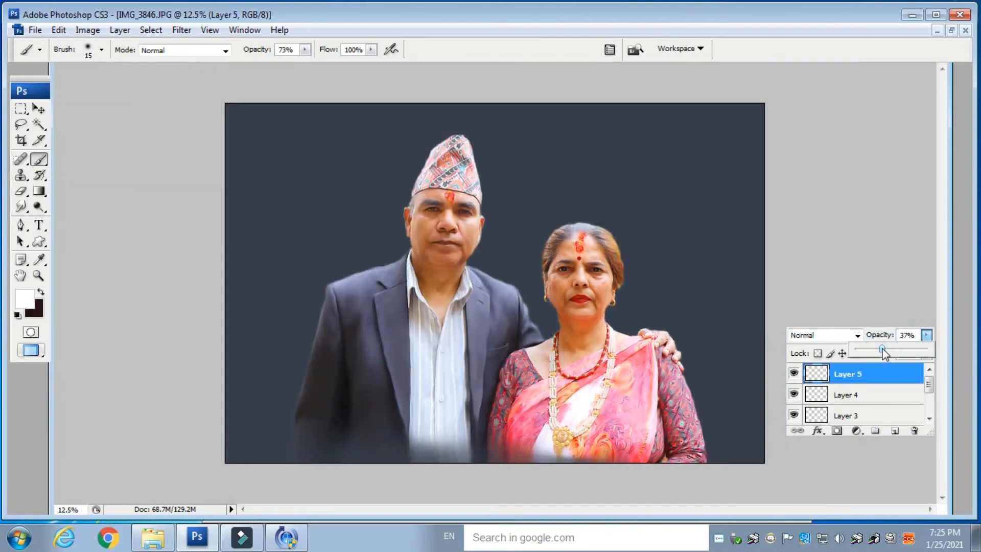
key("ctrl+plus")
key("ctrl+plus")
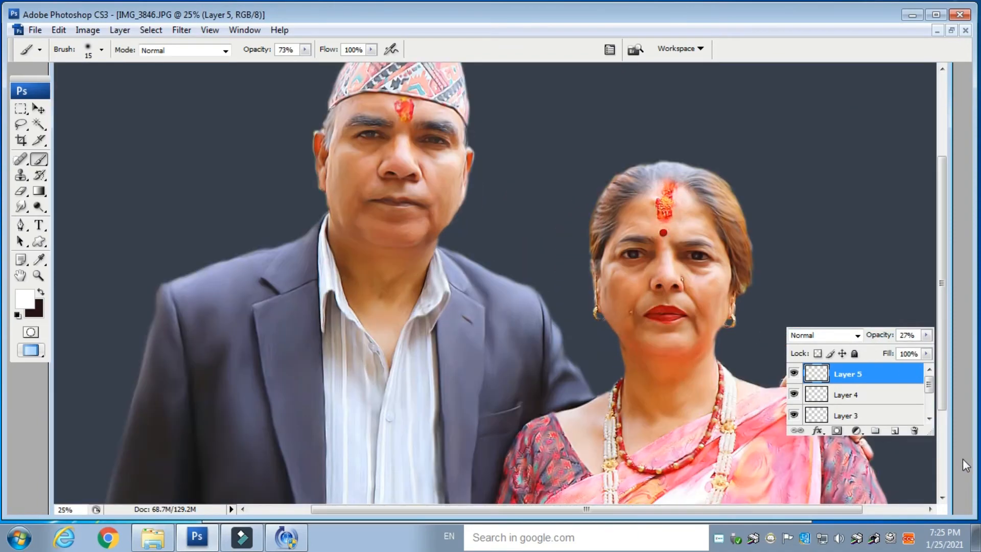
Step: Add a new layer and paint the man's irises with the dark brown colour
key("ctrl+plus")
key("ctrl+plus")
key("x")
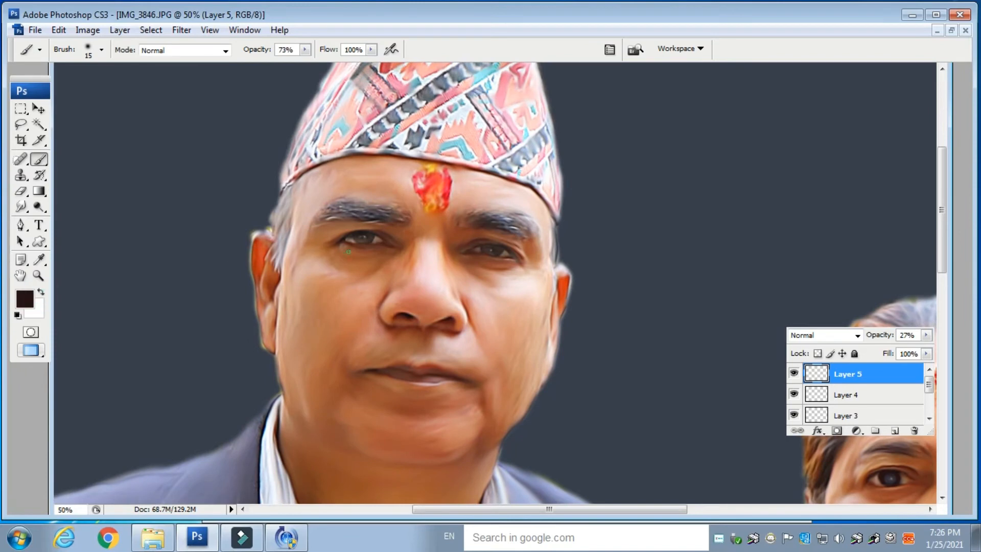
left_click(894, 430)
key("ctrl+plus")
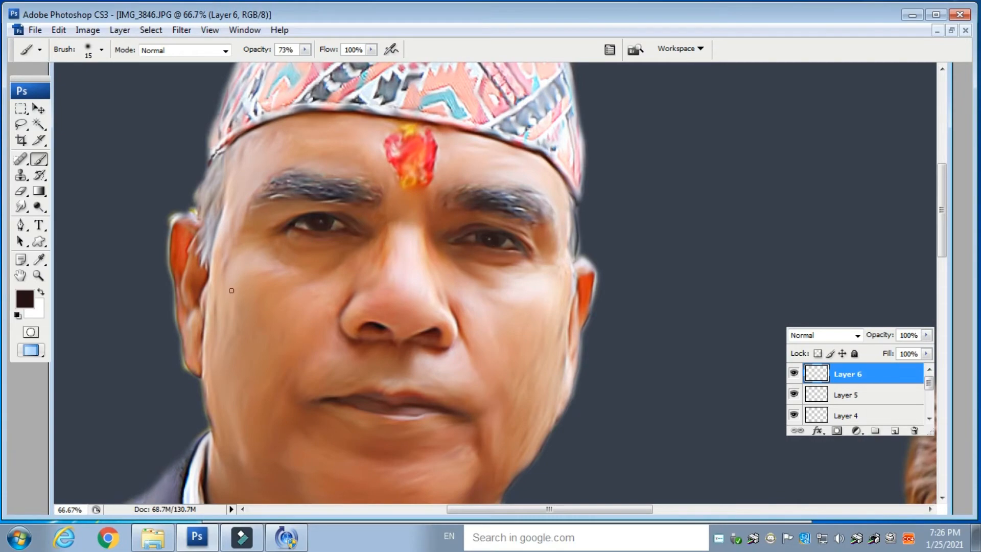
key("ctrl+minus")
key("ctrl+minus")
key("ctrl+minus")
key("ctrl+plus")
key("ctrl+plus")
key("ctrl+plus")
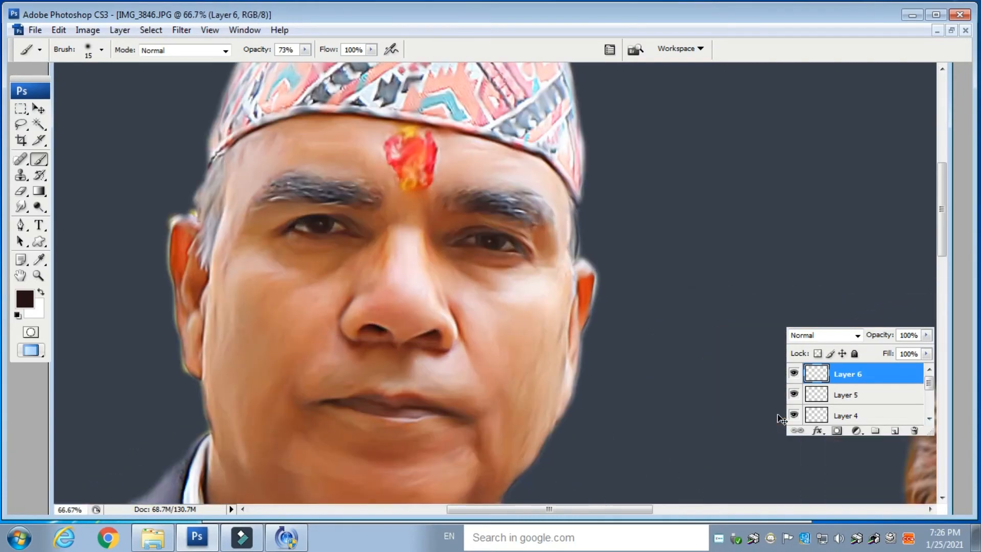
Step: Dab white highlights onto the man's pupils and lower that layer's opacity to 73%
key("x")
left_click(320, 222)
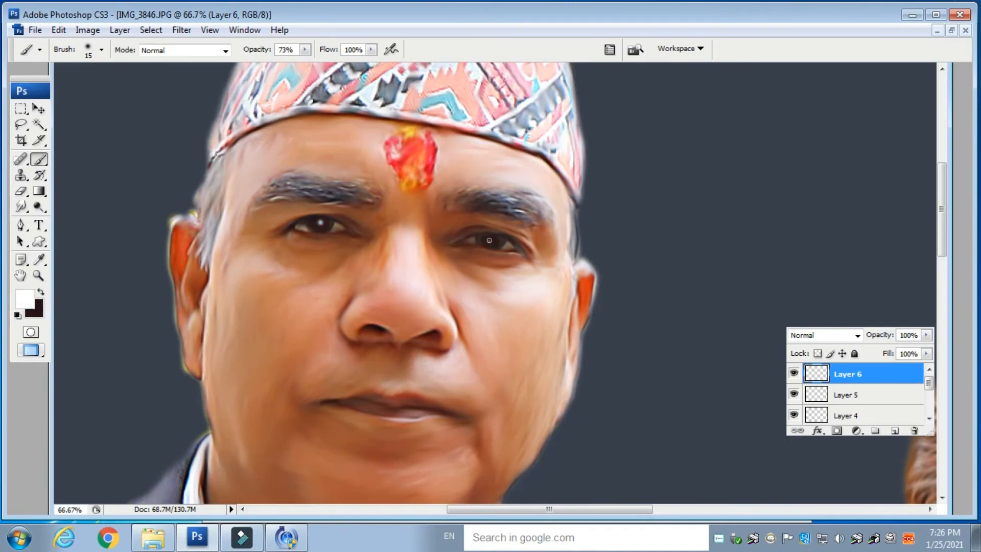
key("ctrl+minus")
key("ctrl+minus")
key("ctrl+minus")
key("ctrl+minus")
left_click_drag(927, 334, 913, 349)
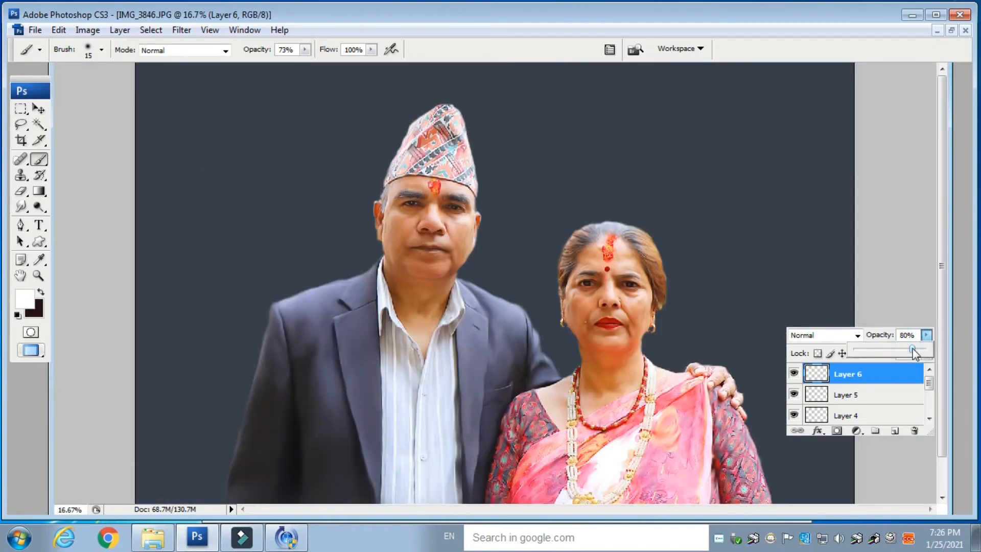
key("ctrl+plus")
key("ctrl+plus")
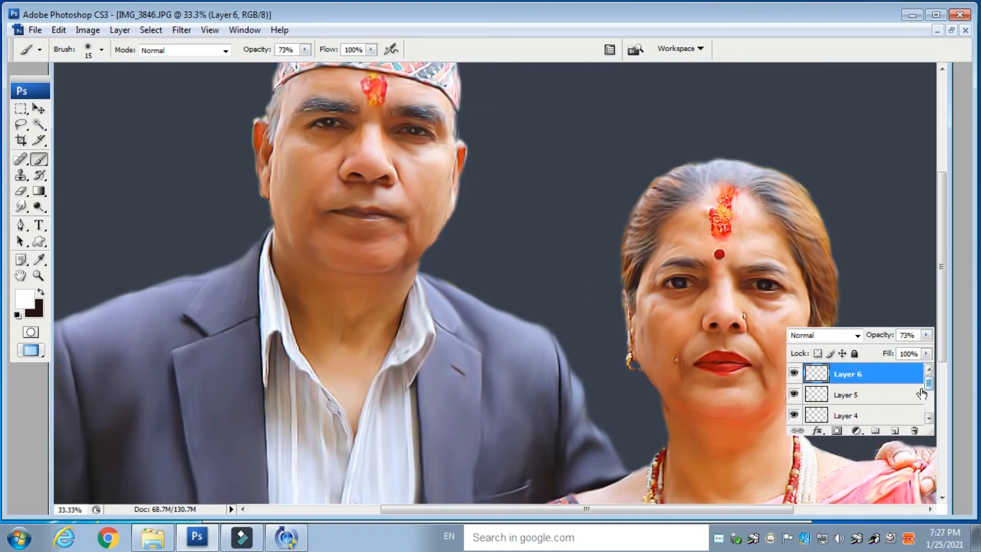
Step: Merge the painted eye layers, Layer 3 to Layer 6, into one layer
left_click(876, 392, "ctrl")
left_click_drag(929, 384, 928, 394)
left_click(871, 371, "ctrl")
left_click(864, 398, "ctrl")
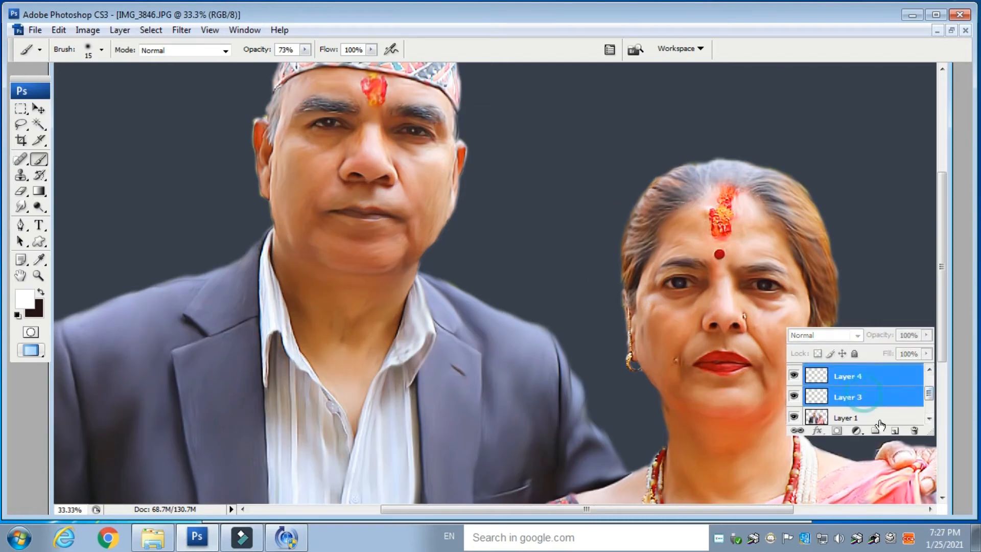
key("ctrl+e")
Step: Smudge the painted irises and highlights of the man's eyes at 26% strength
key("ctrl+plus")
key("ctrl+plus")
left_click_drag(255, 153, 388, 399)
left_click(21, 206)
key("ctrl+plus")
key("ctrl+plus")
left_click_drag(108, 166, 434, 360)
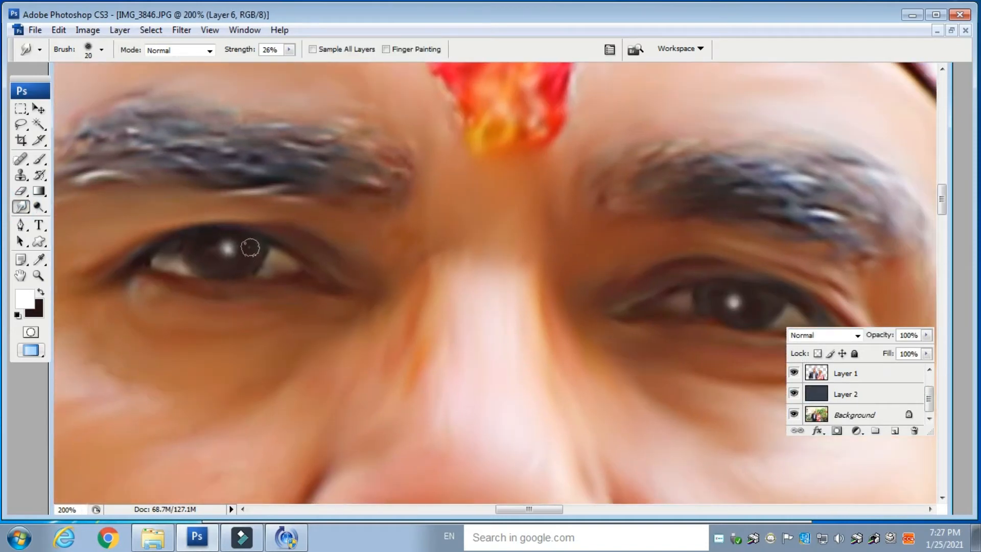
left_click_drag(506, 307, 187, 290)
left_click_drag(437, 281, 443, 286)
Step: Smudge the painted iris and highlight of the woman's eye nearer the man
left_click_drag(736, 422, 221, 240)
left_click_drag(715, 383, 230, 240)
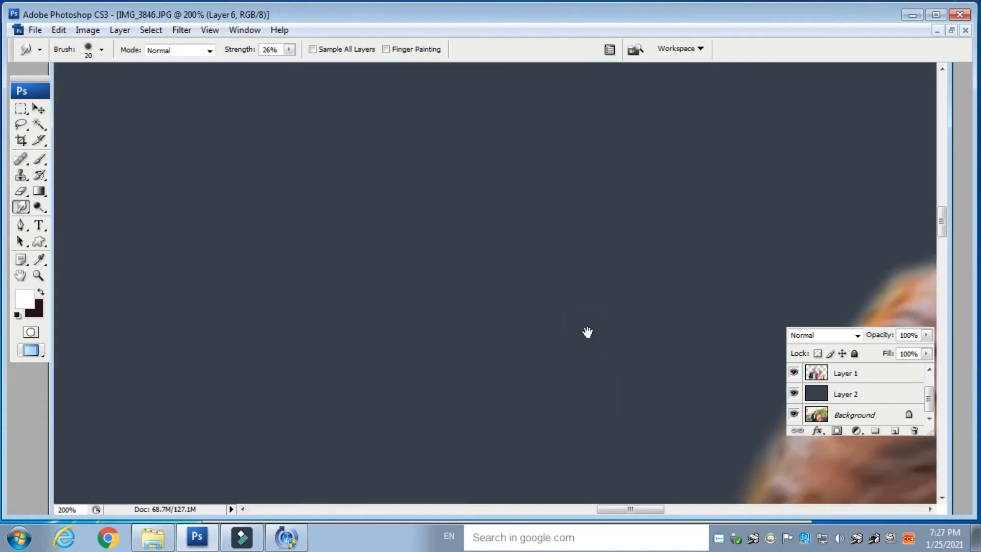
left_click_drag(848, 481, 223, 218)
left_click_drag(488, 495, 379, 180)
left_click_drag(288, 275, 296, 275)
left_click_drag(562, 311, 273, 240)
left_click_drag(199, 228, 367, 245)
left_click_drag(262, 226, 244, 240)
Step: Set the Smudge strength to 29% with a size 10 brush and soften the highlights in the woman's eyes
left_click(289, 50)
left_click(294, 63)
left_click(241, 217)
key("bracketleft")
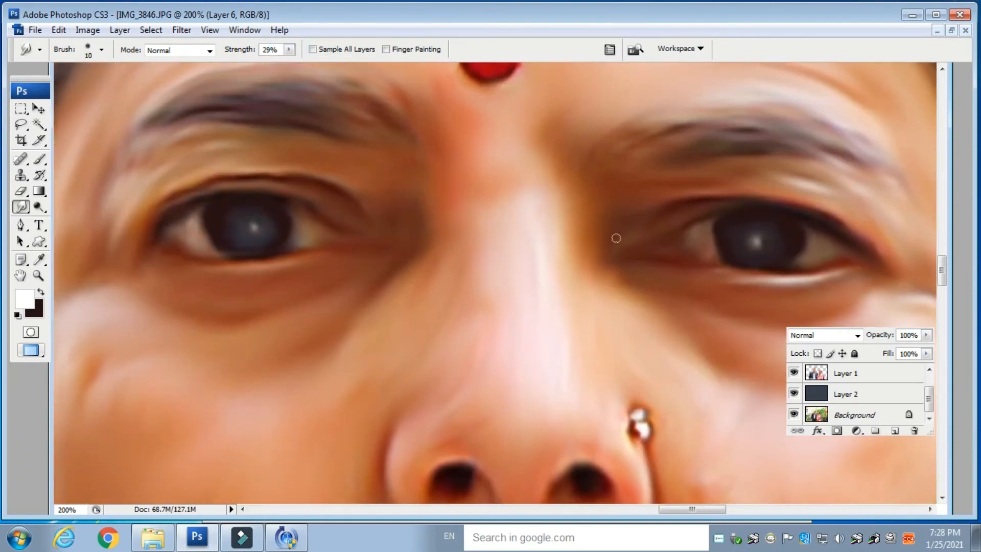
key("ctrl+minus")
key("ctrl+minus")
key("ctrl+minus")
key("ctrl+minus")
key("ctrl+plus")
key("ctrl+plus")
key("ctrl+plus")
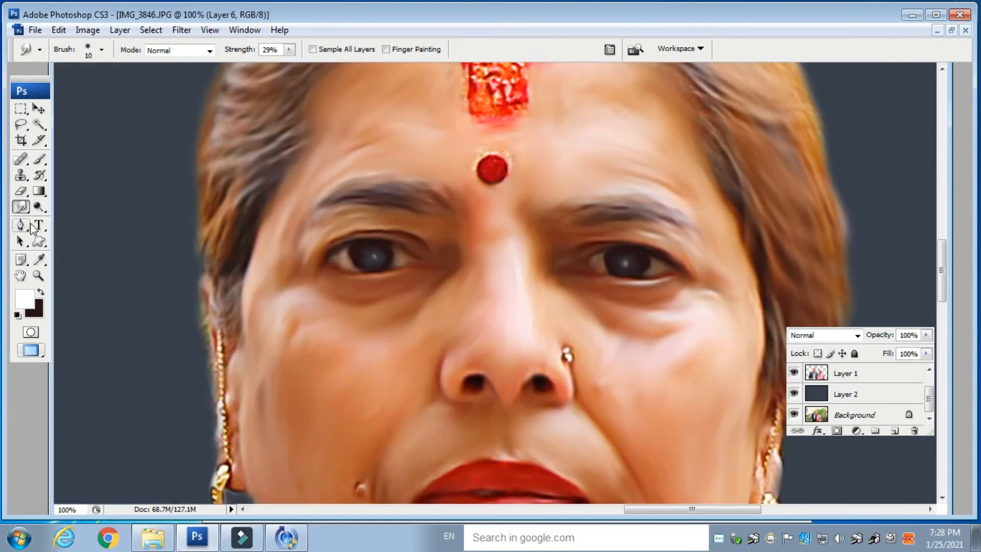
Step: Brush dark brown over the woman's iris highlight nearer the man and lower the eye layer's opacity to 59%
left_click(39, 159)
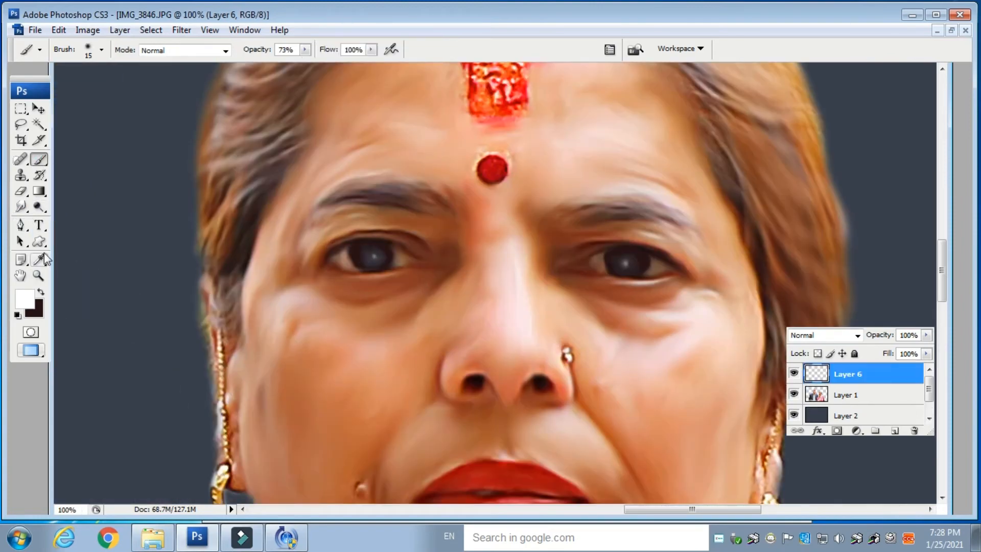
key("x")
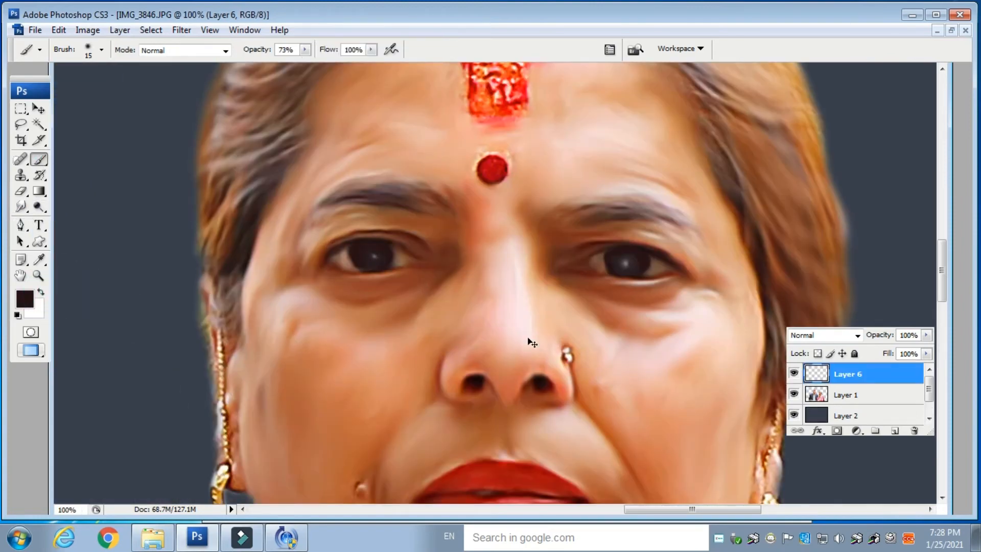
key("ctrl+minus")
key("ctrl+minus")
key("ctrl+minus")
left_click_drag(928, 337, 896, 351)
key("ctrl+plus")
key("ctrl+plus")
key("ctrl+minus")
key("ctrl+minus")
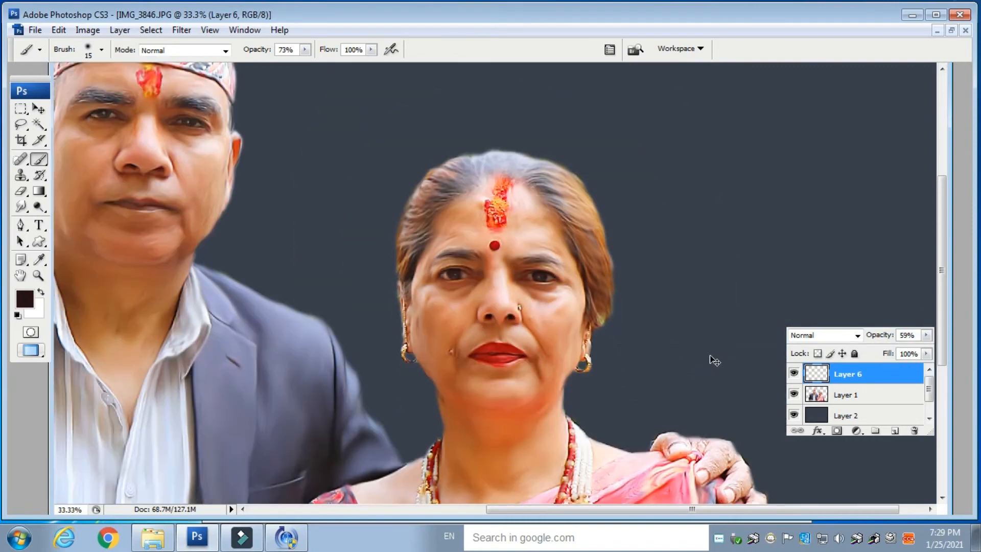
Step: Merge the painted eye layer with the couple's photo layer
key("ctrl+minus")
left_click(869, 399, "shift")
key("ctrl+e")
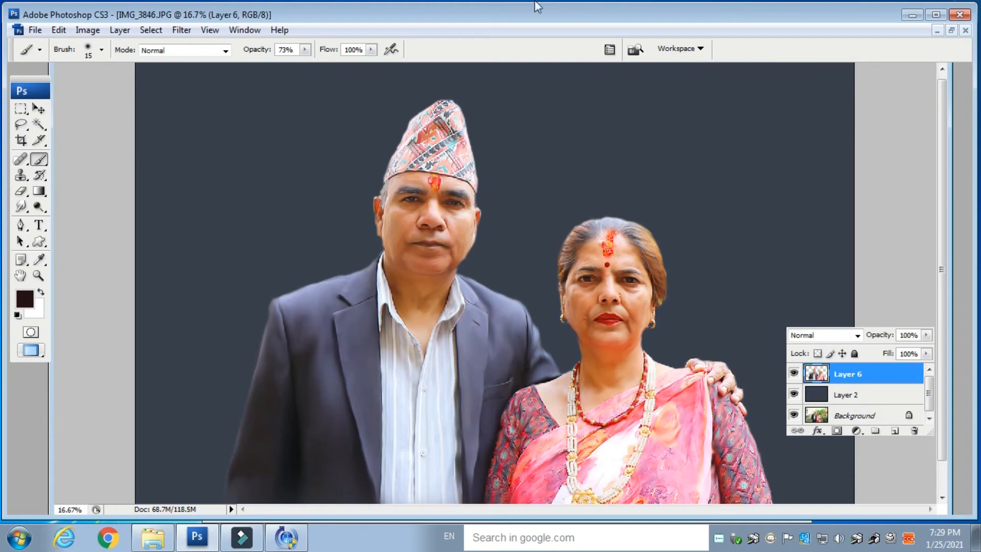
Step: Switch to the Eraser and choose a brush tip for it from the presets
key("ctrl+plus")
key("ctrl+plus")
key("ctrl+plus")
key("ctrl+minus")
key("ctrl+minus")
key("ctrl+minus")
key("e")
left_click(91, 54)
left_click(82, 95)
left_click(272, 125)
Step: Reduce the Eraser to size 50 and clean up the cut-out edges around the man's jaw and ears
key("ctrl+plus")
key("ctrl+plus")
key("ctrl+plus")
key("bracketleft")
key("bracketleft")
key("bracketleft")
key("bracketleft")
key("bracketleft")
key("bracketleft")
key("bracketleft")
key("bracketleft")
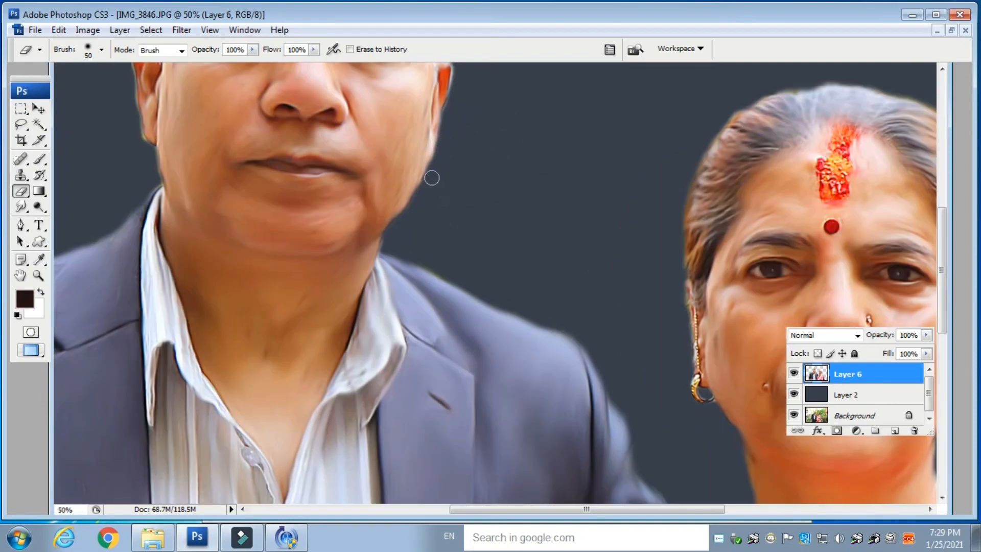
key("ctrl+minus")
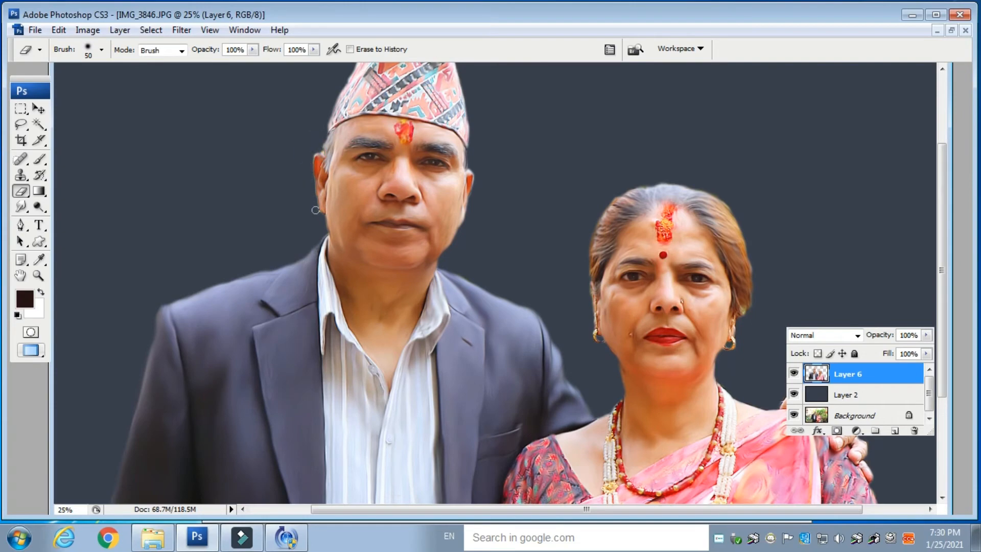
key("ctrl+minus")
key("ctrl+minus")
key("ctrl+plus")
key("ctrl+plus")
key("ctrl+plus")
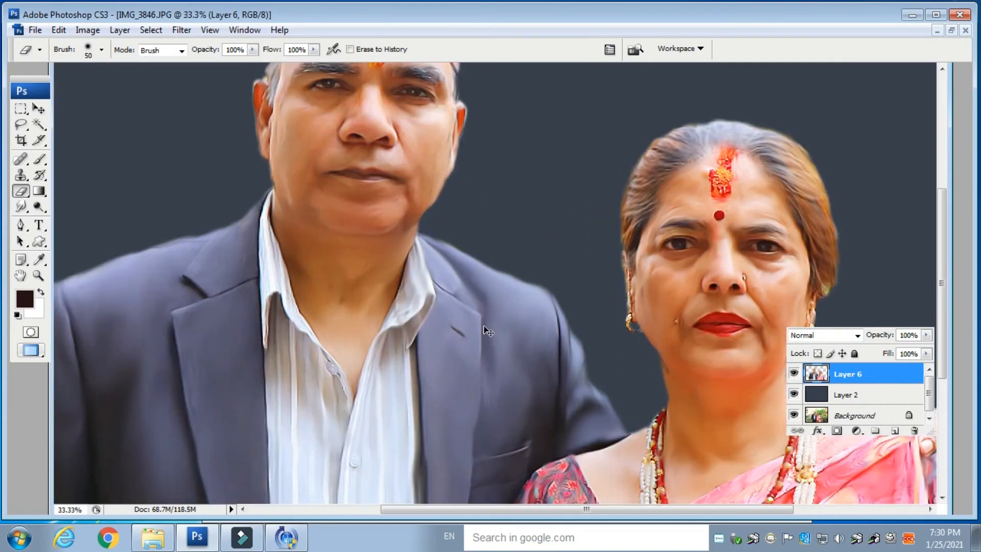
Step: Add a new layer in Color blend mode and choose a magenta-pink foreground colour
left_click(895, 431)
left_click(825, 335)
left_click(823, 305)
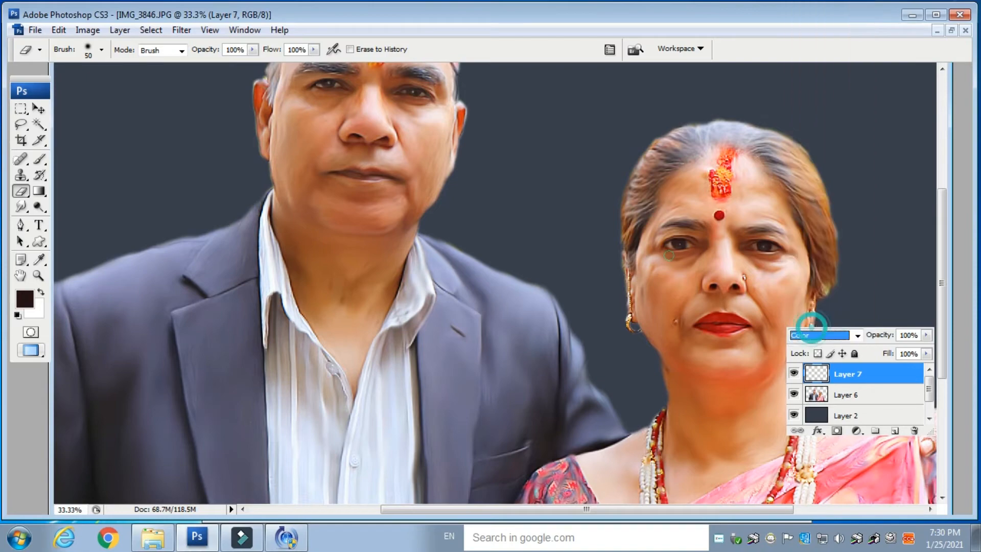
left_click(25, 299)
left_click(504, 157)
left_click(505, 149)
left_click(447, 172)
left_click(624, 121)
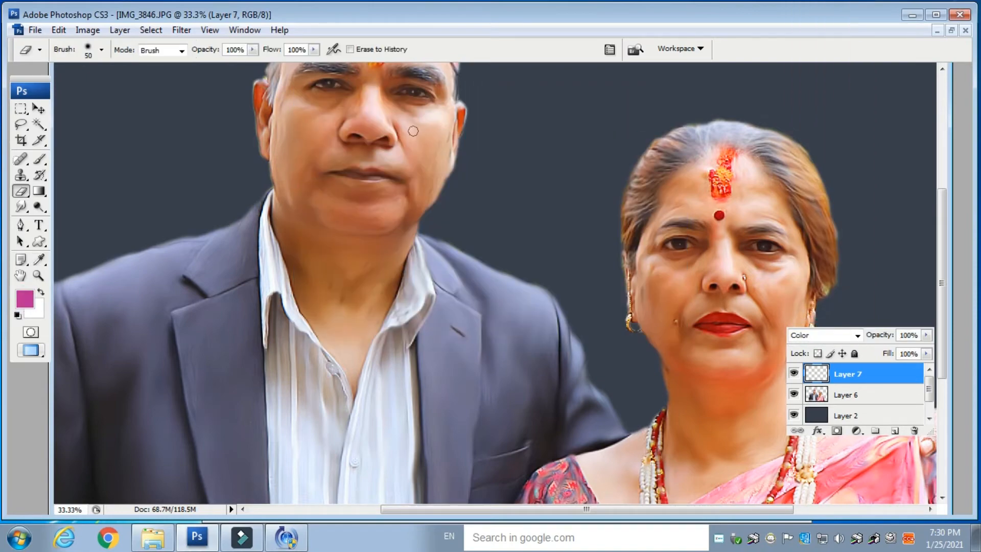
left_click(253, 50)
key("ctrl+minus")
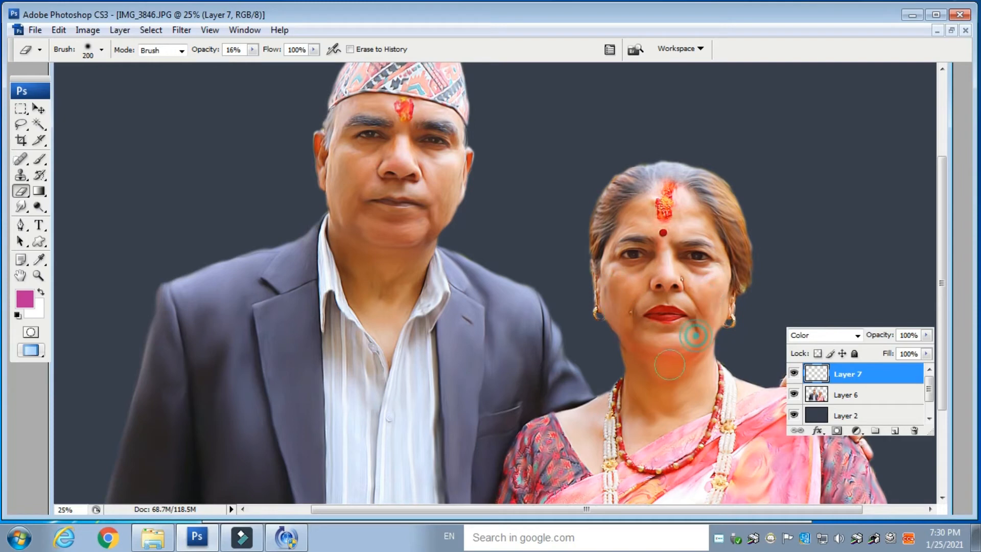
left_click(252, 49)
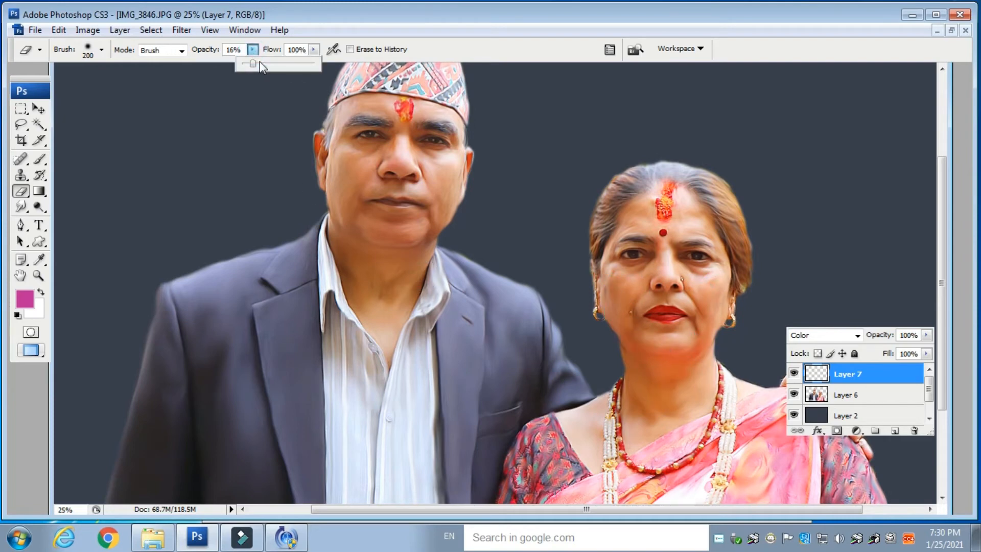
left_click(637, 347)
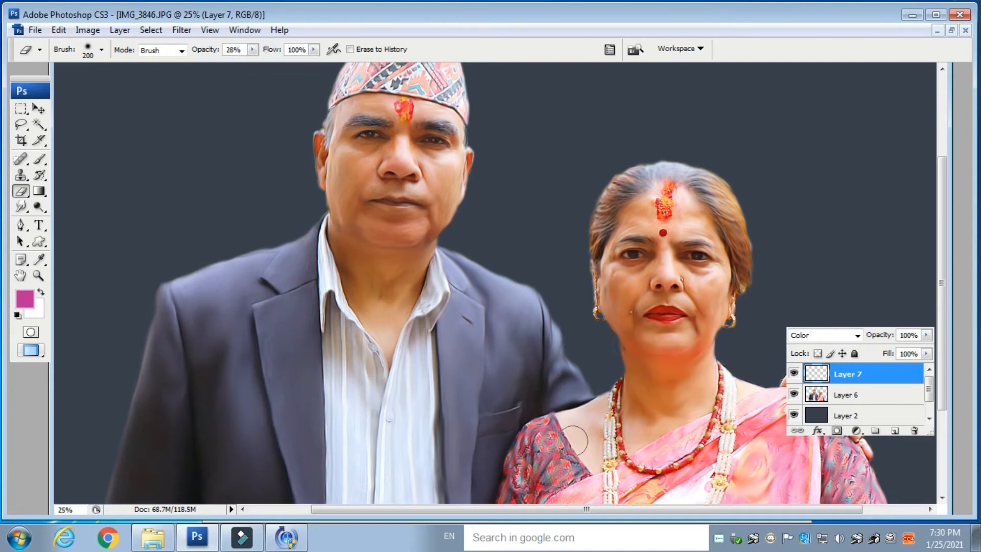
left_click(251, 50)
left_click_drag(252, 64, 266, 64)
left_click(581, 446)
Step: Switch to the Brush tool at 21% opacity and enlarge its tip to size 300
left_click(38, 159)
left_click(305, 50)
left_click(164, 159)
key("bracketright")
key("bracketright")
key("bracketright")
key("bracketright")
key("bracketright")
key("bracketright")
key("bracketright")
key("bracketright")
key("bracketright")
key("bracketright")
key("bracketright")
key("bracketright")
key("bracketright")
key("bracketright")
key("bracketright")
Step: Tint the woman's cheeks, neck, shoulders and forehead and the man's cheeks with magenta-pink on the Color layer
left_click_drag(703, 293, 713, 285)
left_click_drag(621, 276, 625, 281)
left_click_drag(662, 387, 603, 448)
left_click_drag(702, 398, 748, 396)
left_click_drag(629, 217, 715, 223)
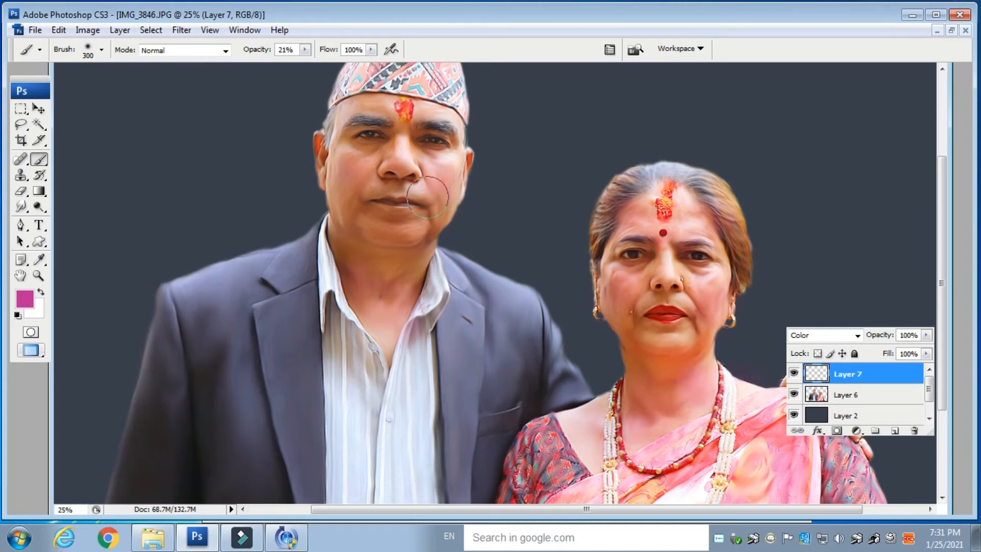
Step: Brush faint magenta-pink over the man's shirt and jacket on the Color layer
left_click_drag(430, 440, 442, 319)
left_click_drag(476, 312, 473, 376)
left_click_drag(271, 351, 326, 465)
left_click_drag(679, 408, 569, 391)
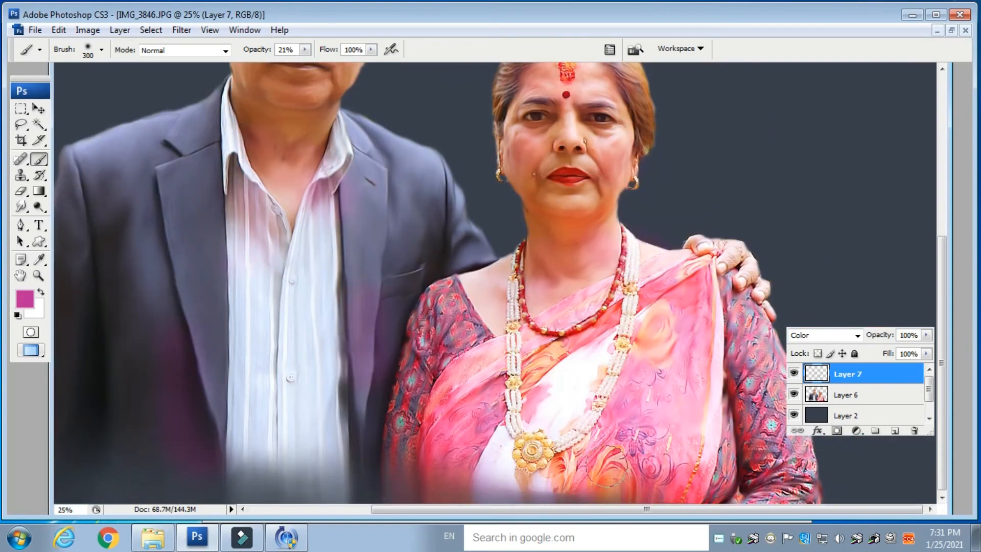
scroll(616, 332, "up", 5)
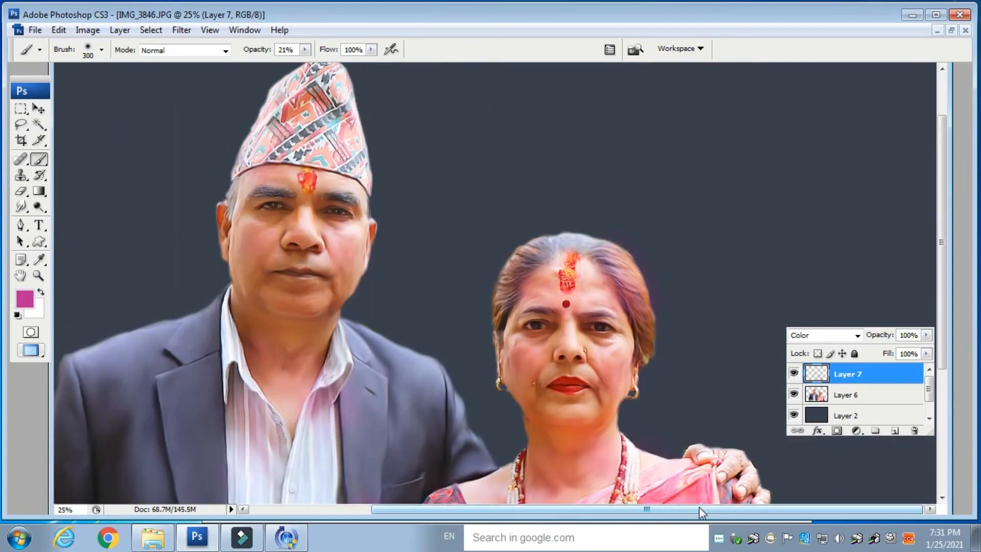
Step: Load the couple's outline as a selection, tint the woman's hair and the man's cap pink, and lower the tint layer's opacity to 32%
left_click(817, 395, "ctrl")
mouse_move(527, 293)
left_mouse_down()
mouse_move(547, 258)
mouse_move(622, 271)
left_mouse_up()
left_click_drag(245, 173, 293, 84)
left_click_drag(926, 335, 875, 351)
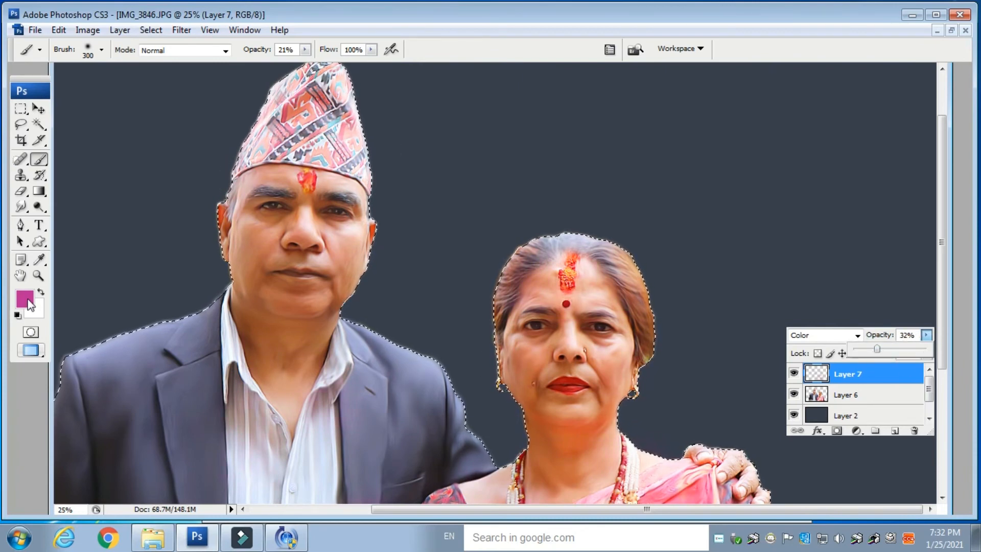
Step: Choose the yellow-green b2e14f as foreground colour and brush it lightly over the man's and the woman's faces
left_click(25, 298)
left_click(503, 269)
left_click(425, 147)
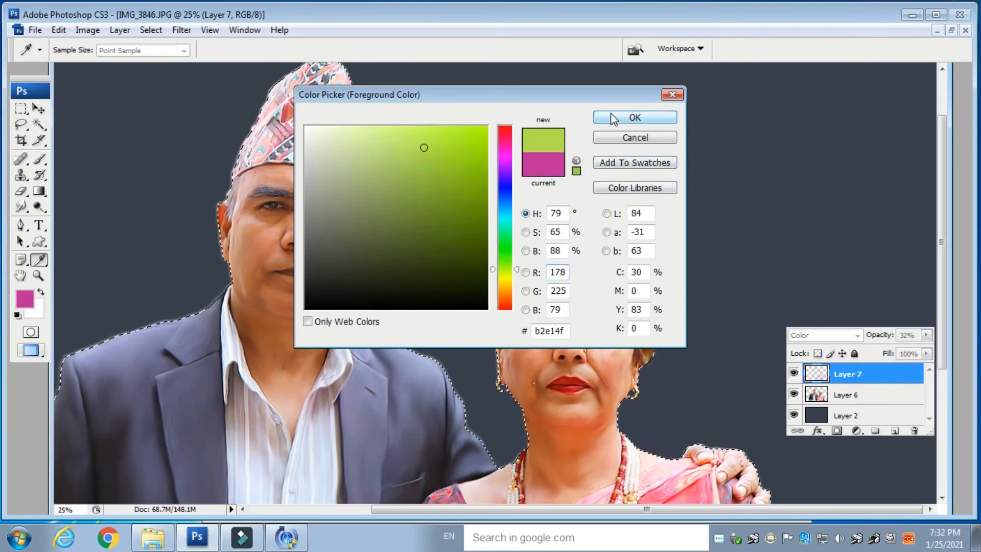
left_click(614, 118)
mouse_move(313, 210)
left_mouse_down()
mouse_move(285, 213)
mouse_move(257, 241)
left_mouse_up()
mouse_move(573, 320)
left_mouse_down()
mouse_move(597, 437)
mouse_move(515, 375)
mouse_move(566, 367)
mouse_move(660, 316)
mouse_move(536, 251)
mouse_move(488, 290)
left_mouse_up()
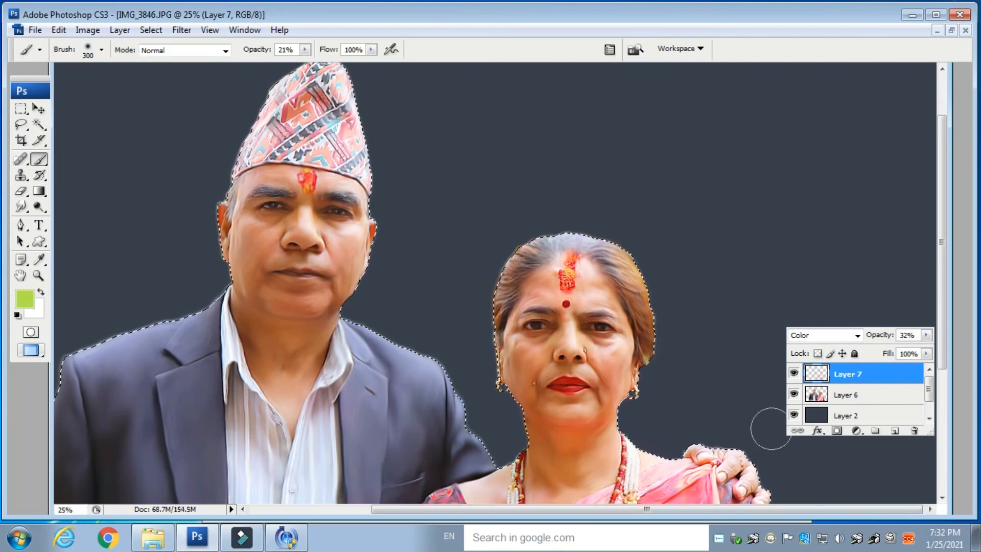
Step: Add a new layer in Color blend mode and tint the woman's hair and the man's cap yellow-green
key("ctrl+minus")
key("ctrl+minus")
key("ctrl+plus")
key("ctrl+plus")
key("ctrl+plus")
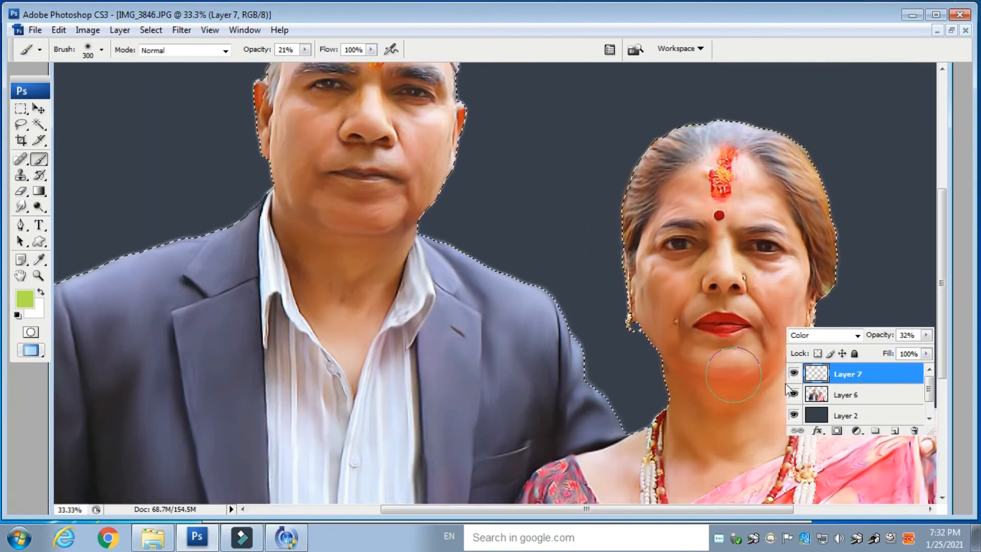
key("ctrl+minus")
key("ctrl+minus")
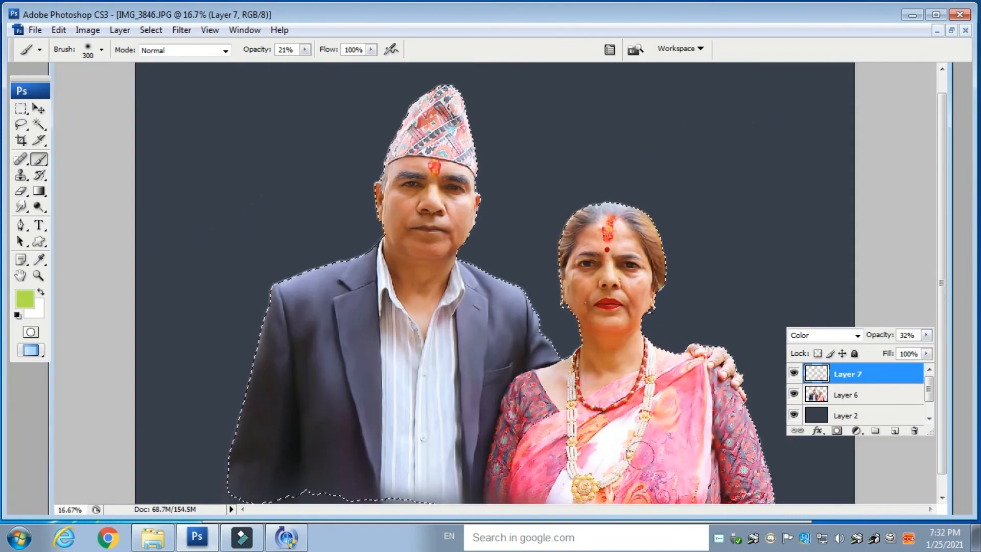
left_click(894, 430)
left_click(857, 335)
left_click(818, 329)
mouse_move(652, 268)
left_mouse_down()
mouse_move(649, 247)
mouse_move(581, 218)
left_mouse_up()
left_click_drag(430, 117, 454, 140)
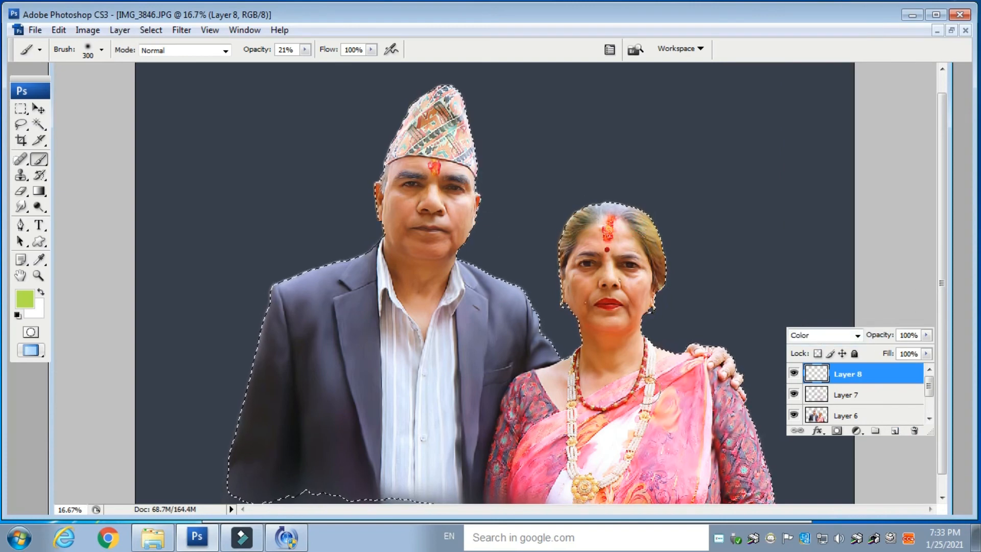
Step: Deselect the couple's outline and merge both tint layers into the couple's photo layer
key("ctrl+d")
left_click(879, 415, "ctrl")
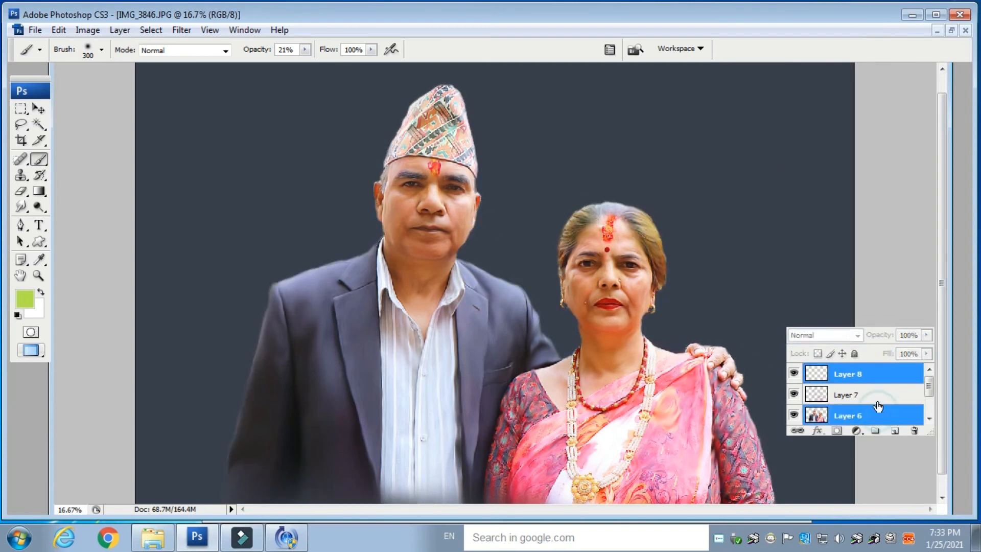
left_click(881, 397, "ctrl")
left_click(881, 416, "ctrl")
key("ctrl+e")
key("ctrl+e")
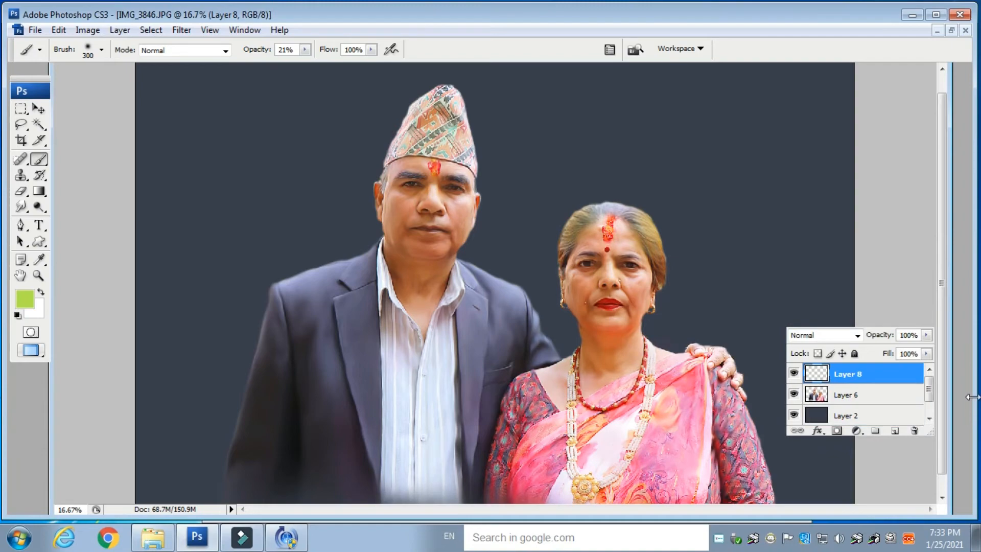
Step: Examine the merged colour tints on the couple both close up and as a whole
key("ctrl+plus")
key("ctrl+plus")
key("ctrl+plus")
key("ctrl+minus")
key("ctrl+minus")
key("ctrl+minus")
key("ctrl+plus")
key("ctrl+plus")
key("ctrl+plus")
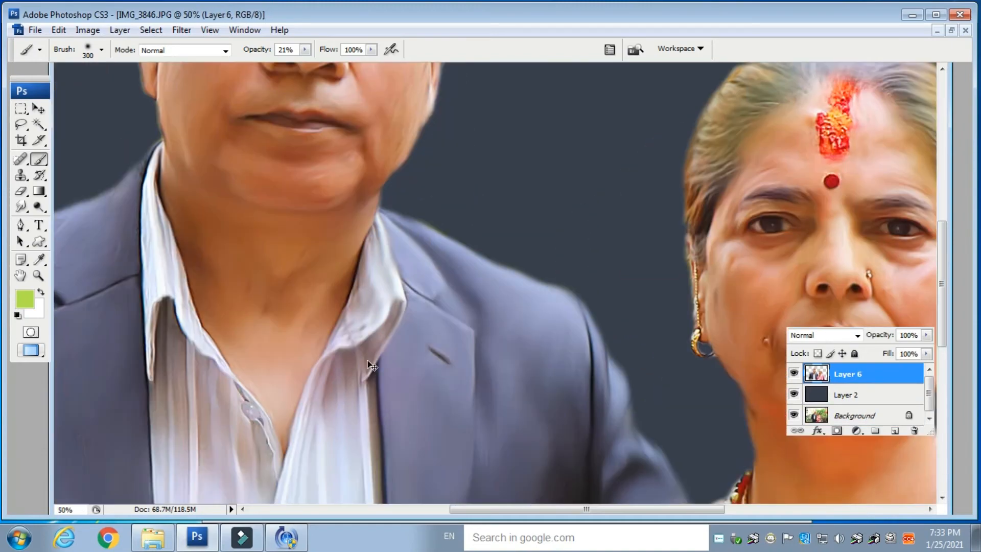
Step: Switch to the Smudge tool at 24% strength and pick the size 93 brush tip for the man's face
left_click_drag(295, 168, 437, 357)
key("r")
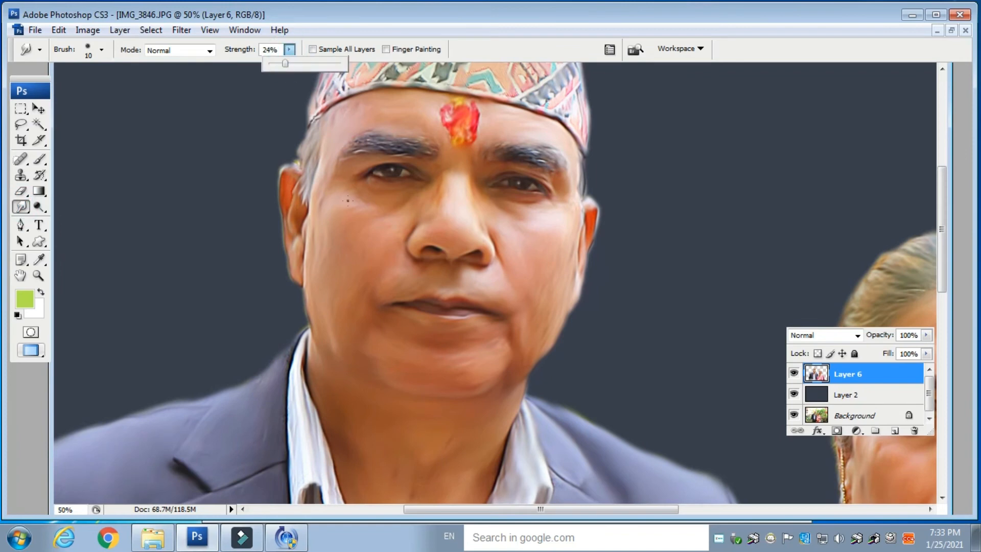
left_click(101, 49)
left_click(46, 90)
left_click(247, 135)
key("ctrl+plus")
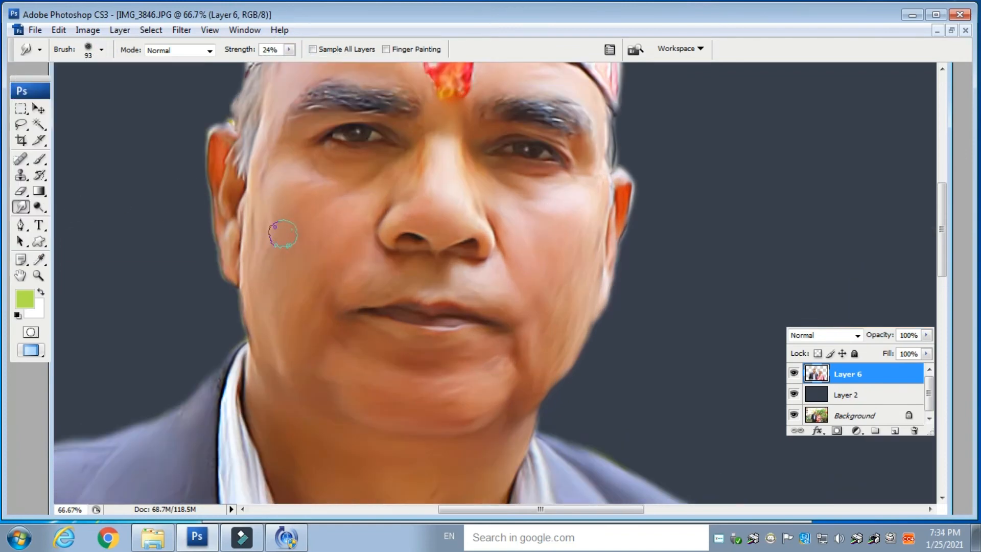
Step: Smudge the skin smooth under the man's eyes and across his cheeks, chin and nose
left_click_drag(292, 186, 357, 177)
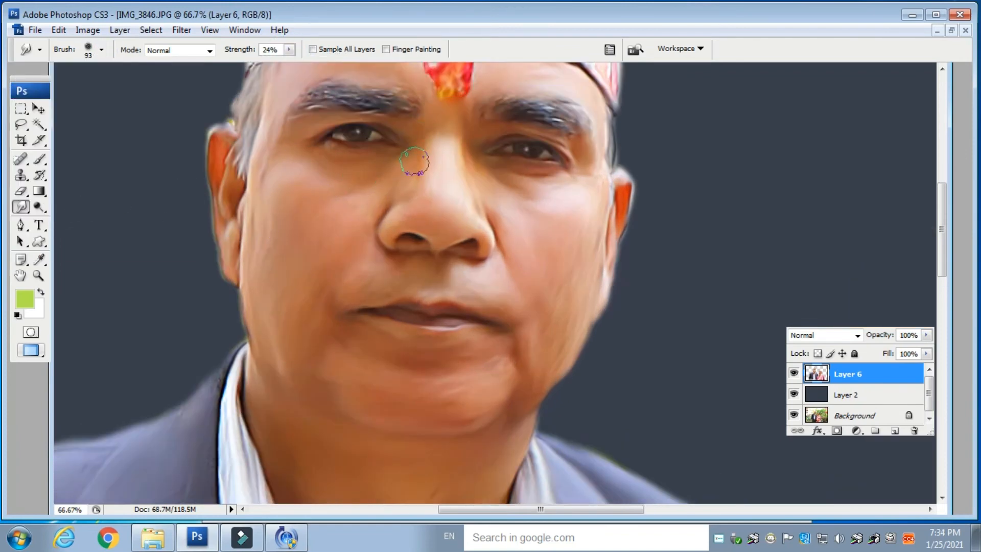
left_click_drag(266, 168, 325, 229)
left_click_drag(251, 208, 254, 309)
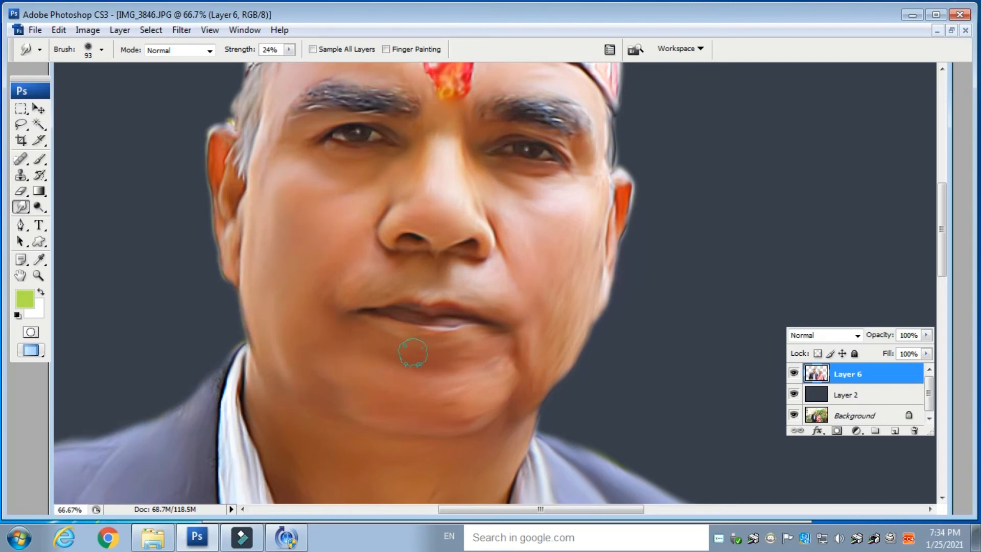
left_click_drag(466, 379, 341, 317)
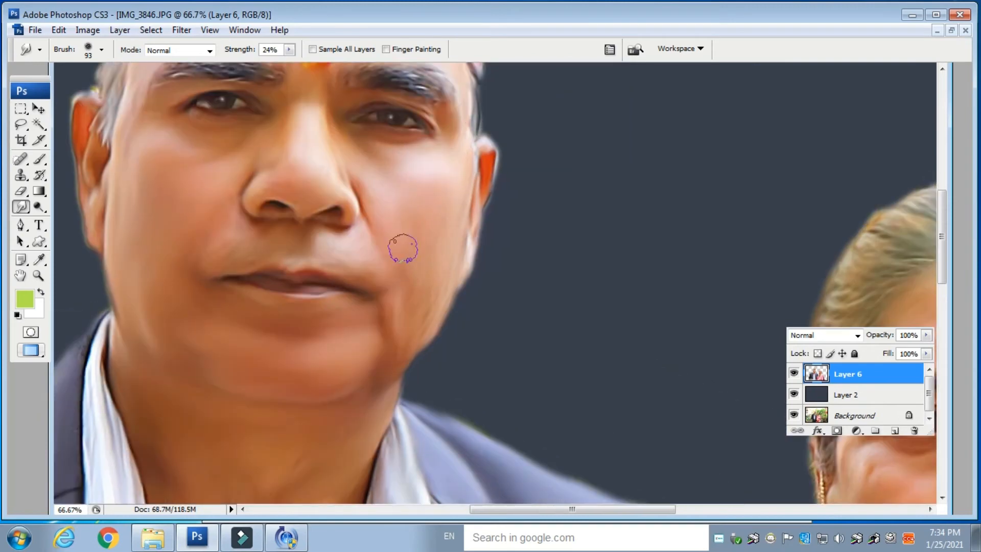
left_click_drag(403, 249, 382, 183)
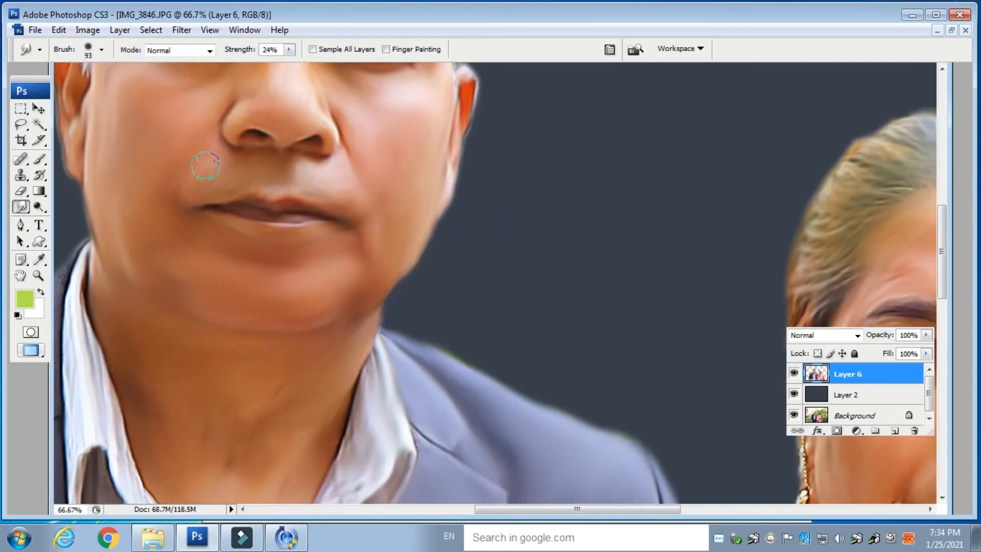
scroll(275, 164, "up", 3)
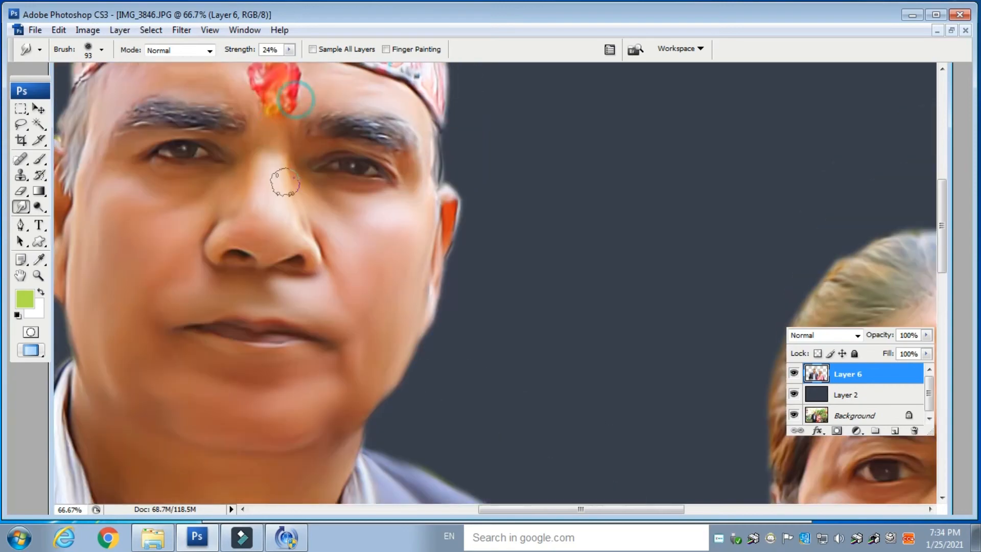
scroll(175, 257, "down", 3)
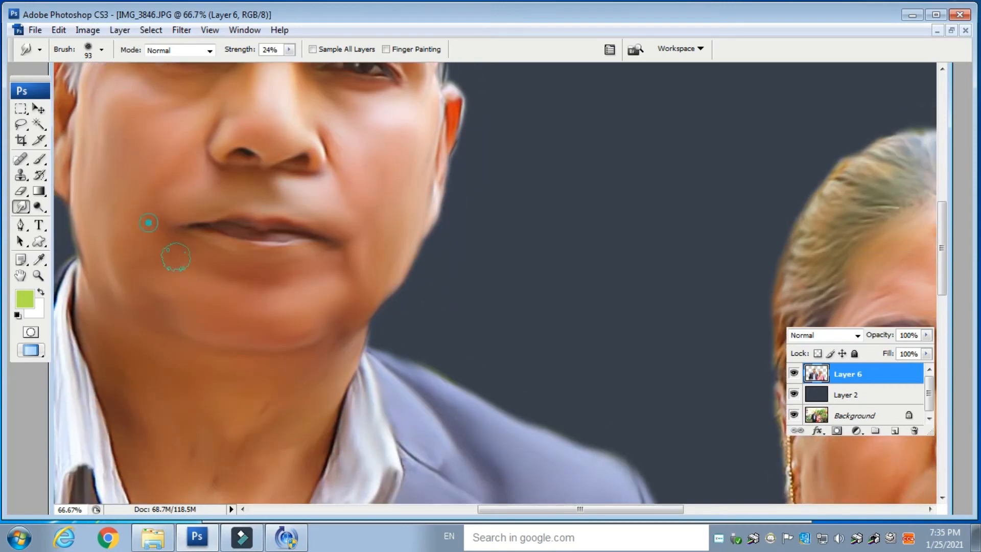
Step: Smudge the skin of the man's neck, forehead and temple smooth
scroll(300, 272, "down", 3)
left_click_drag(146, 220, 127, 276)
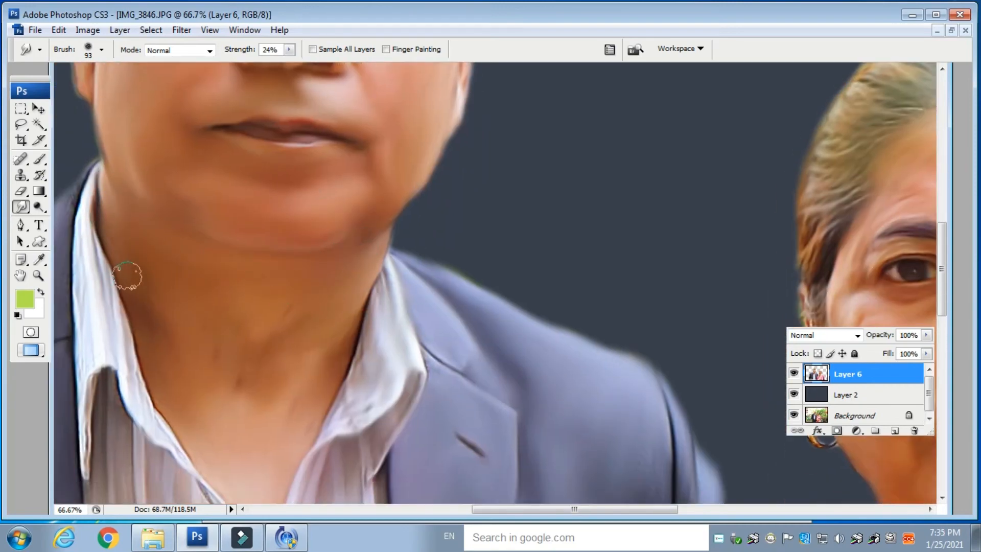
scroll(314, 338, "down", 4)
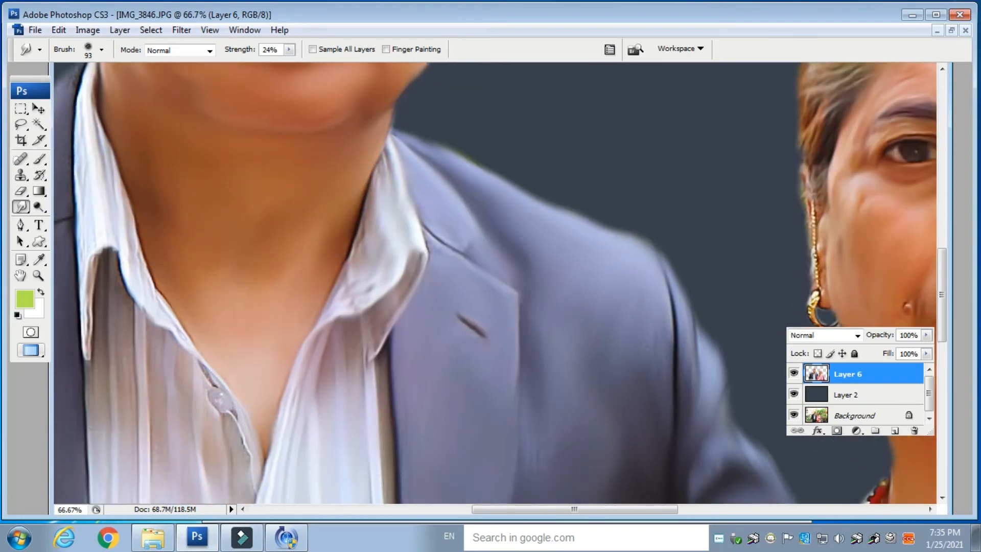
scroll(303, 332, "up", 12)
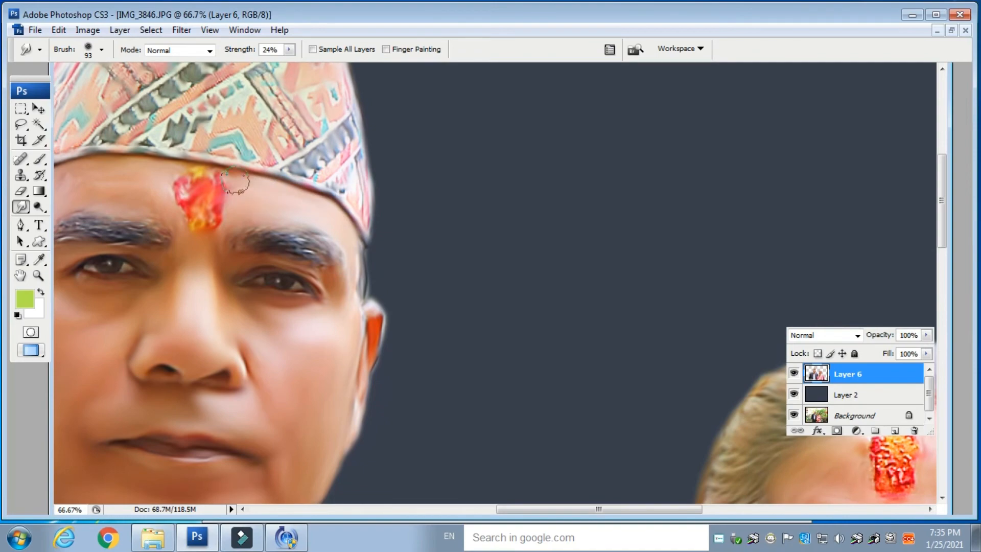
scroll(145, 170, "left", 5)
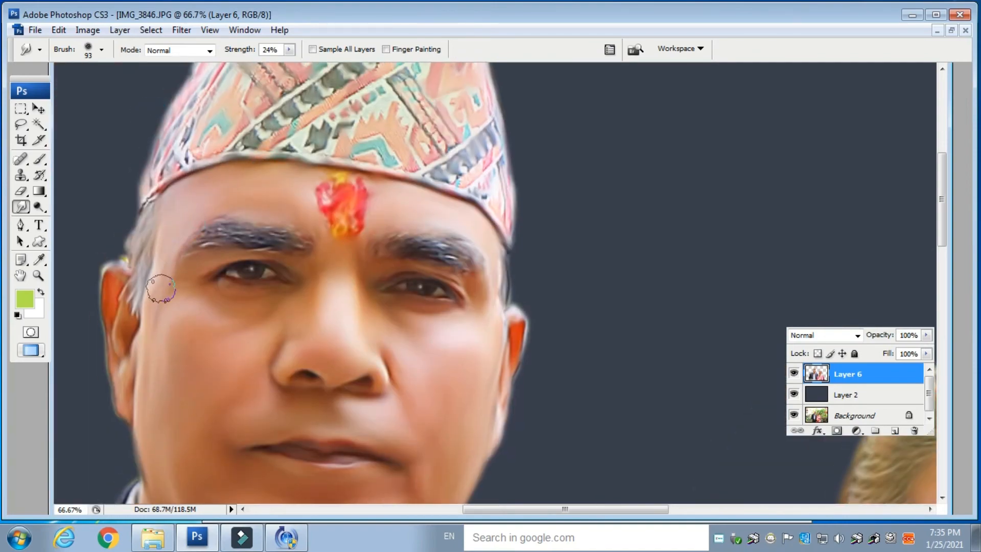
Step: Smudge the skin smooth on the woman's forehead, cheek and around her mouth
scroll(416, 363, "down", 6)
scroll(416, 363, "right", 10)
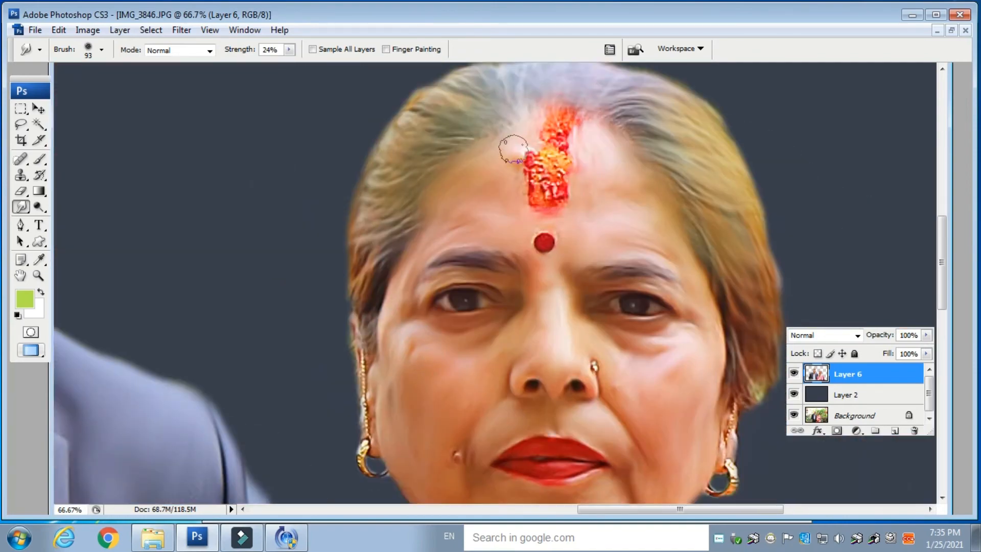
scroll(450, 225, "down", 3)
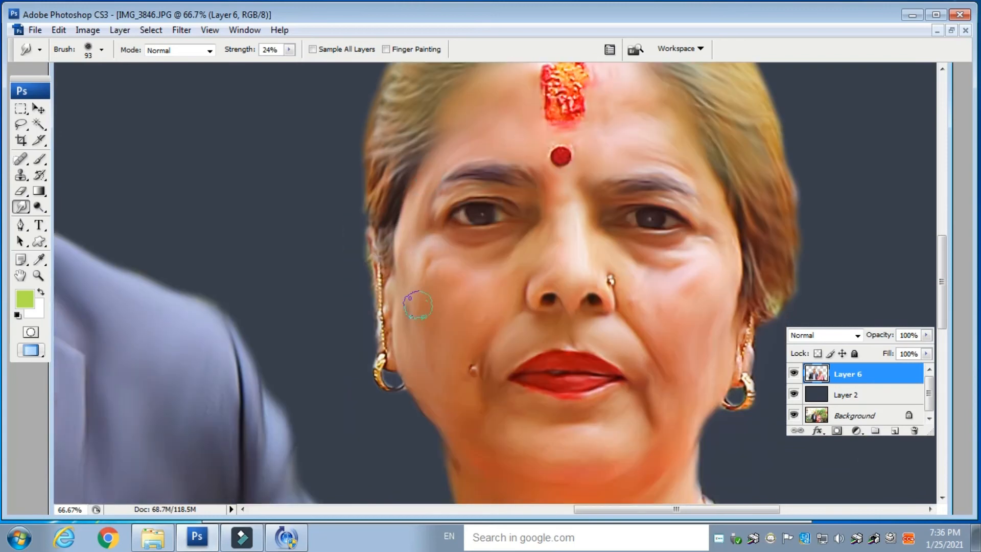
scroll(442, 277, "down", 3)
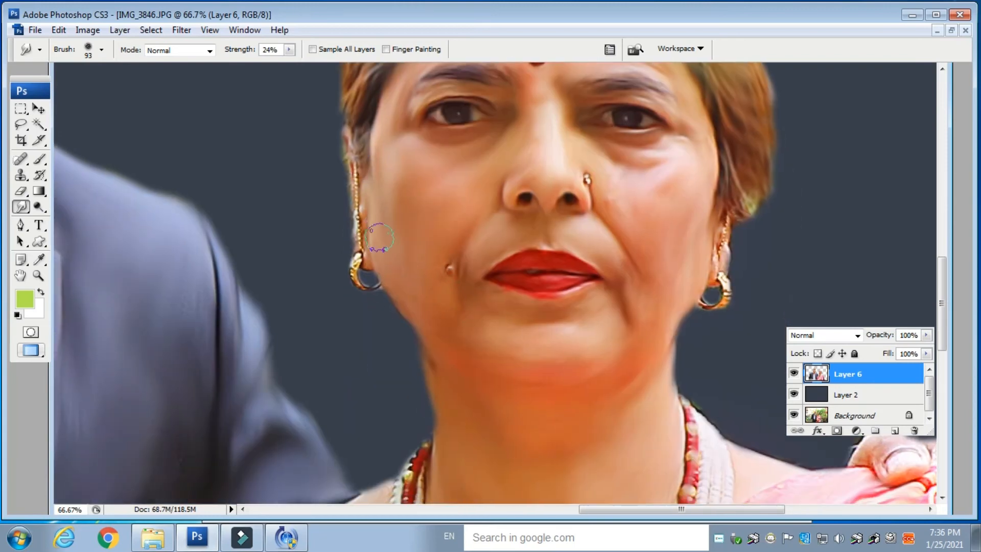
mouse_move(490, 240)
left_mouse_down()
mouse_move(594, 243)
mouse_move(483, 246)
mouse_move(485, 232)
mouse_move(468, 274)
left_mouse_up()
Step: Reduce the Smudge brush to size 70 and smooth the woman's chin, under-eye area and the cheek beside her nose ring
key("bracketleft")
key("bracketleft")
key("bracketleft")
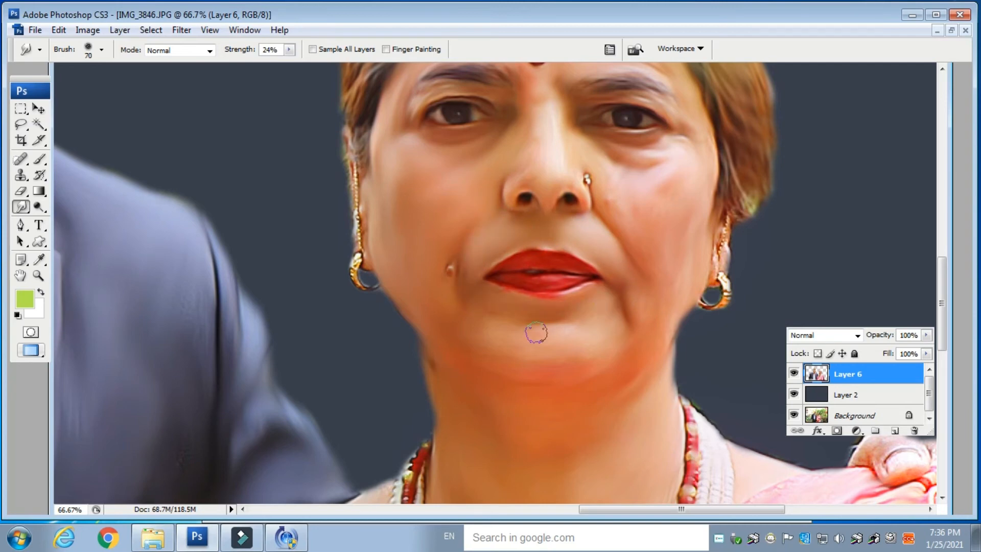
scroll(619, 296, "up", 3)
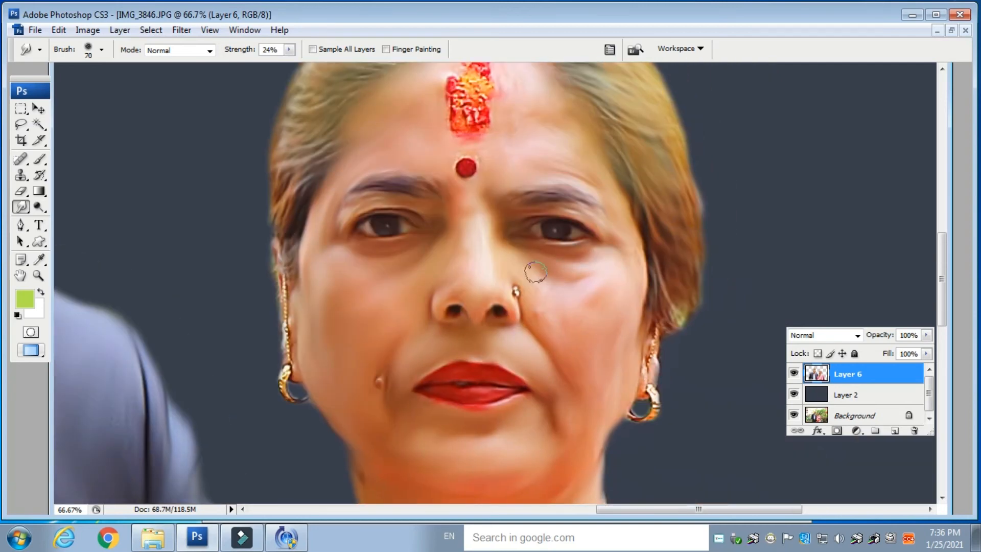
scroll(629, 375, "down", 3)
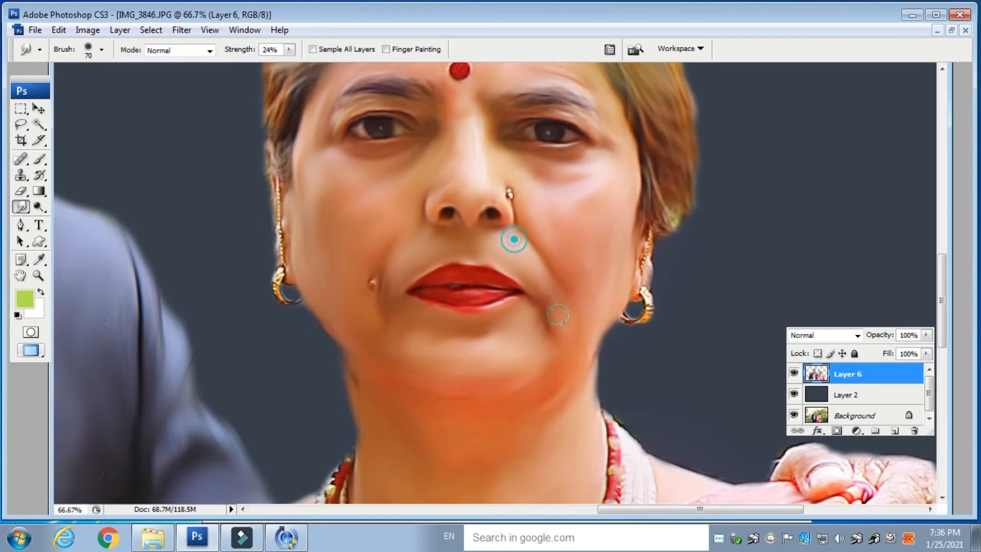
Step: Enlarge the Smudge brush to size 100 and smooth the skin of the woman's neck
scroll(529, 374, "down", 3)
key("bracketright")
key("bracketright")
key("bracketright")
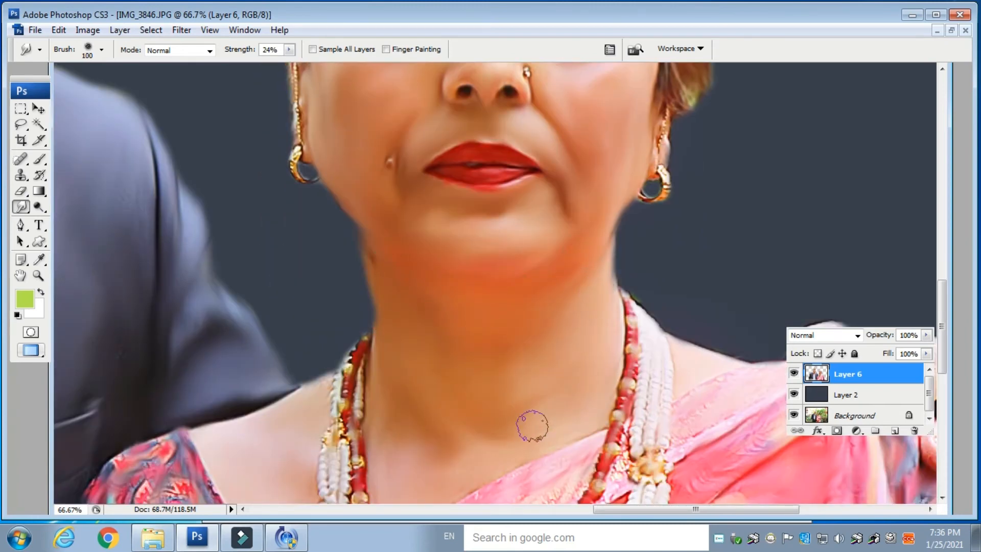
scroll(369, 399, "down", 4)
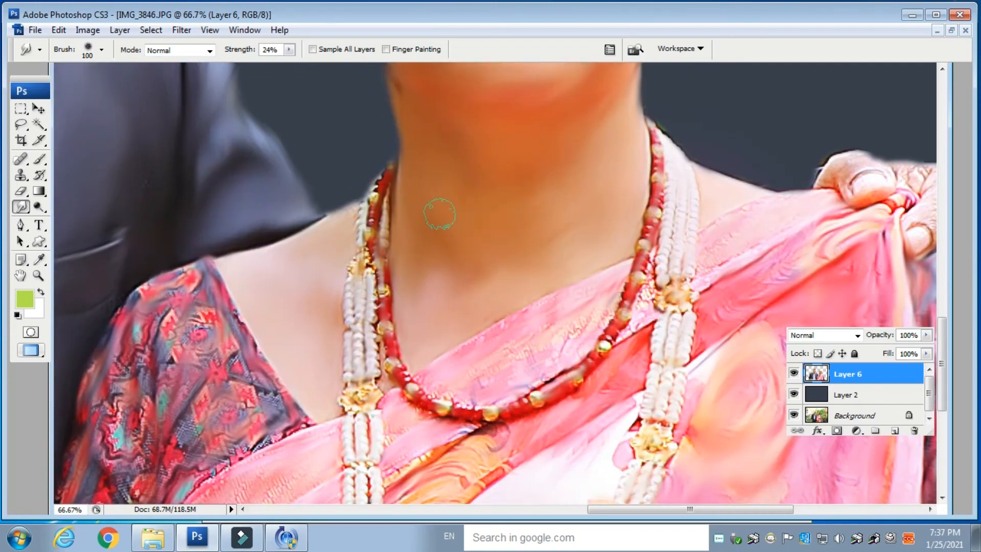
scroll(326, 420, "up", 10)
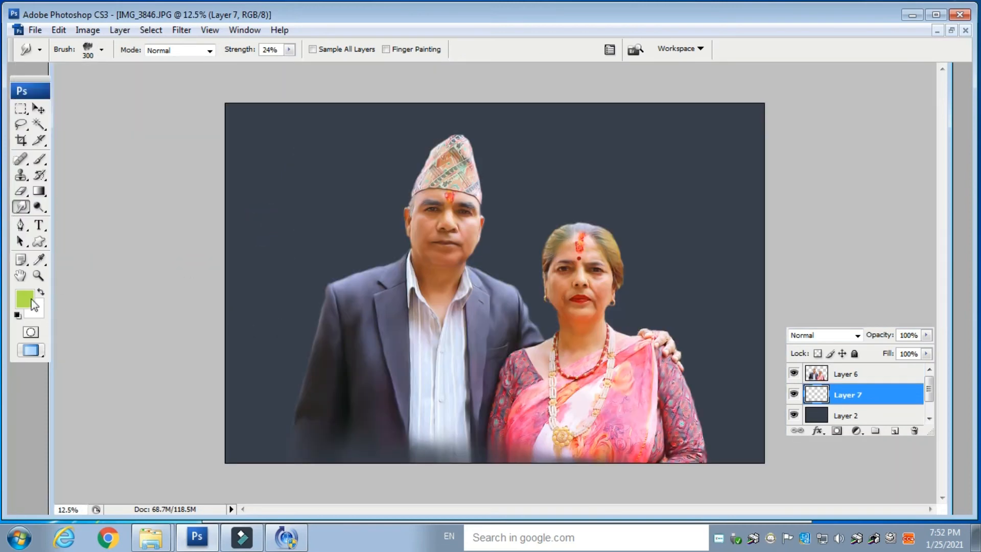
Step: Paint green patches around the couple on Layer 7 with the 300 px textured brush at 21% opacity
left_click(41, 161)
left_click(102, 50)
left_click(80, 236)
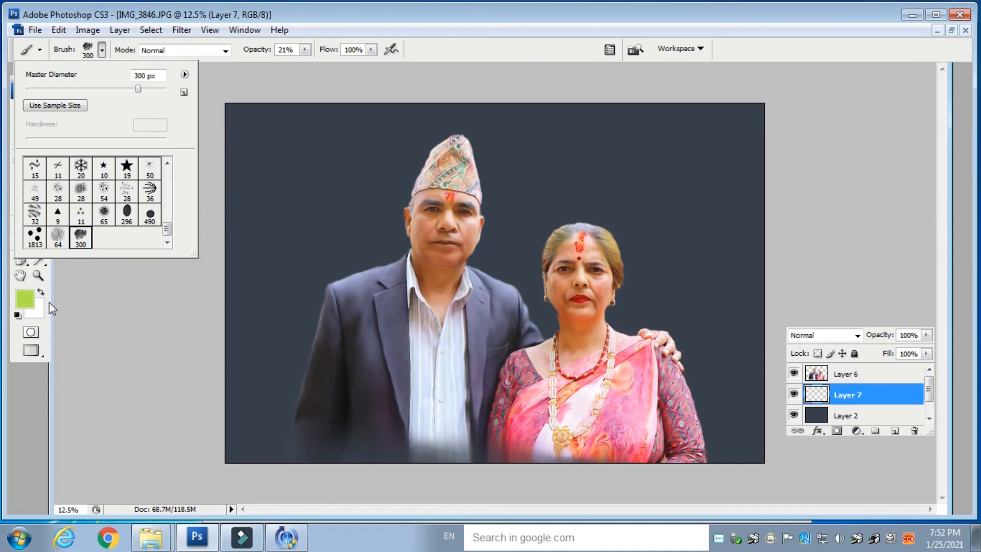
left_click(305, 237)
key("ctrl+plus")
mouse_move(339, 245)
left_mouse_down()
mouse_move(219, 404)
mouse_move(357, 148)
mouse_move(491, 153)
mouse_move(543, 280)
mouse_move(682, 187)
mouse_move(720, 322)
left_mouse_up()
key("ctrl+minus")
mouse_move(623, 286)
left_mouse_down()
mouse_move(592, 307)
mouse_move(635, 402)
mouse_move(630, 300)
left_mouse_up()
Step: Sample a dark purple and a tan tone from the couple and brush both over the background on Layer 7
left_click(412, 338, "alt")
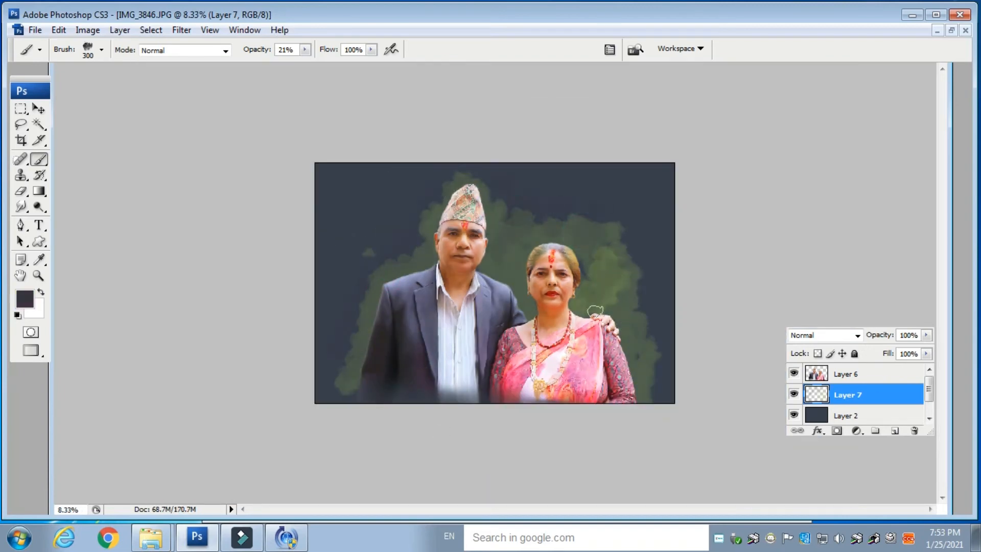
mouse_move(599, 338)
left_mouse_down()
mouse_move(594, 283)
mouse_move(643, 368)
mouse_move(638, 235)
mouse_move(592, 230)
mouse_move(511, 181)
mouse_move(408, 195)
mouse_move(362, 237)
mouse_move(346, 351)
mouse_move(398, 234)
mouse_move(433, 197)
mouse_move(554, 241)
mouse_move(412, 279)
left_mouse_up()
left_click(575, 256, "alt")
mouse_move(524, 248)
left_mouse_down()
mouse_move(500, 269)
mouse_move(432, 190)
mouse_move(623, 173)
mouse_move(585, 398)
mouse_move(293, 193)
mouse_move(339, 217)
mouse_move(370, 394)
mouse_move(411, 396)
left_mouse_up()
mouse_move(627, 258)
left_mouse_down()
mouse_move(527, 166)
mouse_move(450, 186)
mouse_move(648, 390)
mouse_move(609, 307)
left_mouse_up()
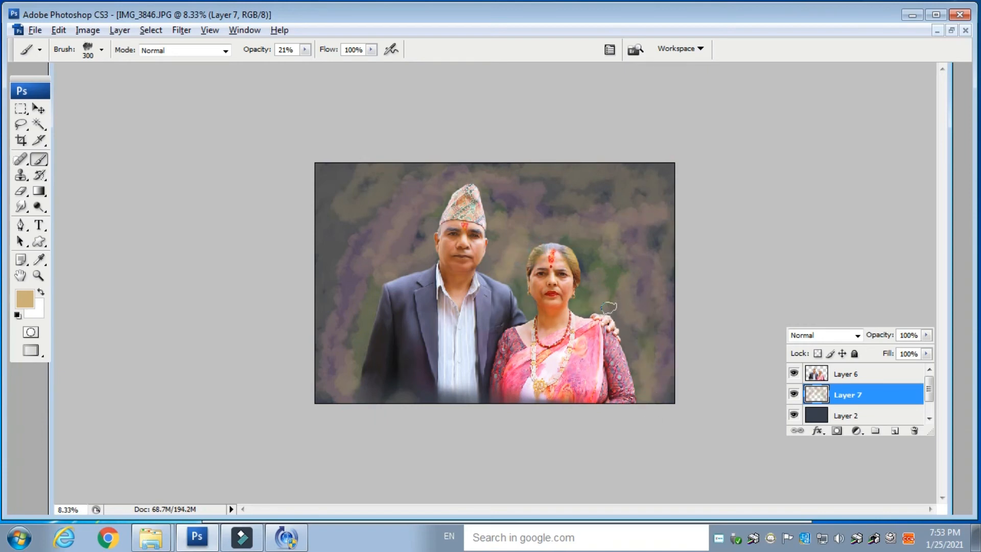
Step: Add a new layer above Layer 6 and paint a tan mist across the lower edge of the couple
left_click(880, 374)
left_click(895, 431)
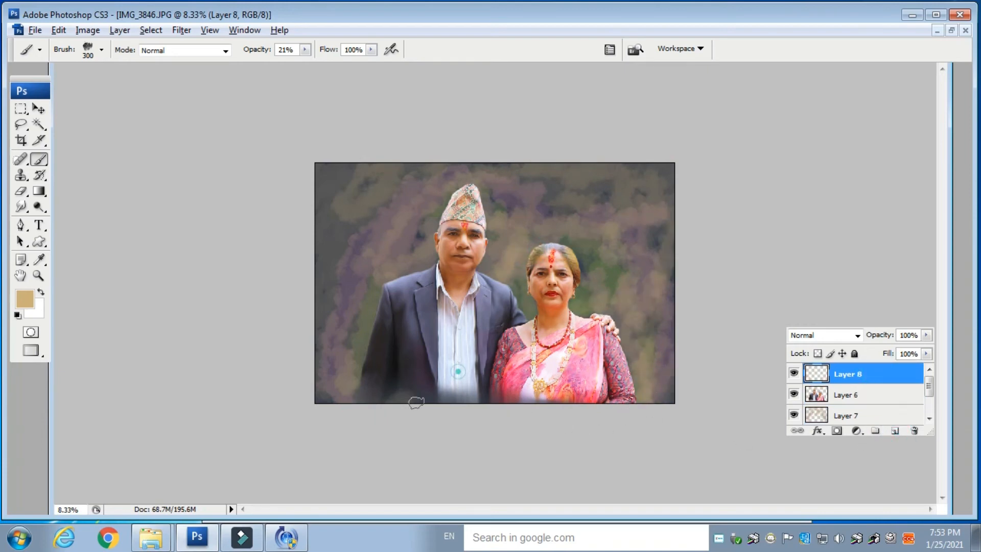
mouse_move(600, 369)
left_mouse_down()
mouse_move(586, 411)
mouse_move(642, 402)
mouse_move(582, 403)
mouse_move(528, 385)
mouse_move(359, 420)
left_mouse_up()
Step: Set the foreground colour to crimson pink and paint along the photo's lower edge with a size 900 brush
left_click(24, 298)
left_click(544, 141)
left_click(634, 117)
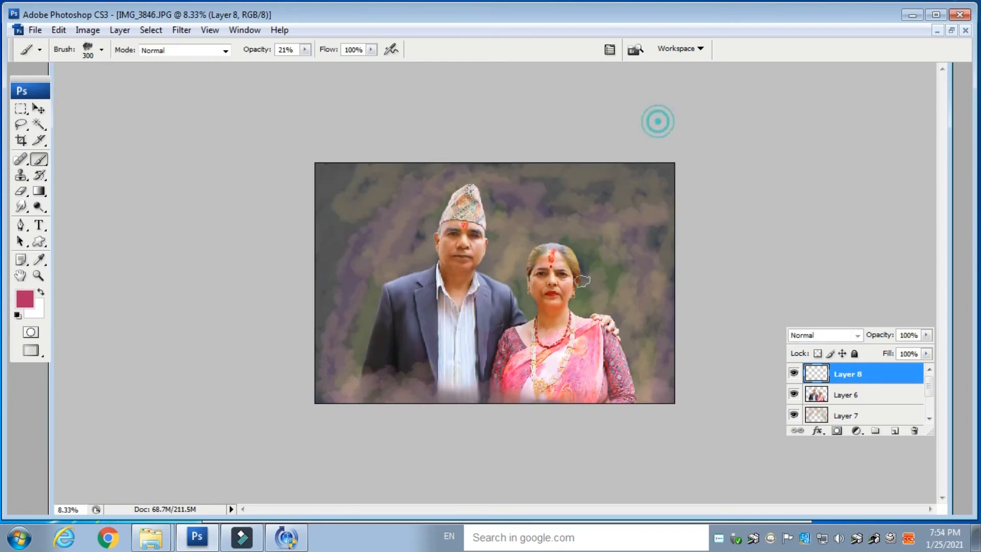
key("bracketright")
mouse_move(537, 412)
left_mouse_down()
mouse_move(334, 402)
mouse_move(436, 422)
mouse_move(399, 384)
mouse_move(592, 394)
mouse_move(685, 419)
left_mouse_up()
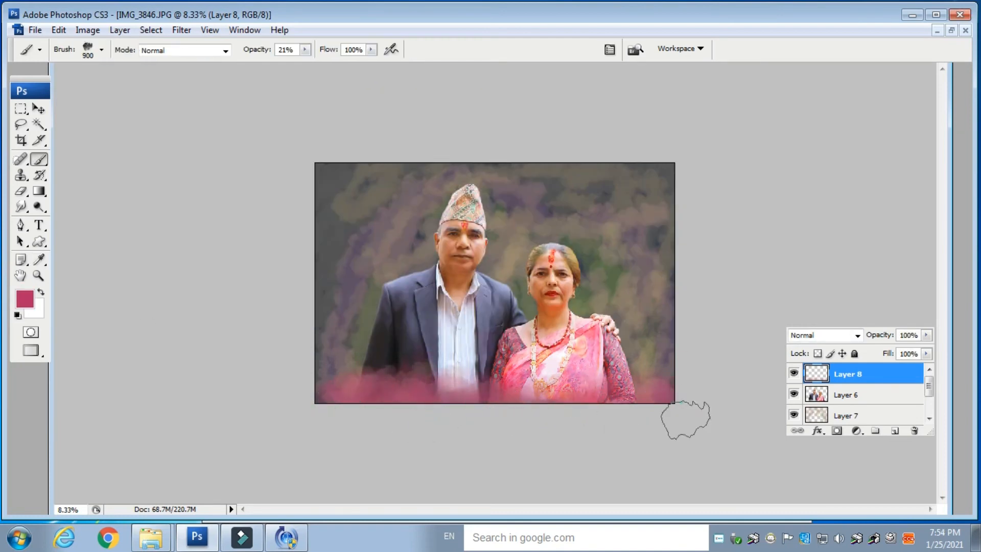
Step: Shift the hue of Layer 7 to purple and raise its saturation with Hue/Saturation
left_click(847, 415)
key("ctrl+u")
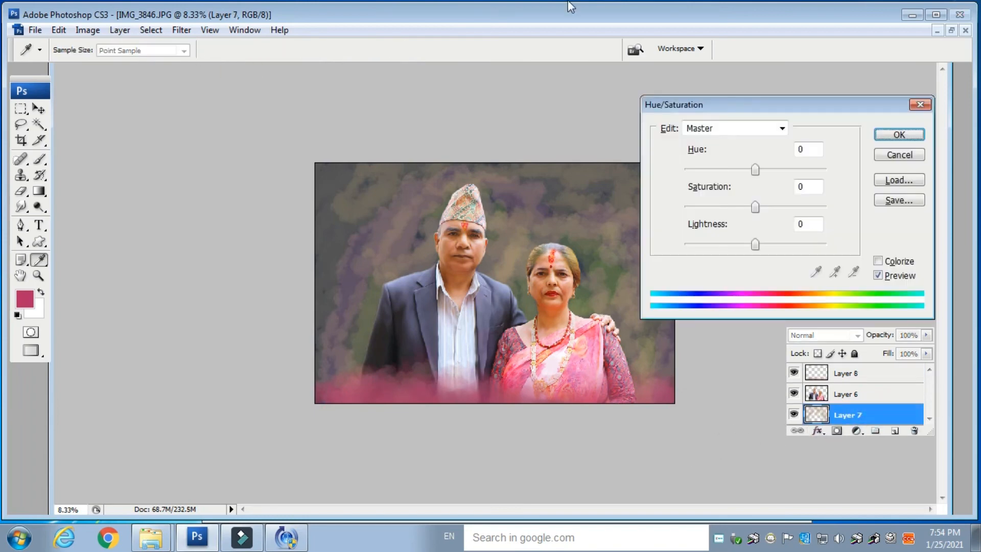
left_click_drag(755, 174, 715, 174)
left_click_drag(789, 211, 786, 209)
mouse_move(716, 173)
left_mouse_down()
mouse_move(695, 173)
mouse_move(703, 175)
left_mouse_up()
key("Return")
key("b")
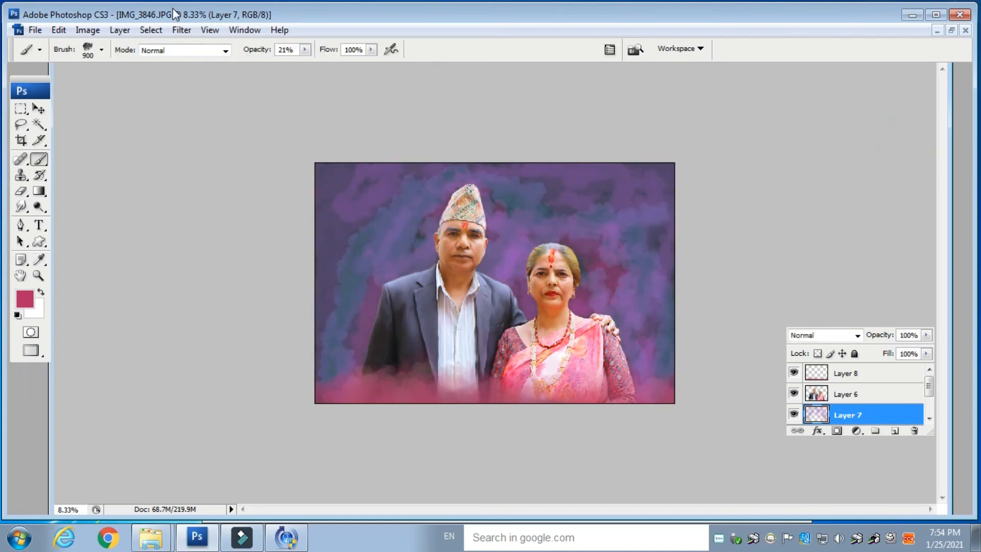
Step: Try a Gaussian Blur with a radius of 58.9 pixels on Layer 7
left_click(182, 29)
mouse_move(199, 173)
left_click(373, 226)
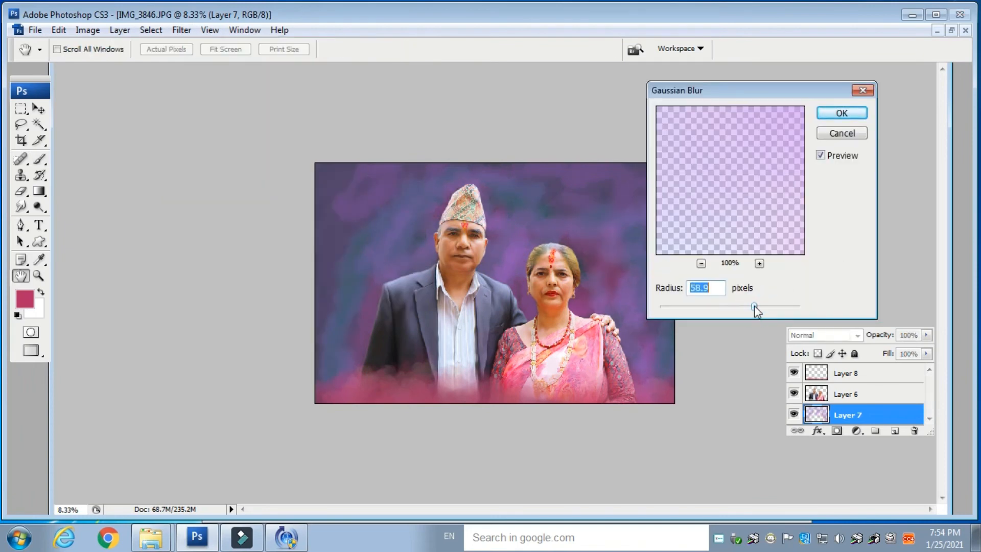
left_click(842, 114)
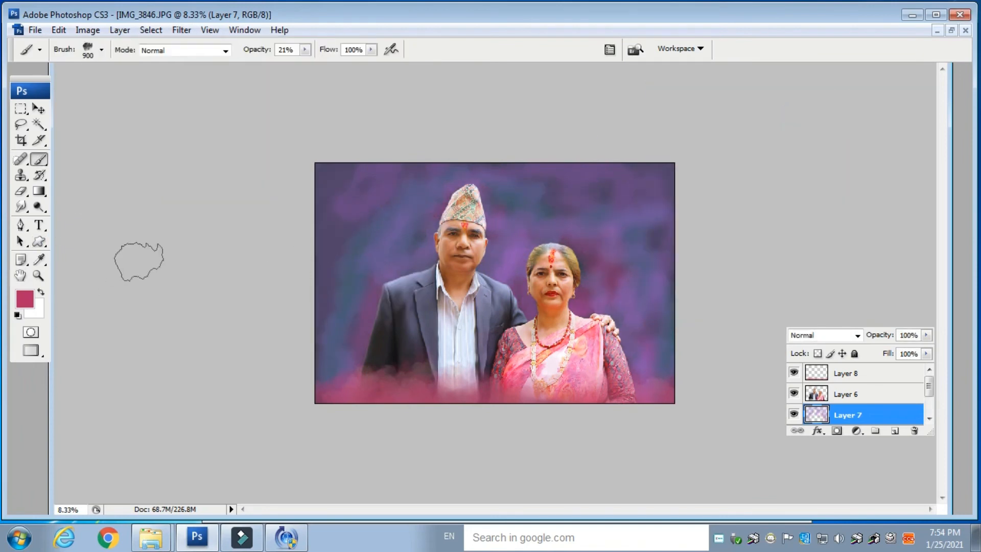
Step: Switch to a size 125 textured brush and sample a purple tone from the painted background
key("ctrl+plus")
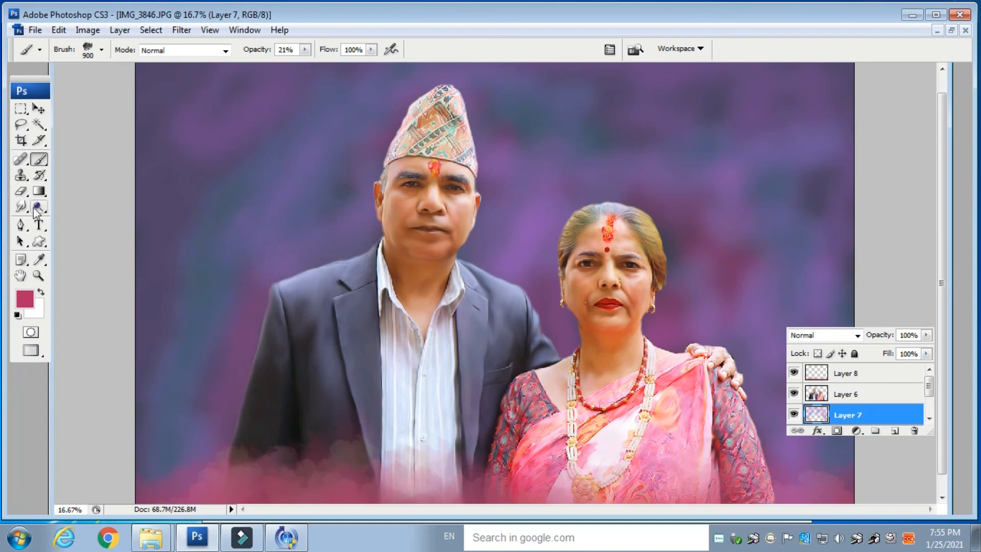
left_click(104, 51)
mouse_move(167, 189)
left_mouse_down()
mouse_move(164, 219)
mouse_move(167, 196)
left_mouse_up()
left_click(61, 180)
left_click(278, 194)
left_click(510, 256, "alt")
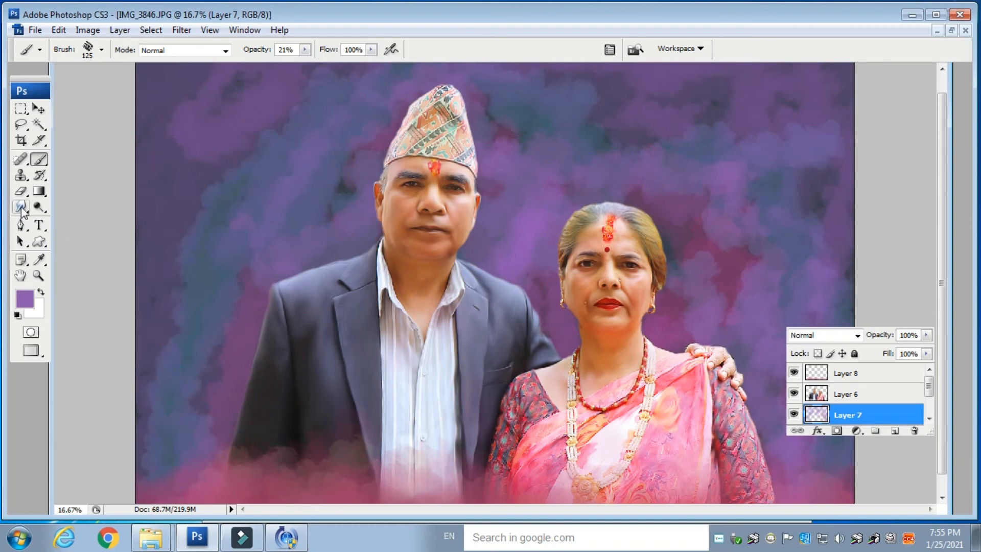
Step: Smudge the painted background on Layer 7 soft with the 65 px textured tip enlarged to size 1400
left_click(21, 207)
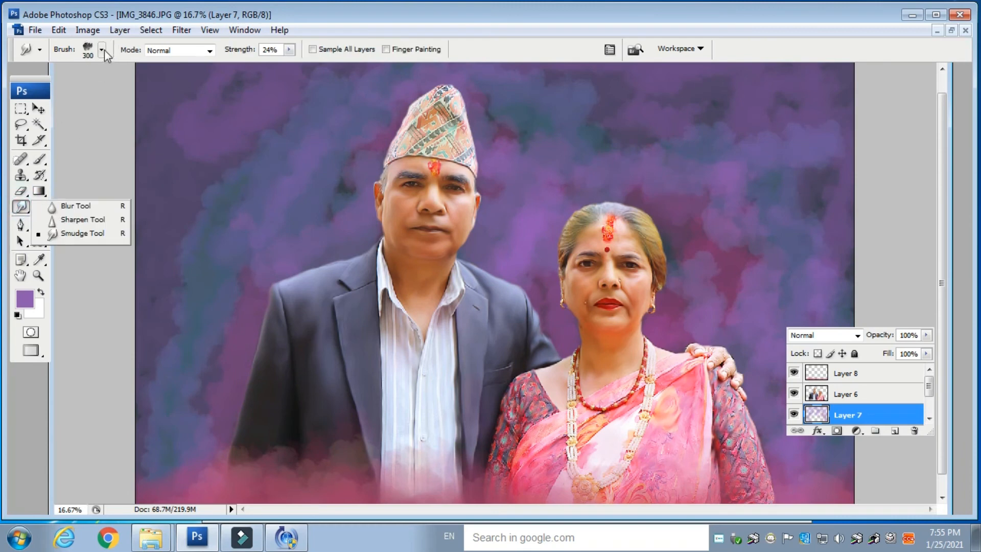
left_click(102, 50)
left_click_drag(168, 200, 167, 256)
left_click(105, 213)
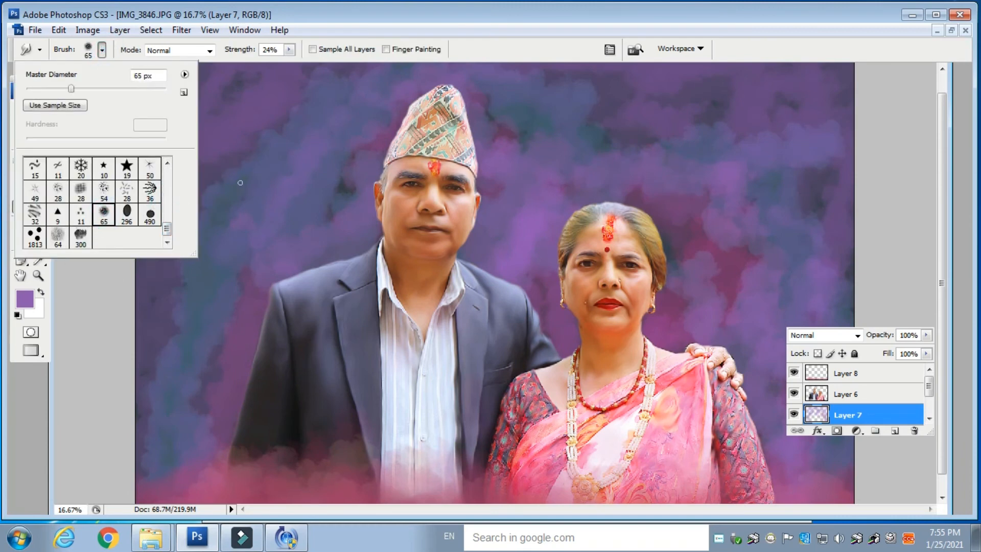
key("Return")
key("bracketright")
key("bracketright")
key("bracketright")
key("bracketright")
key("bracketright")
key("bracketright")
key("bracketright")
key("bracketright")
key("bracketright")
key("bracketright")
key("bracketright")
key("bracketright")
key("bracketright")
key("bracketright")
key("bracketright")
key("bracketright")
key("bracketright")
key("bracketright")
key("bracketright")
key("bracketright")
mouse_move(584, 84)
left_mouse_down()
mouse_move(791, 219)
mouse_move(613, 217)
mouse_move(473, 333)
left_mouse_up()
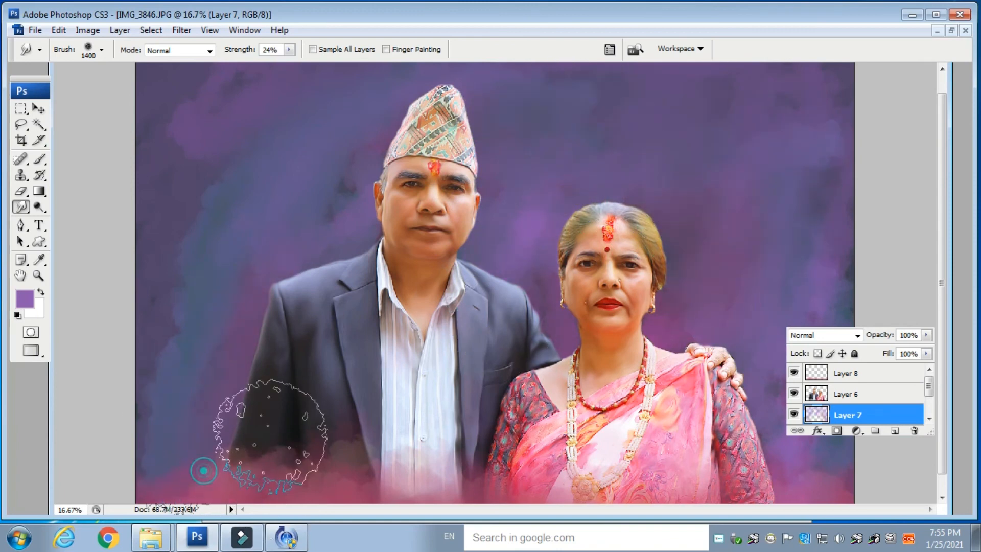
Step: Smudge the pink mist along the photo's lower edge on Layer 8
key("ctrl+minus")
key("ctrl+minus")
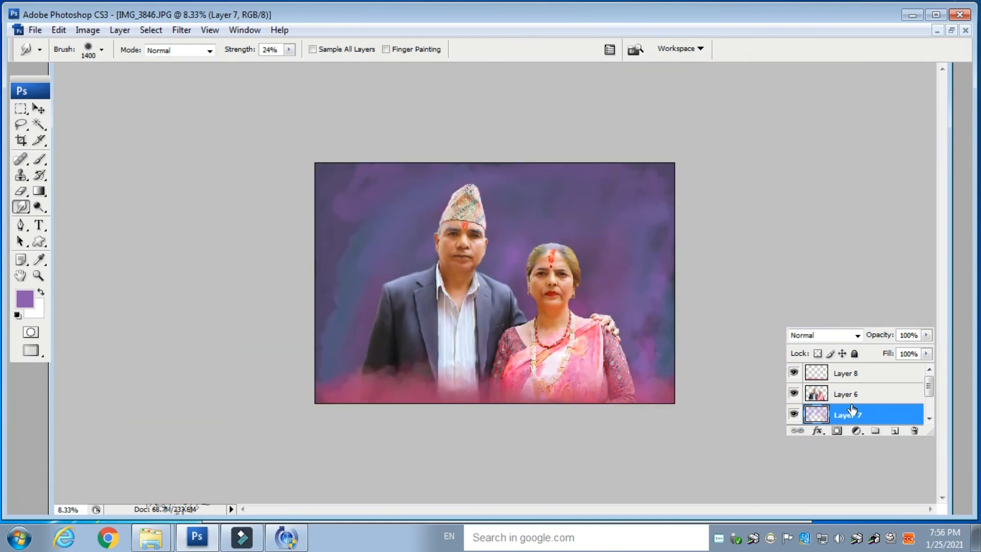
left_click(848, 373)
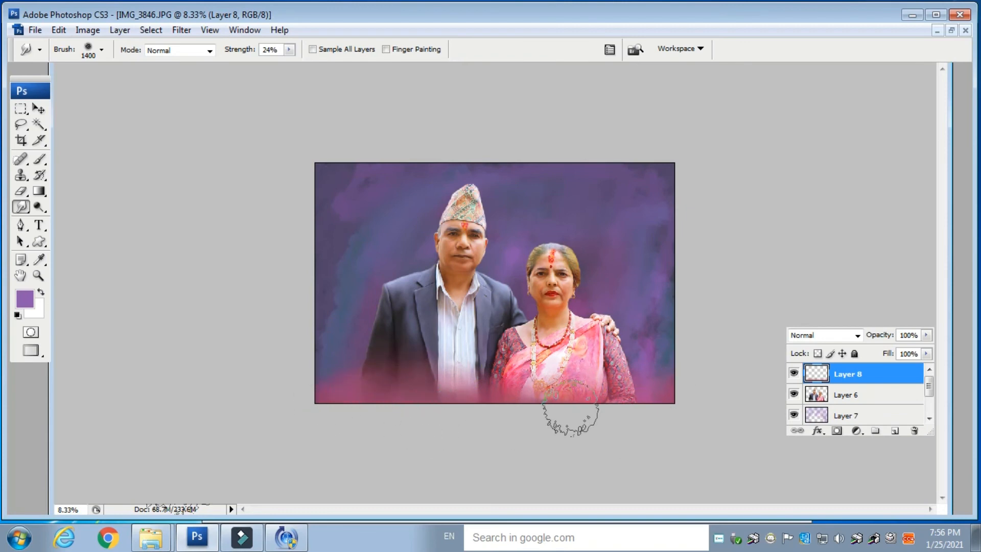
Step: Set the hue to +37 and the saturation to +48 for Layer 7 with Hue/Saturation
left_click(855, 415)
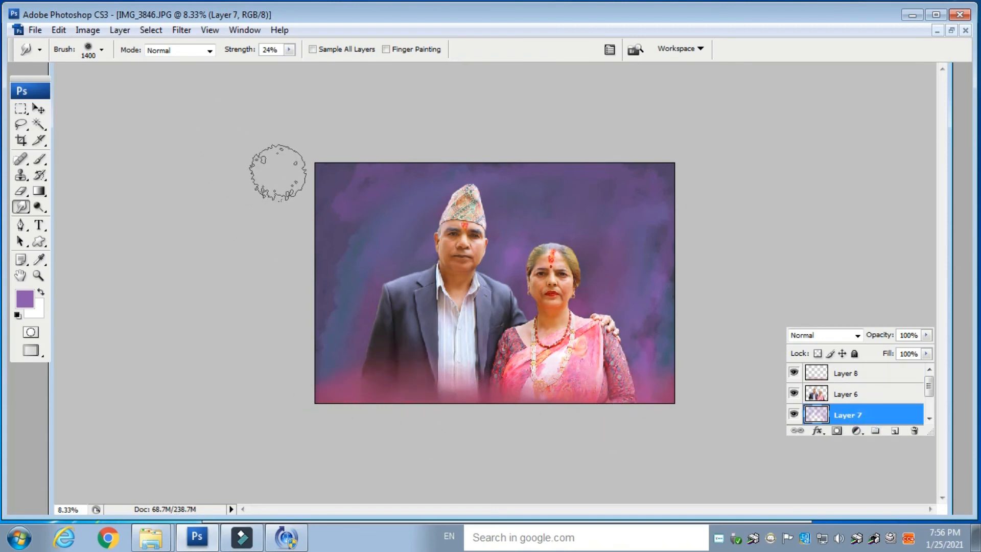
key("ctrl+u")
left_click_drag(755, 170, 783, 170)
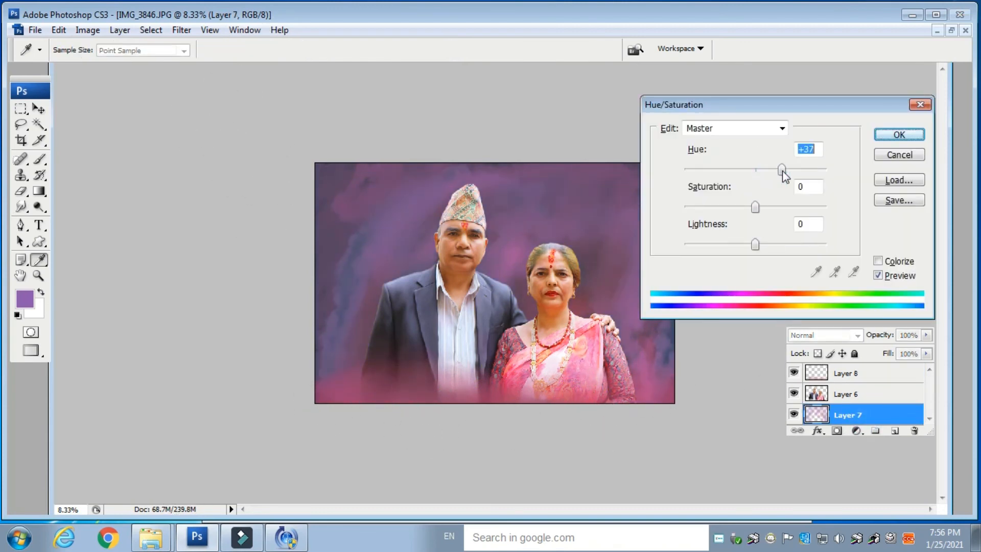
left_click_drag(755, 207, 789, 207)
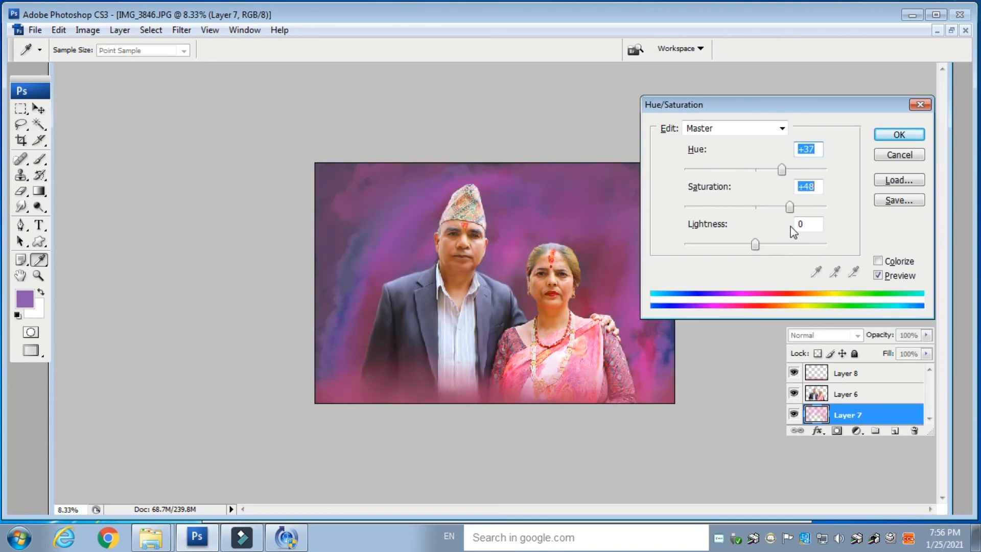
left_click(903, 137)
Step: Reduce the Smudge brush to size 150 and move Layer 6 above Layer 8
key("ctrl+plus")
key("ctrl+plus")
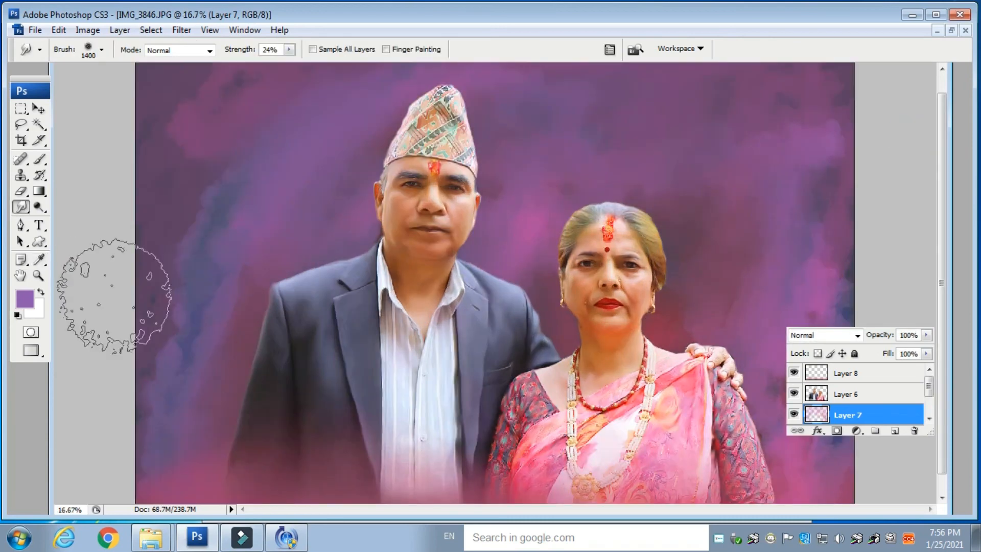
key("ctrl+plus")
key("bracketleft")
key("bracketleft")
key("bracketleft")
key("bracketleft")
key("bracketleft")
key("bracketleft")
key("bracketleft")
key("bracketleft")
key("bracketleft")
key("bracketleft")
key("bracketleft")
key("bracketleft")
key("bracketleft")
left_click_drag(431, 330, 153, 115)
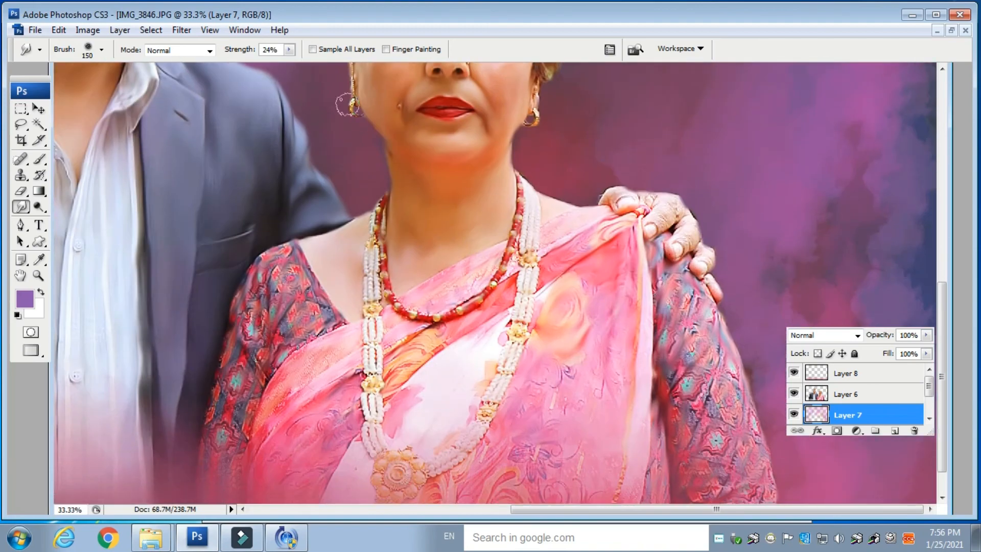
key("alt+bracketright")
key("ctrl+bracketright")
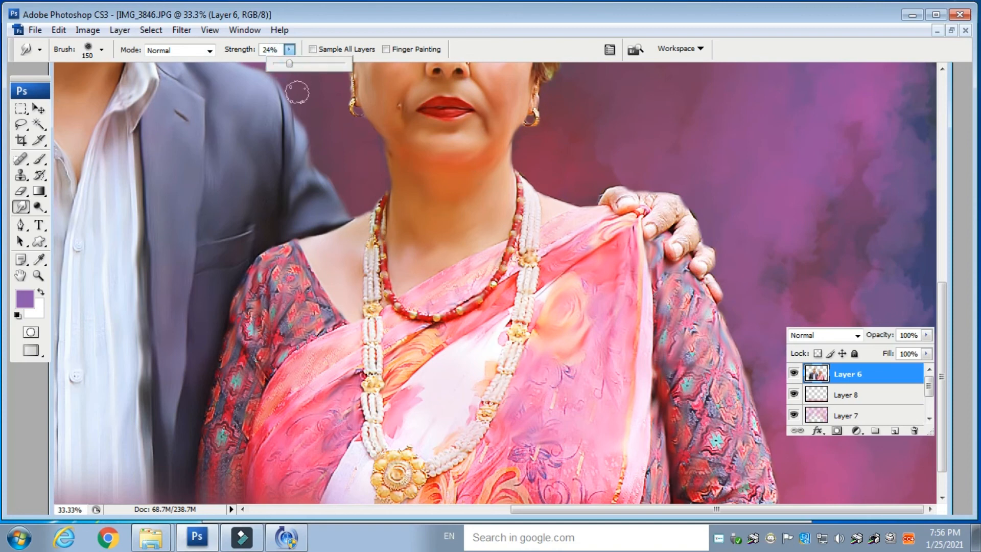
Step: Lower the Smudge strength to 17% and smooth the man's fingers on the woman's shoulder
mouse_move(616, 195)
left_mouse_down()
mouse_move(666, 211)
mouse_move(657, 221)
mouse_move(687, 218)
mouse_move(676, 244)
left_mouse_up()
left_click_drag(707, 245, 702, 253)
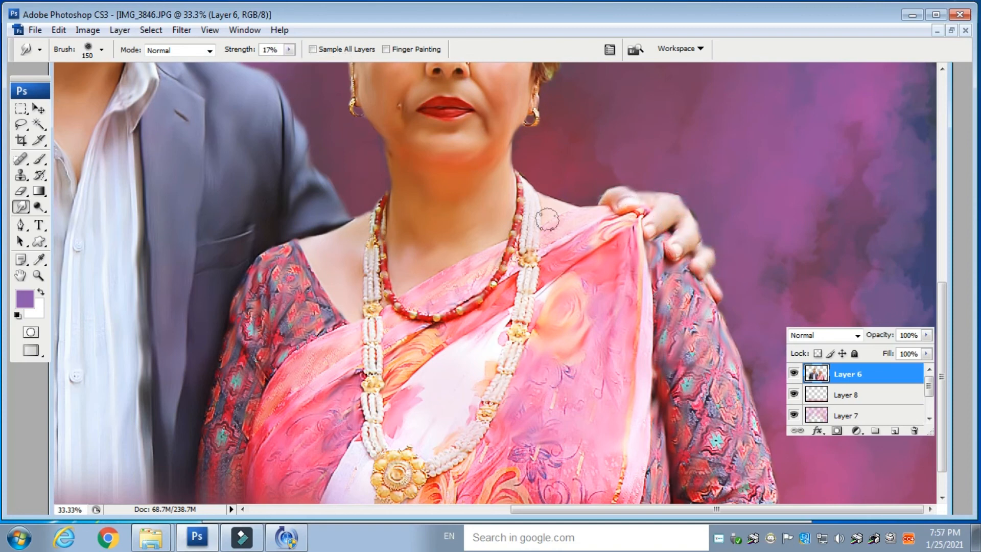
Step: Smudge the lapel area of the man's jacket smooth on Layer 6
key("ctrl+minus")
key("ctrl+minus")
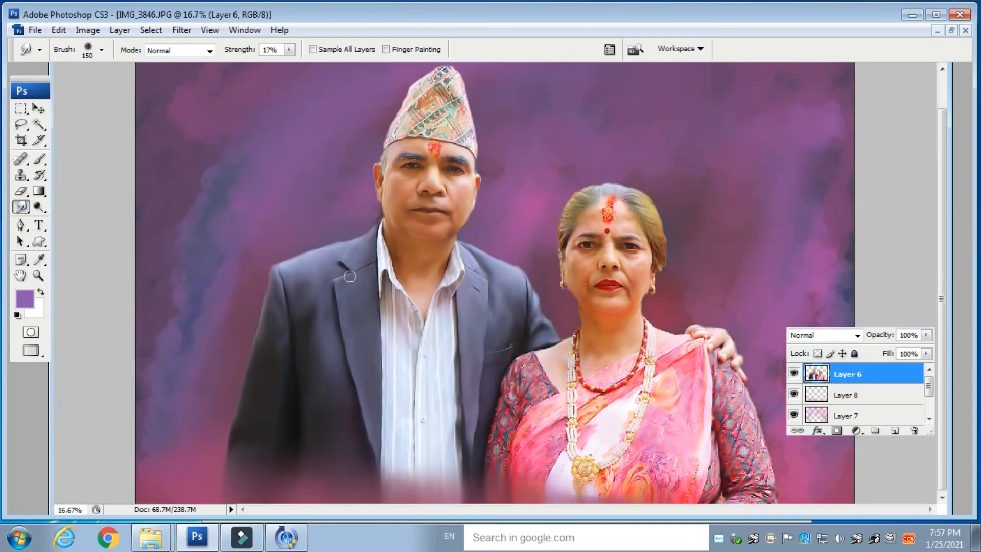
key("ctrl+plus")
key("ctrl+plus")
key("ctrl+plus")
key("ctrl+plus")
left_click_drag(367, 251, 384, 463)
left_click_drag(322, 179, 387, 362)
key("ctrl+minus")
key("ctrl+minus")
key("ctrl+minus")
key("ctrl+minus")
key("ctrl+minus")
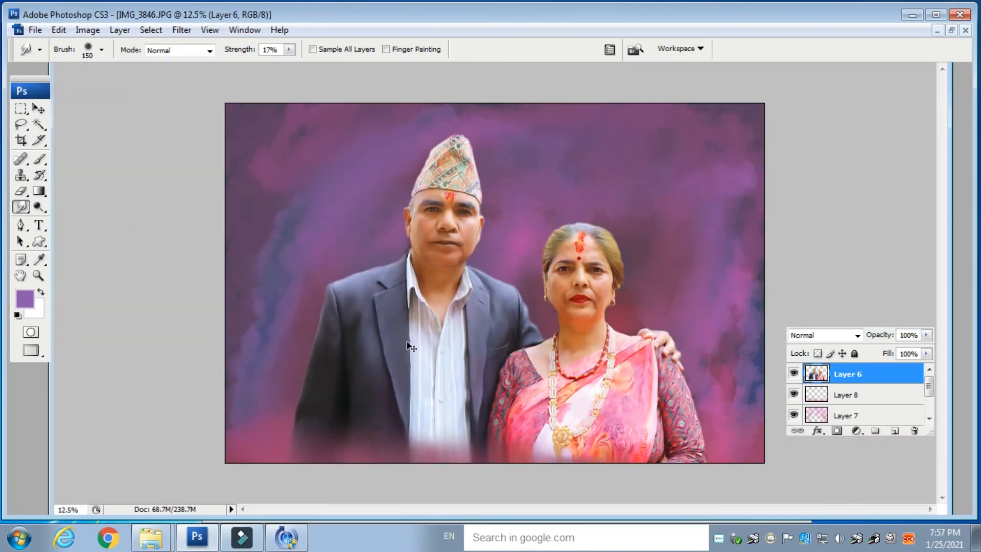
key("ctrl+plus")
key("ctrl+plus")
left_click_drag(502, 333, 381, 299)
key("ctrl+minus")
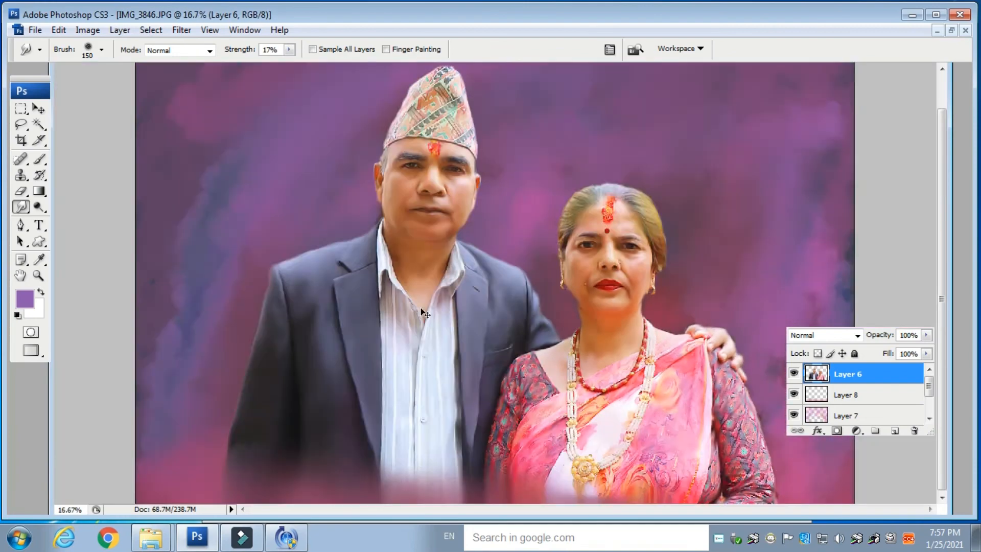
Step: Select Layer 7 and set the foreground colour to golden yellow
key("ctrl+minus")
left_click(819, 407)
left_click(30, 301)
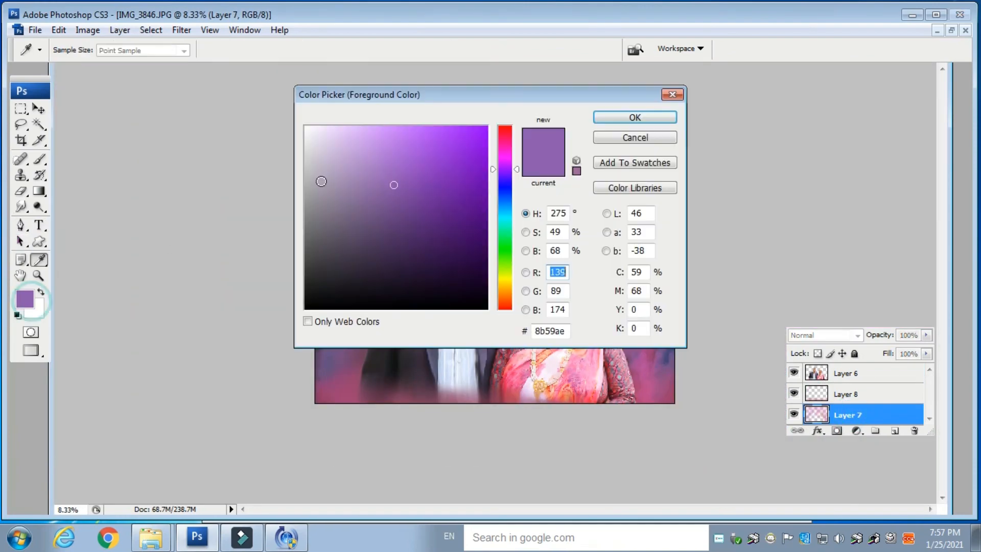
left_click(502, 283)
left_click(439, 160)
left_click(636, 119)
Step: Switch to the Brush tool and choose the 300 px textured tip
key("r")
left_click(102, 52)
left_click(81, 240)
left_click(254, 116)
left_click(39, 160)
left_click(101, 51)
left_click(82, 238)
left_click(241, 167)
left_click(240, 166)
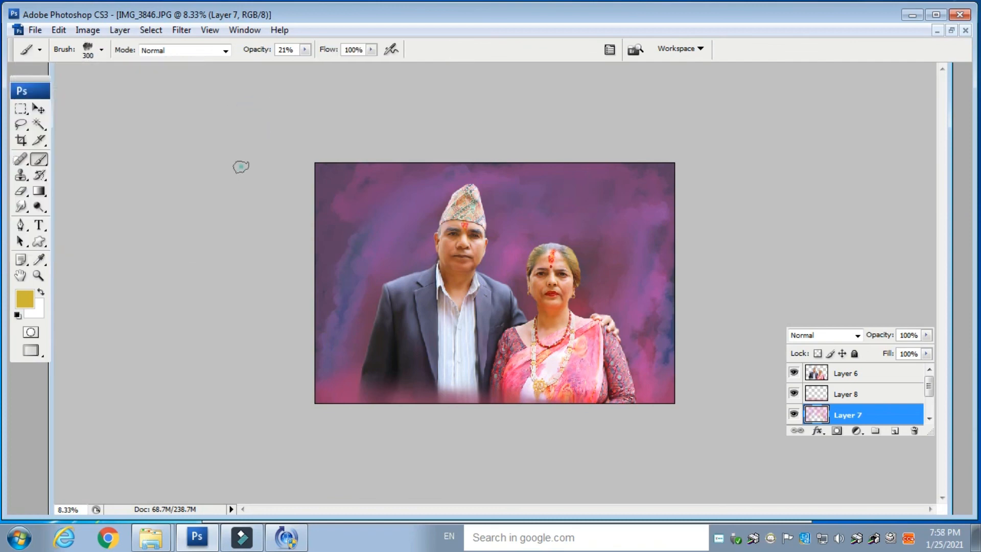
Step: Enlarge the brush to size 1200 and paint soft golden patches into the background around the couple on Layer 7
key("bracketright")
key("bracketright")
key("bracketright")
key("bracketright")
key("bracketright")
key("bracketright")
key("bracketright")
key("bracketright")
key("bracketright")
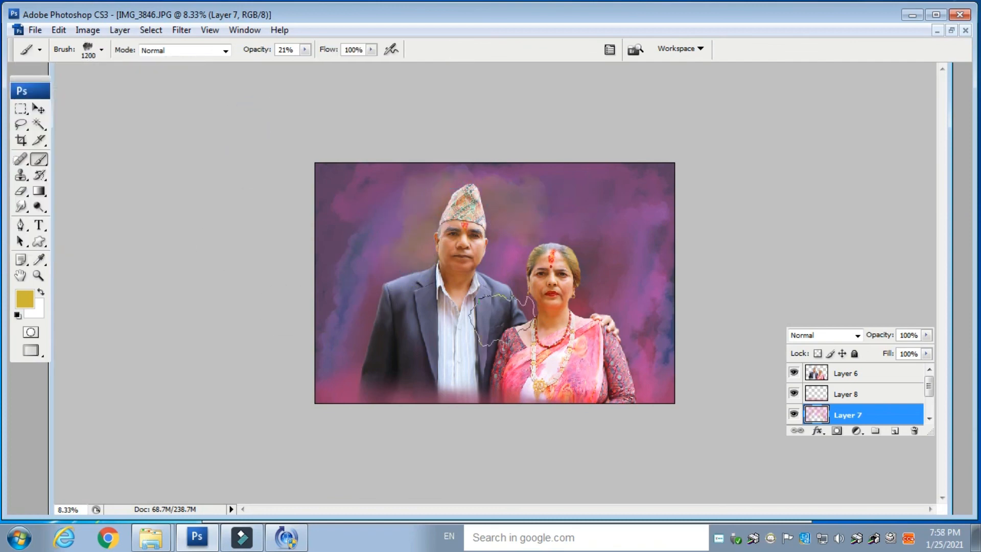
key("ctrl+z")
left_click(607, 270)
left_click(569, 232)
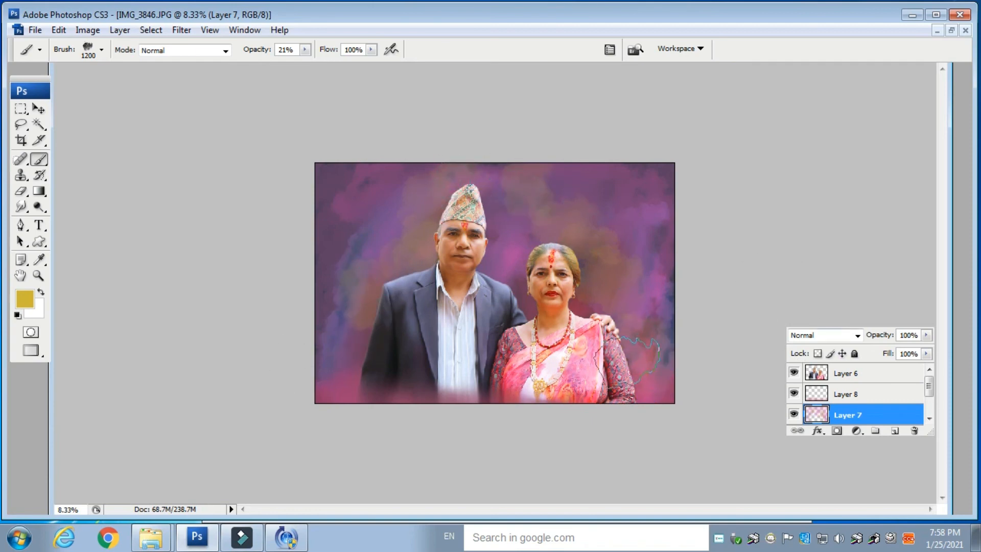
Step: Shift the hue and raise the saturation of the painted background on Layer 7 with Hue/Saturation
key("ctrl+plus")
key("ctrl+plus")
key("ctrl+u")
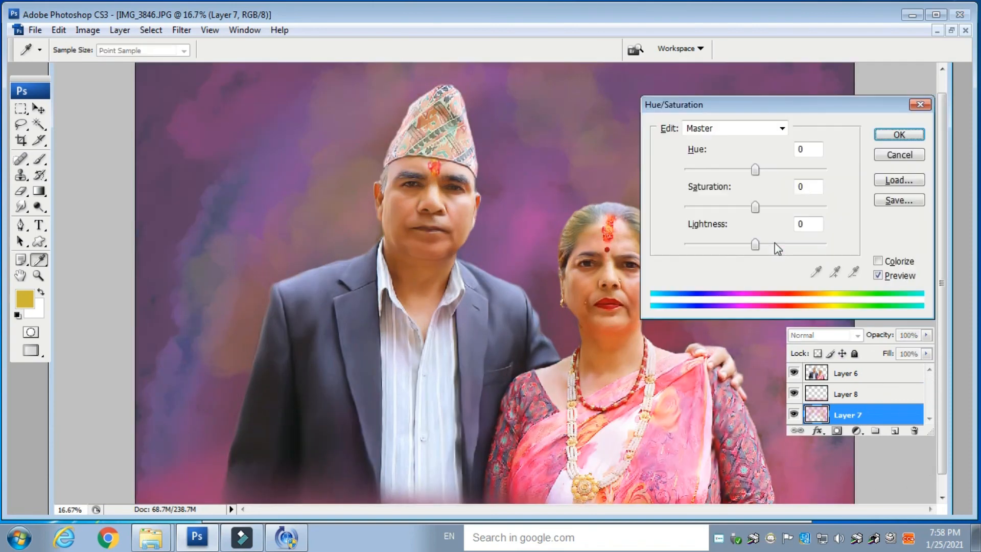
left_click_drag(755, 170, 774, 170)
left_click_drag(755, 207, 784, 207)
left_click(898, 137)
key("ctrl+plus")
key("ctrl+plus")
key("ctrl+minus")
key("ctrl+minus")
Step: Brighten the couple on Layer 6 with Levels, setting the black input to 8 and the white input to 217
key("ctrl+l")
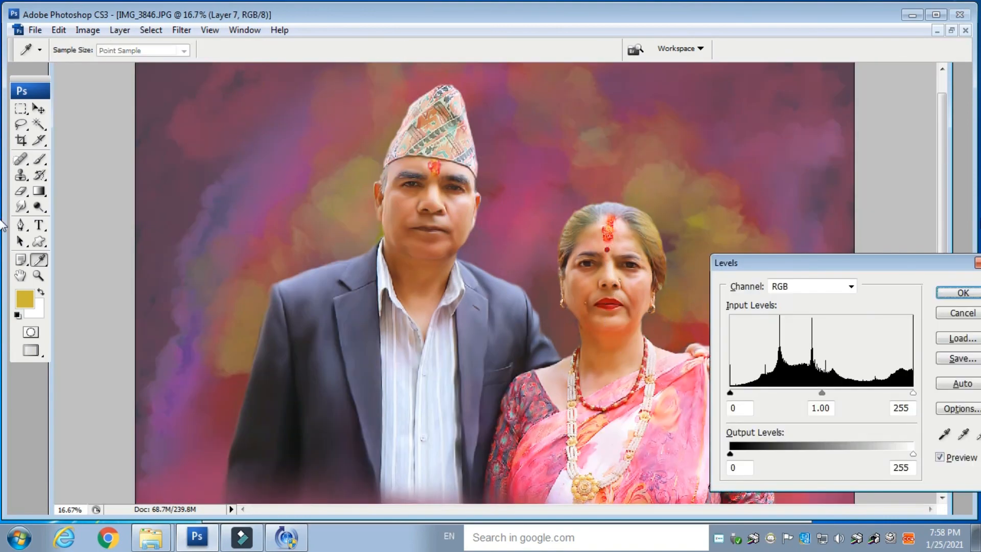
left_click(978, 264)
left_click(853, 375)
key("ctrl+l")
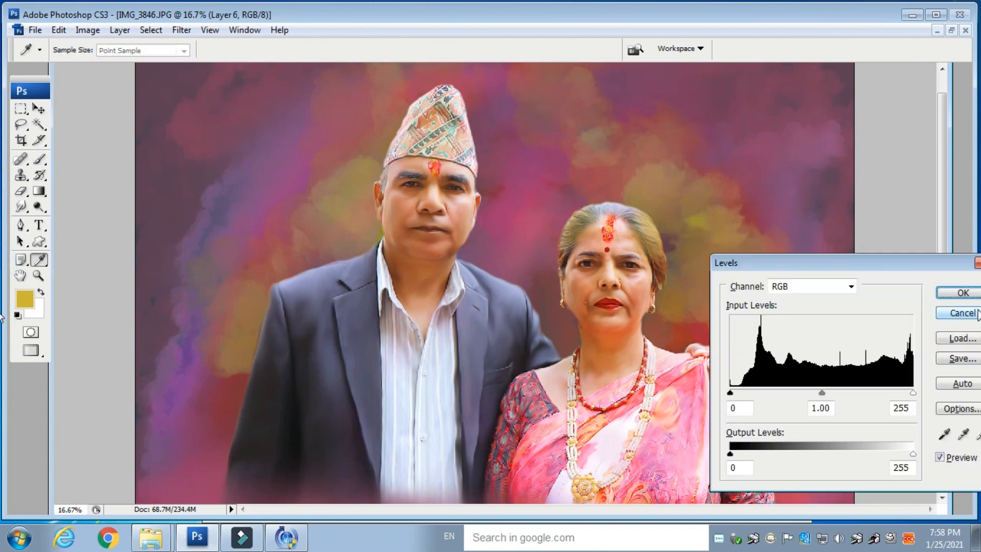
left_click_drag(913, 392, 885, 392)
left_click(731, 394)
left_click_drag(732, 395, 736, 393)
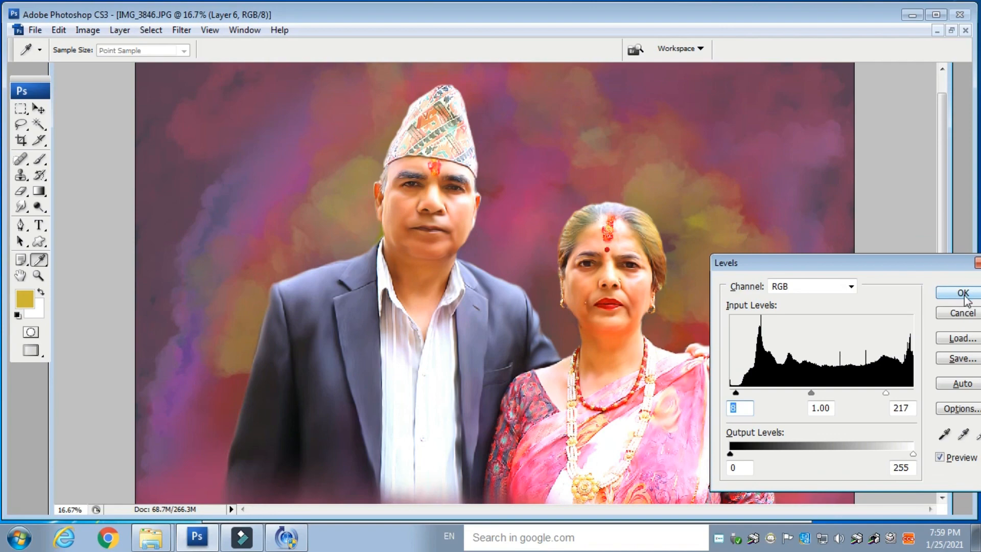
left_click(964, 296)
Step: Examine the couple's faces, hair and clothes up close after the tonal adjustment
key("b")
scroll(587, 322, "up", 2)
scroll(588, 321, "down", 3)
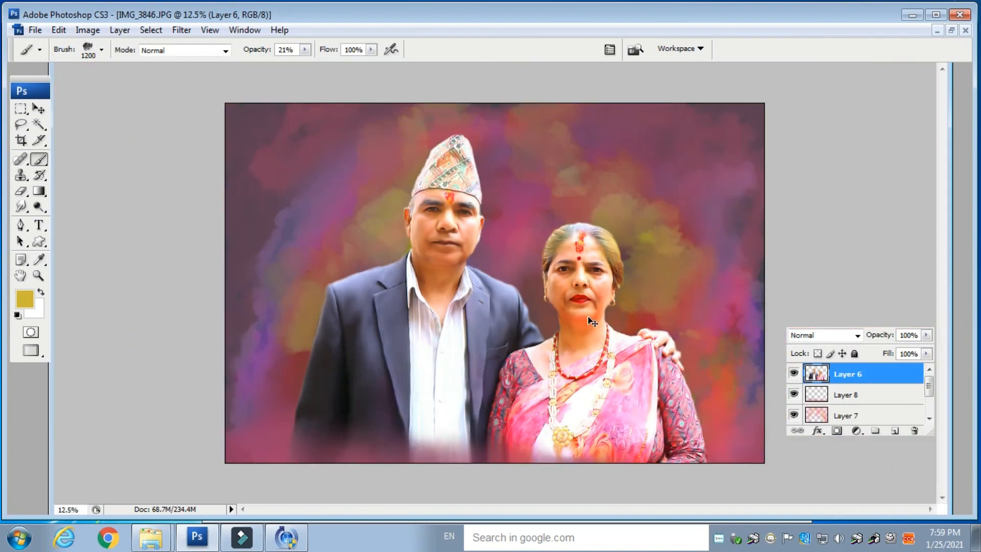
key("ctrl+plus")
key("ctrl+plus")
key("ctrl+plus")
key("ctrl+plus")
left_click_drag(344, 159, 331, 440)
left_click_drag(751, 485, 600, 260)
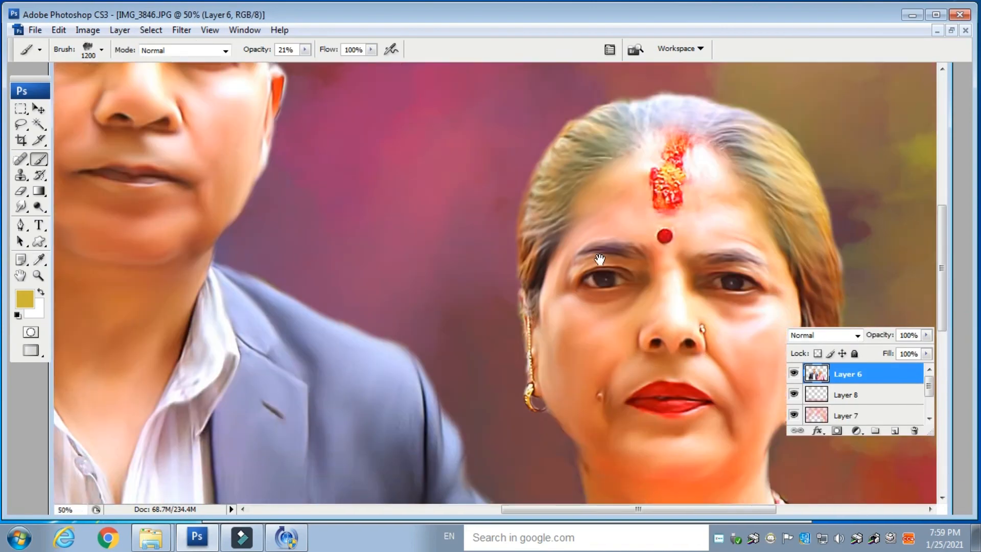
left_click_drag(619, 356, 489, 240)
left_click_drag(599, 271, 624, 158)
key("ctrl+minus")
key("ctrl+minus")
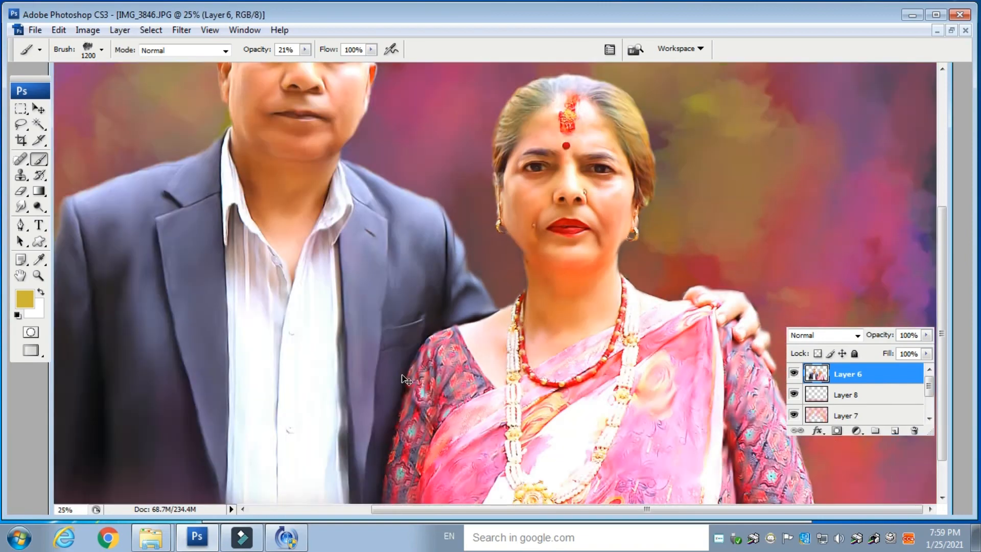
scroll(406, 379, "down", 1)
scroll(415, 310, "up", 3)
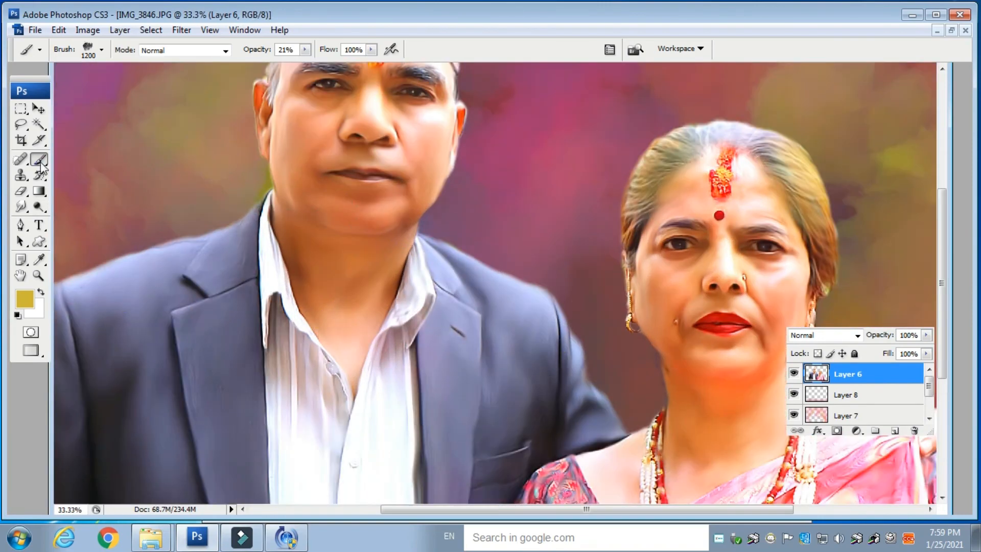
Step: Switch to the Smudge tool and choose the 64 px textured brush tip
left_click(21, 207)
left_click(102, 50)
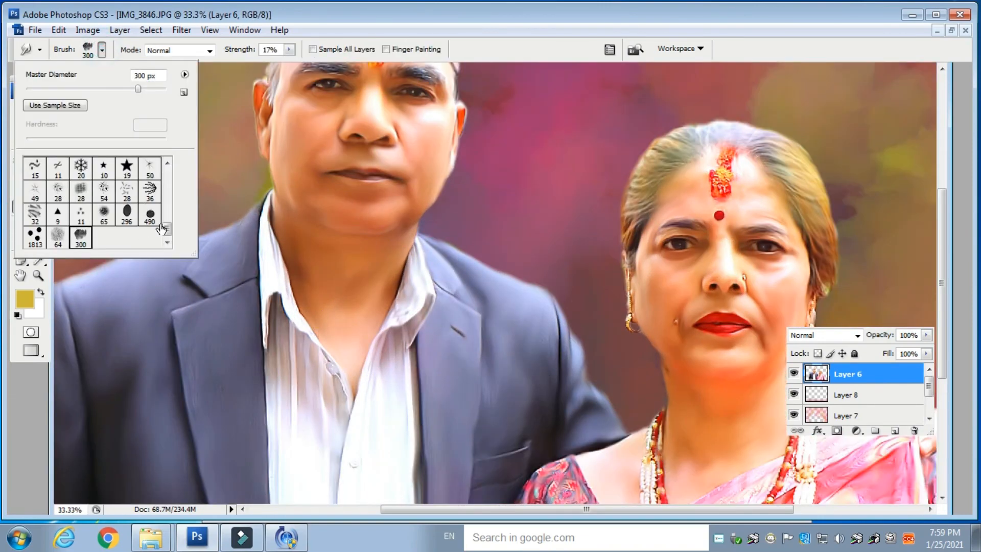
left_click(57, 237)
left_click(225, 191)
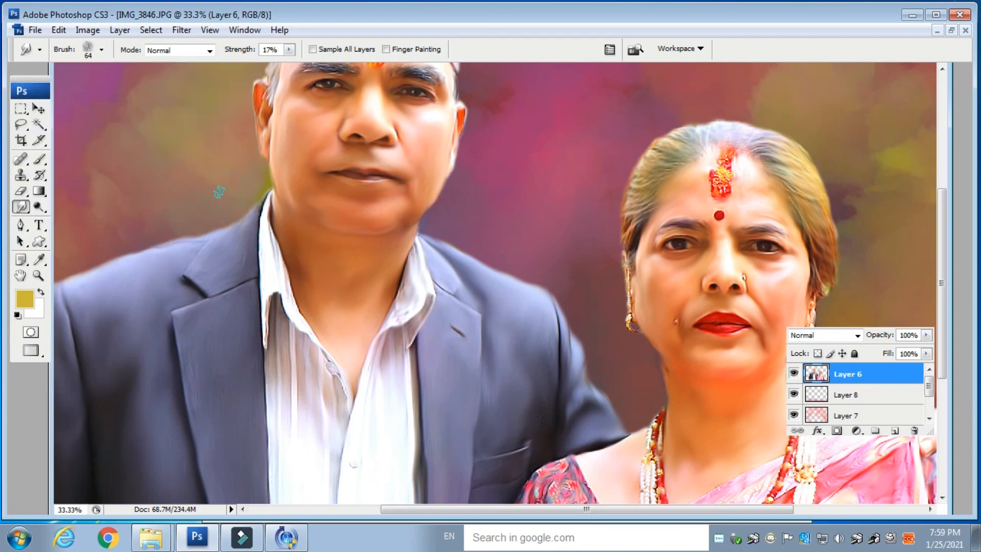
Step: Check the woman's hair, face and neck and the man's face and collar in close-up, ending on the whole portrait
key("ctrl+plus")
key("ctrl+plus")
left_click_drag(817, 148, 482, 120)
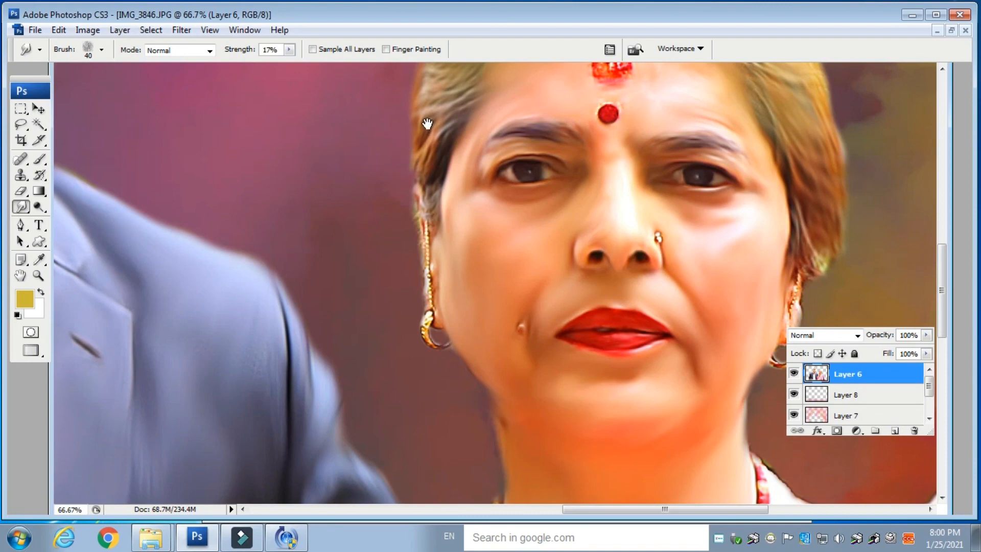
left_click_drag(427, 123, 452, 180)
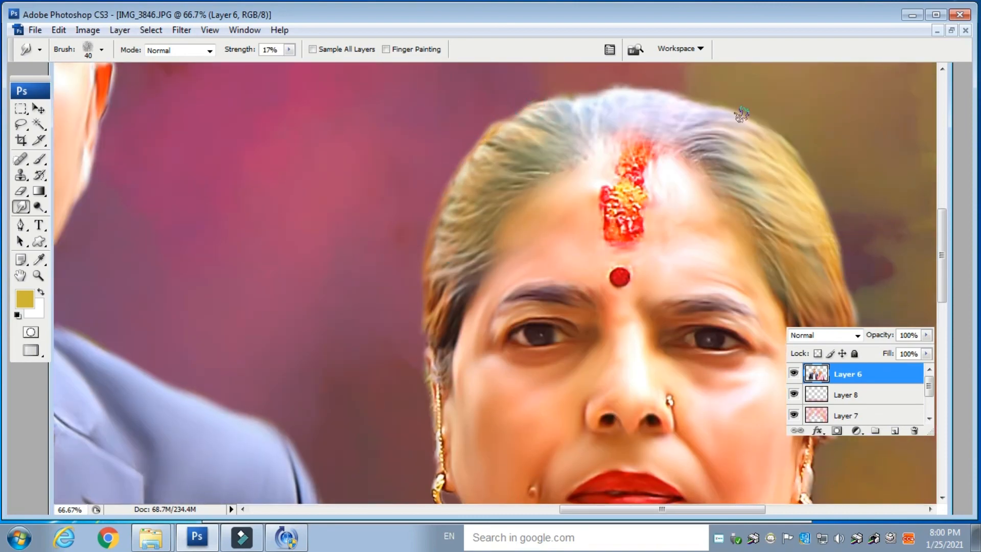
key("ctrl+0")
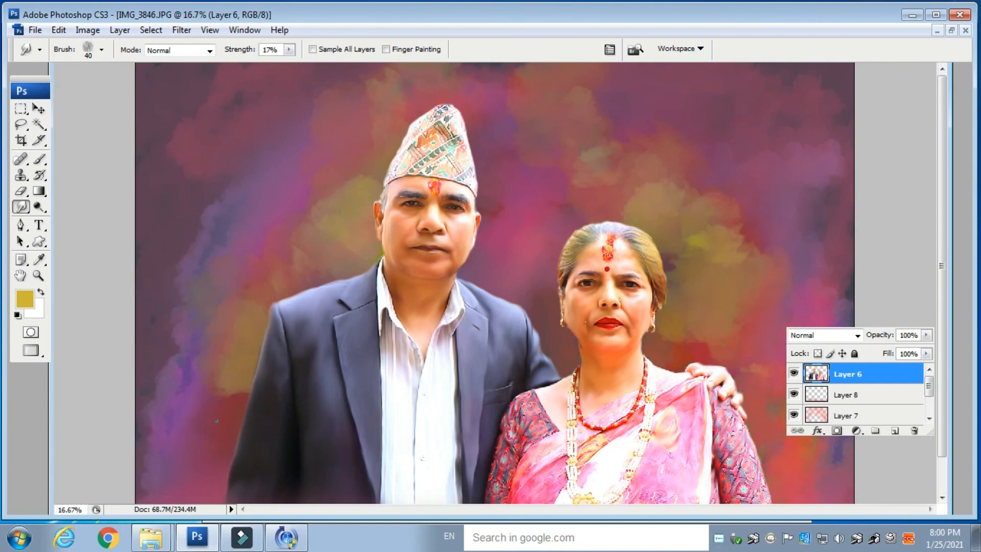
key("ctrl+plus")
key("ctrl+plus")
key("ctrl+plus")
key("ctrl+plus")
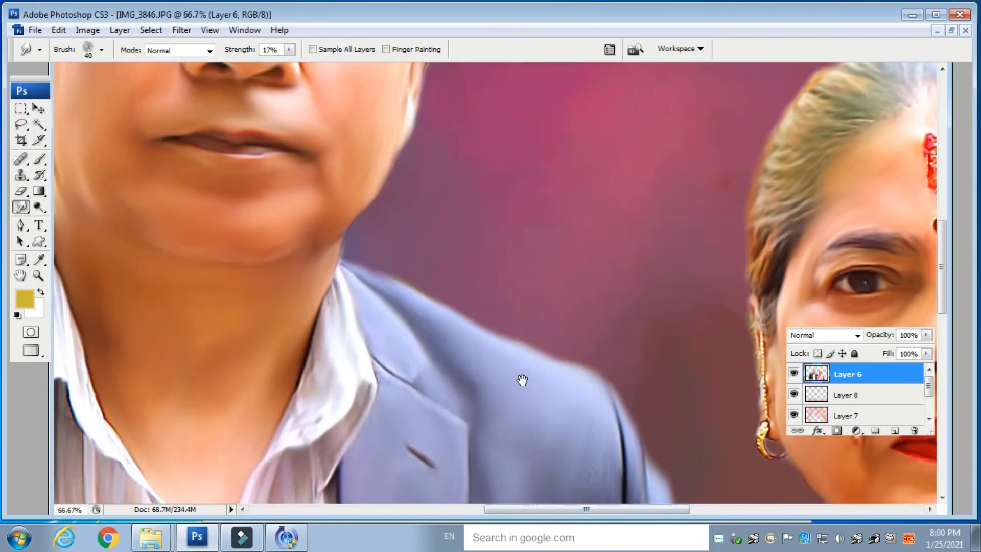
left_click_drag(580, 399, 58, 207)
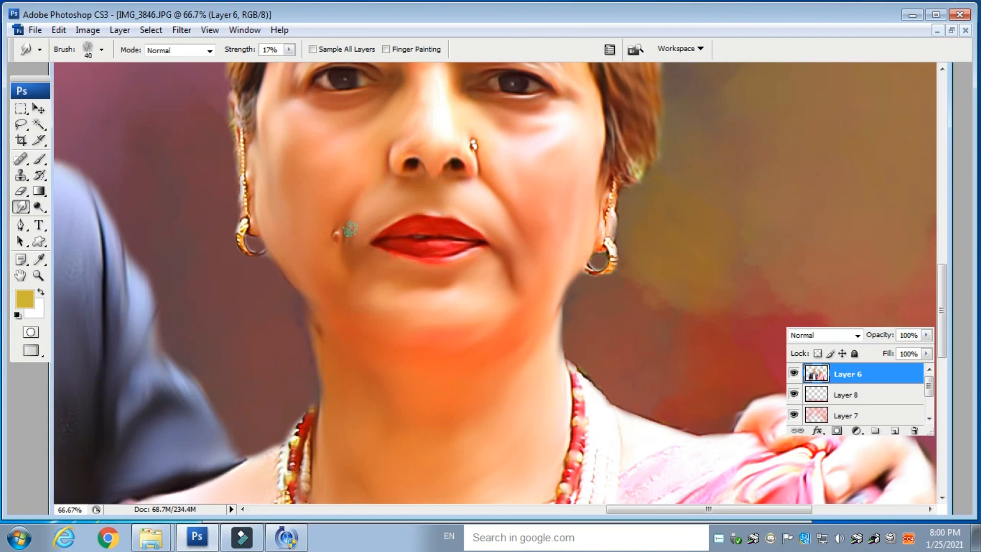
left_click_drag(320, 249, 935, 335)
left_click_drag(266, 228, 283, 437)
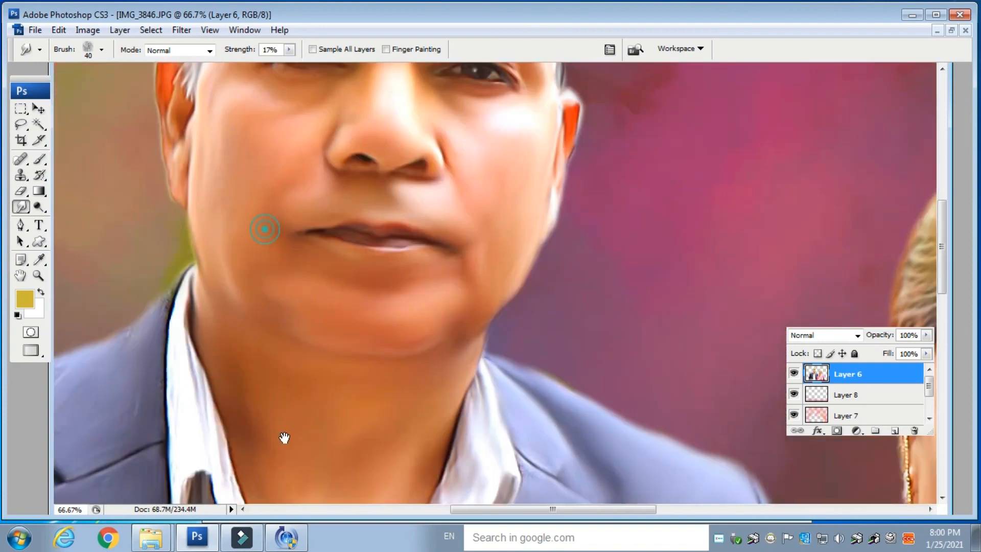
key("ctrl+minus")
key("ctrl+minus")
key("ctrl+minus")
key("ctrl+minus")
key("ctrl+minus")
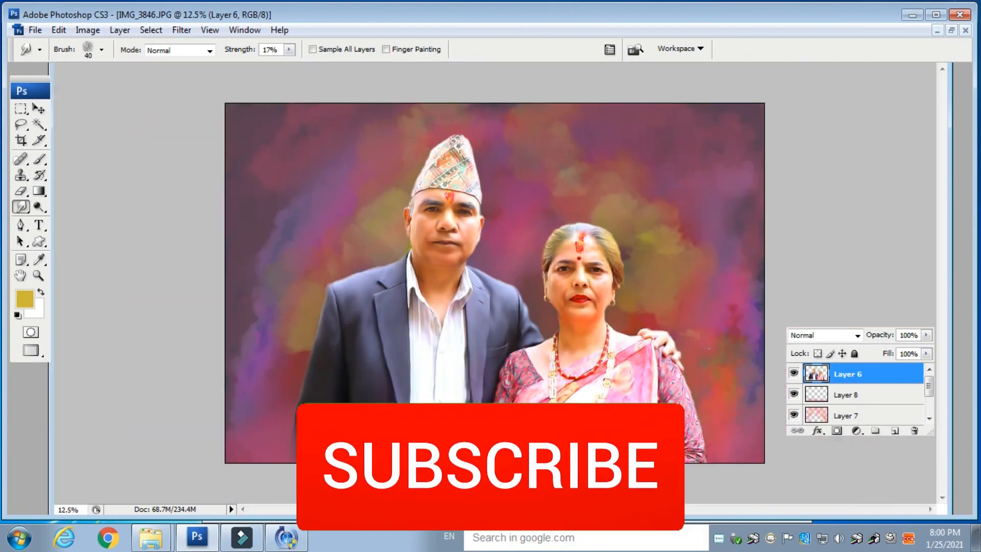